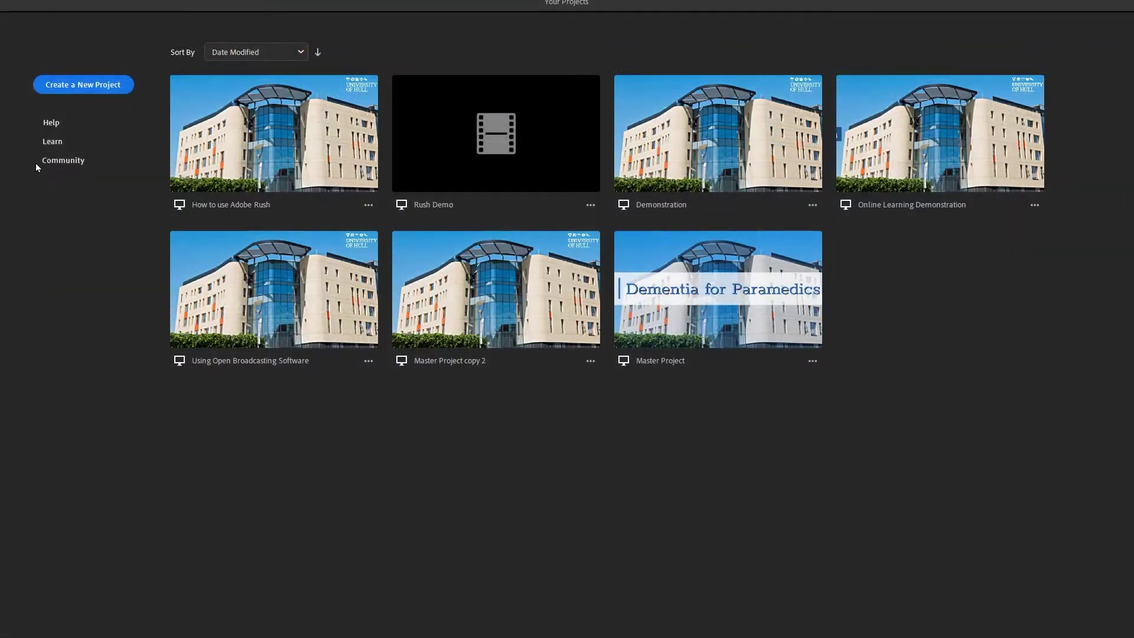
click(32, 1)
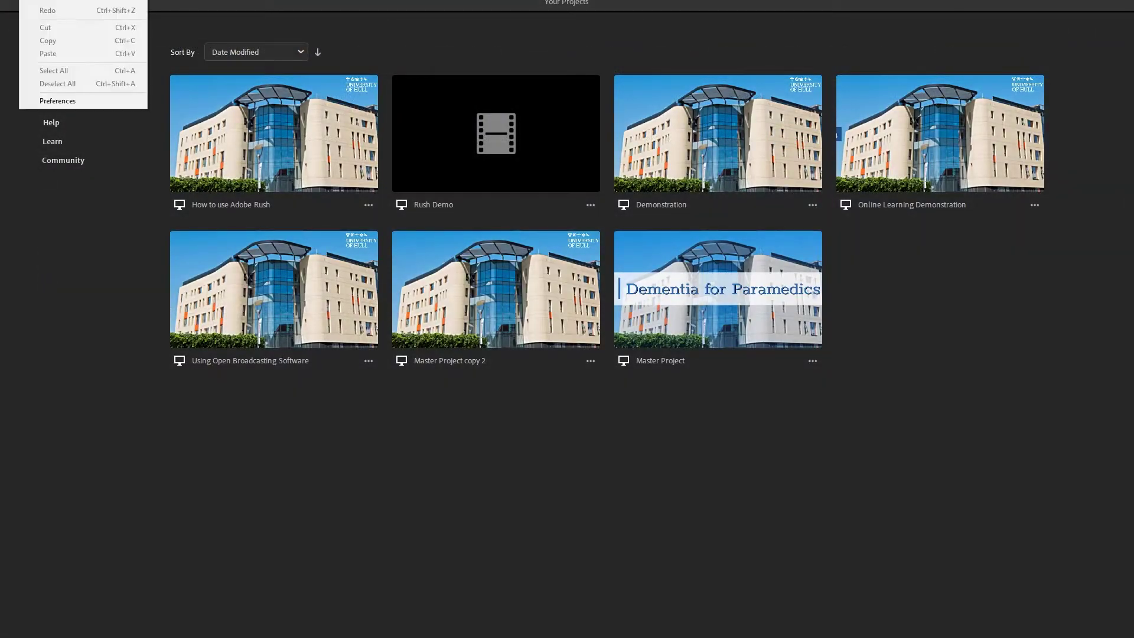
click(59, 99)
drag(189, 0, 604, 98)
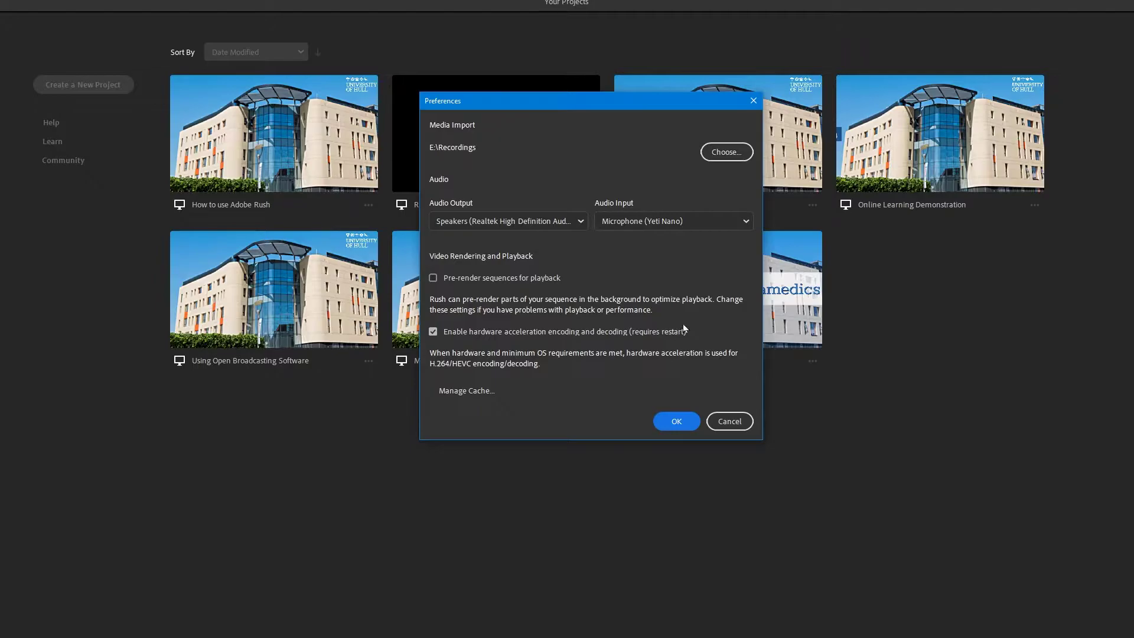
click(677, 420)
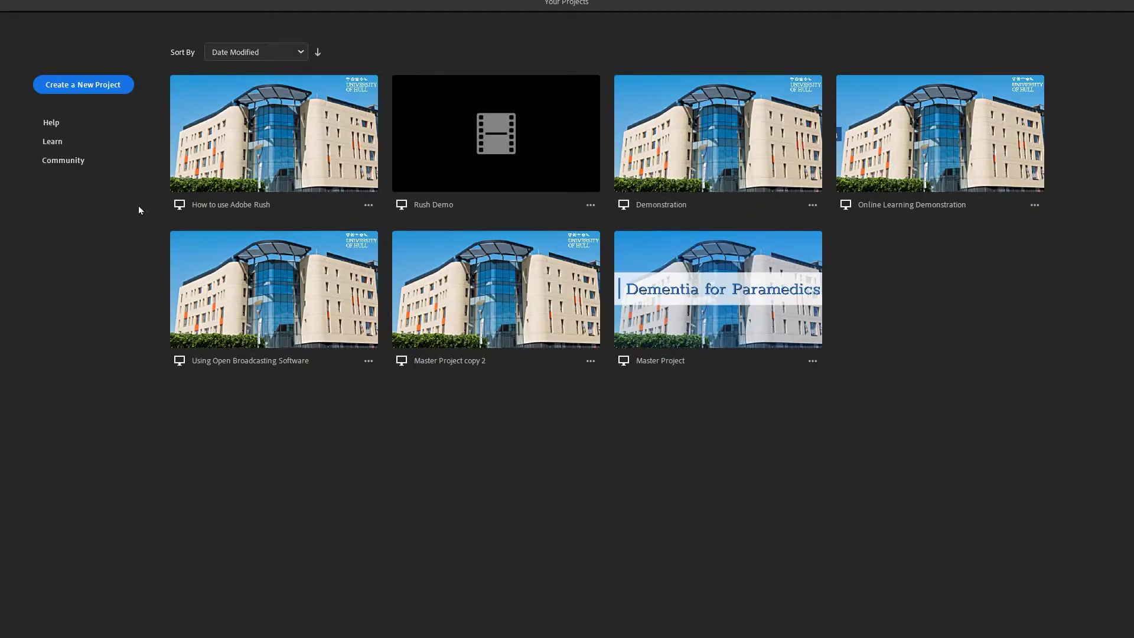
click(102, 84)
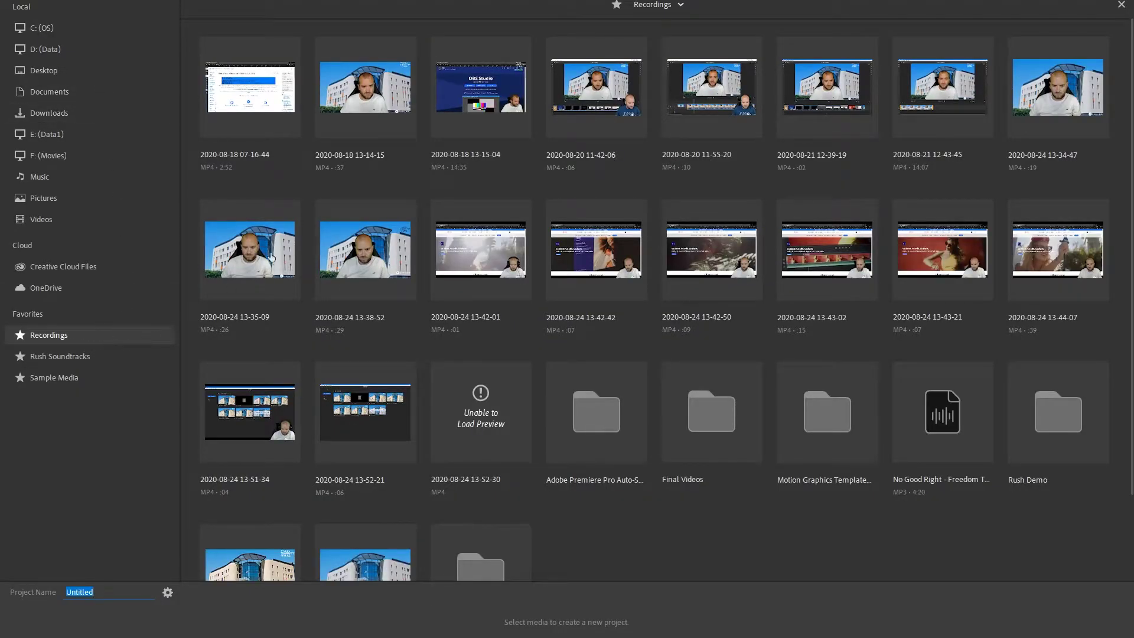
click(361, 107)
click(453, 104)
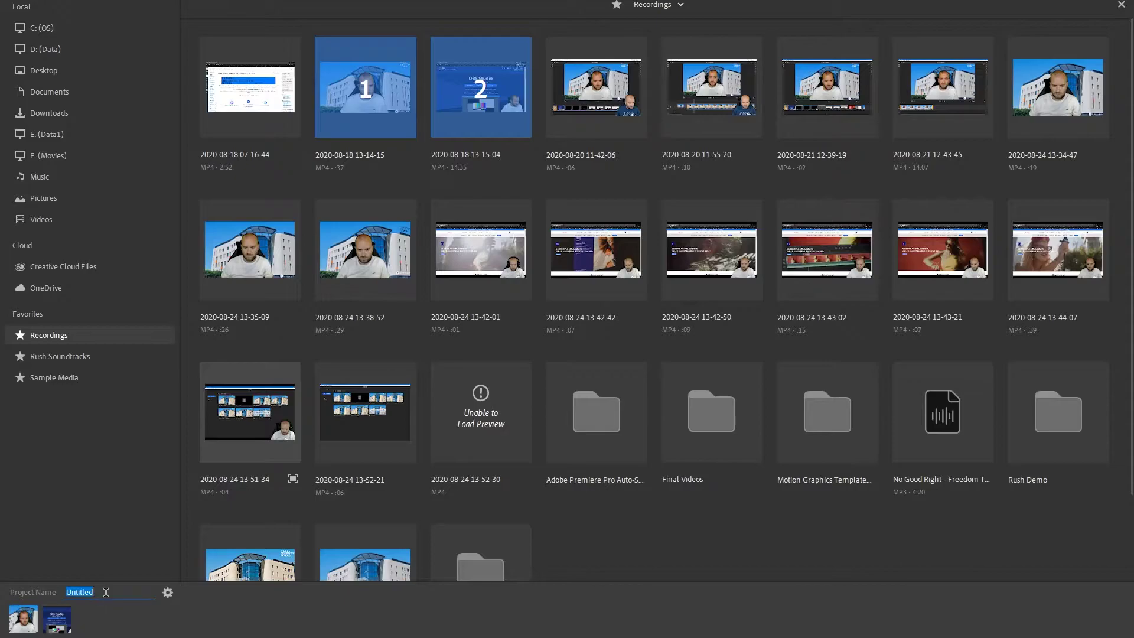
text(Test)
key(Return)
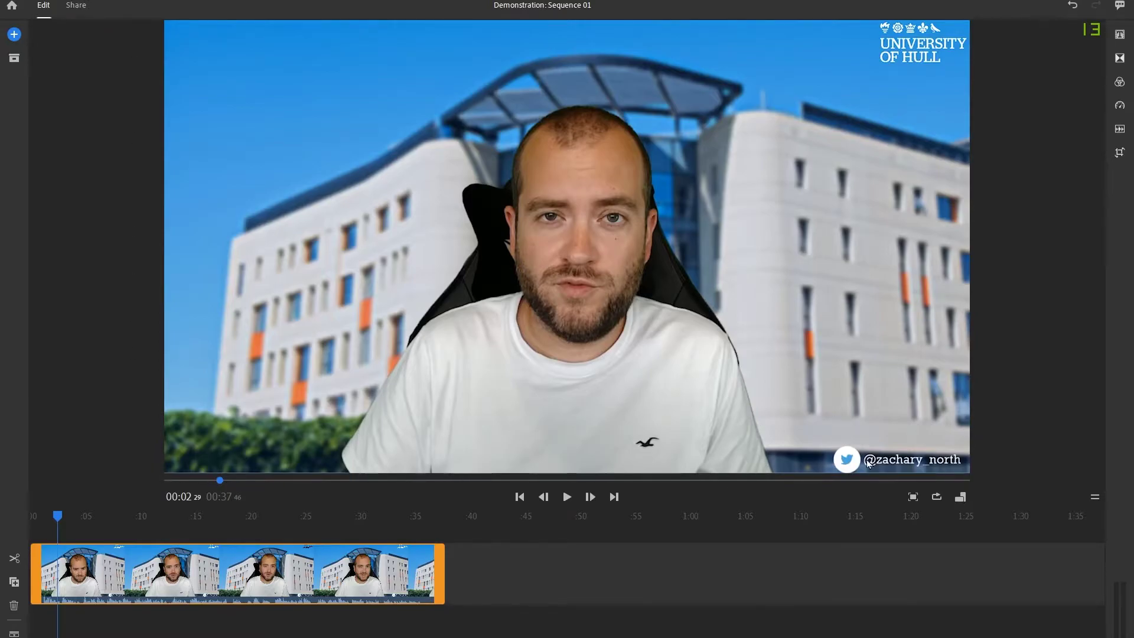
Enlarge the timeline panel and scrub and zoom through the webcam clip
click(1093, 497)
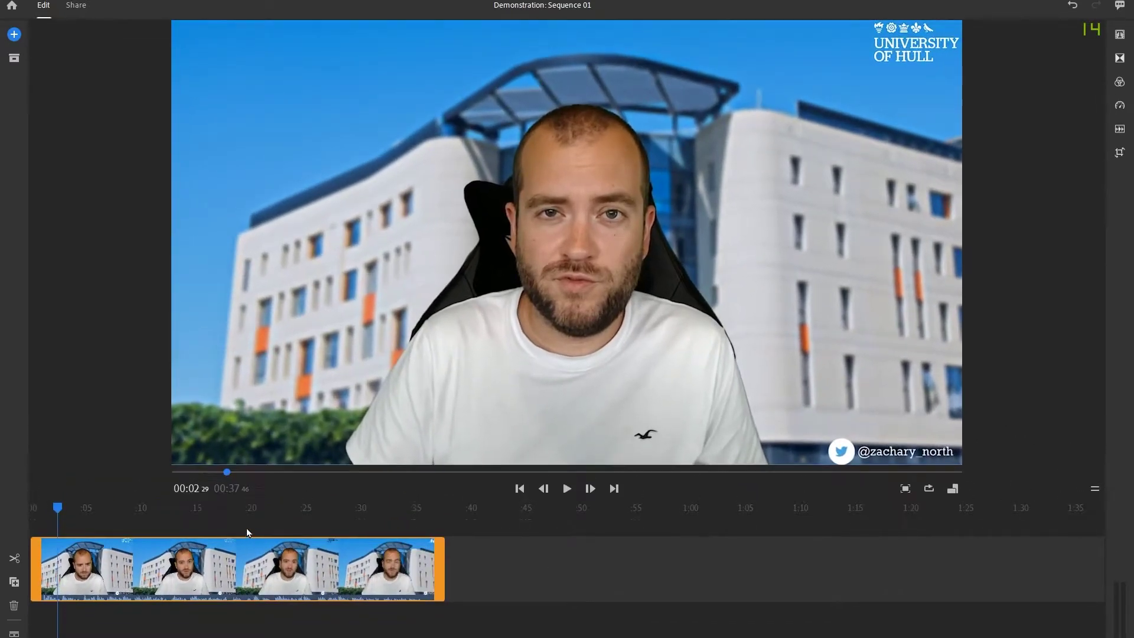
mouse_move(228, 472)
mouse_down()
mouse_move(400, 472)
mouse_move(239, 474)
mouse_up()
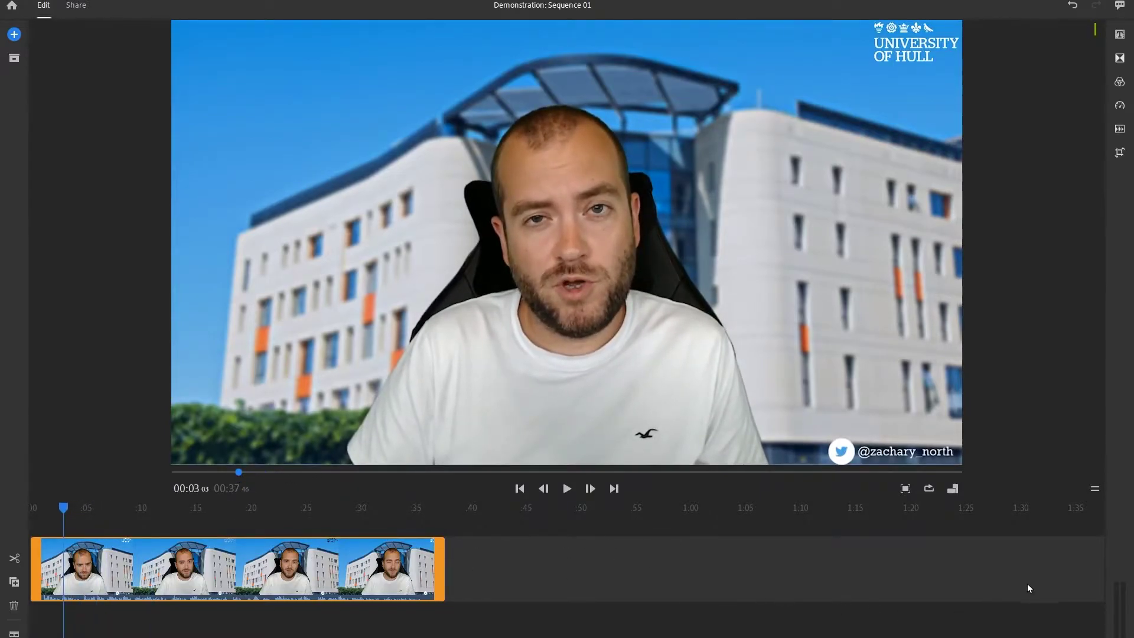
scroll(236, 567, up, 5)
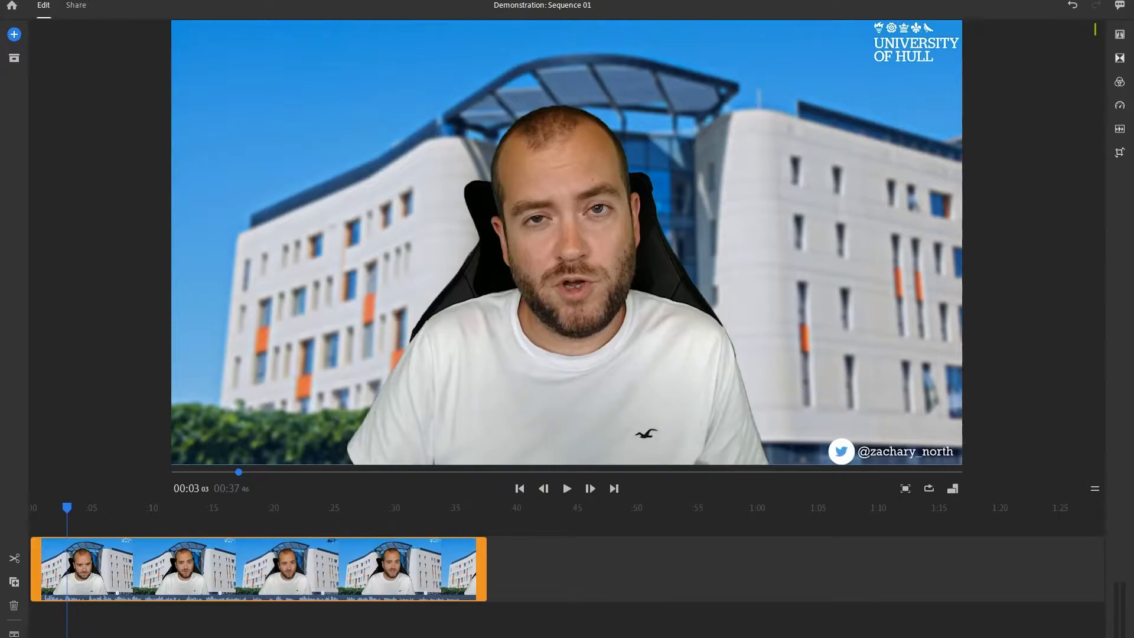
scroll(236, 567, up, 3)
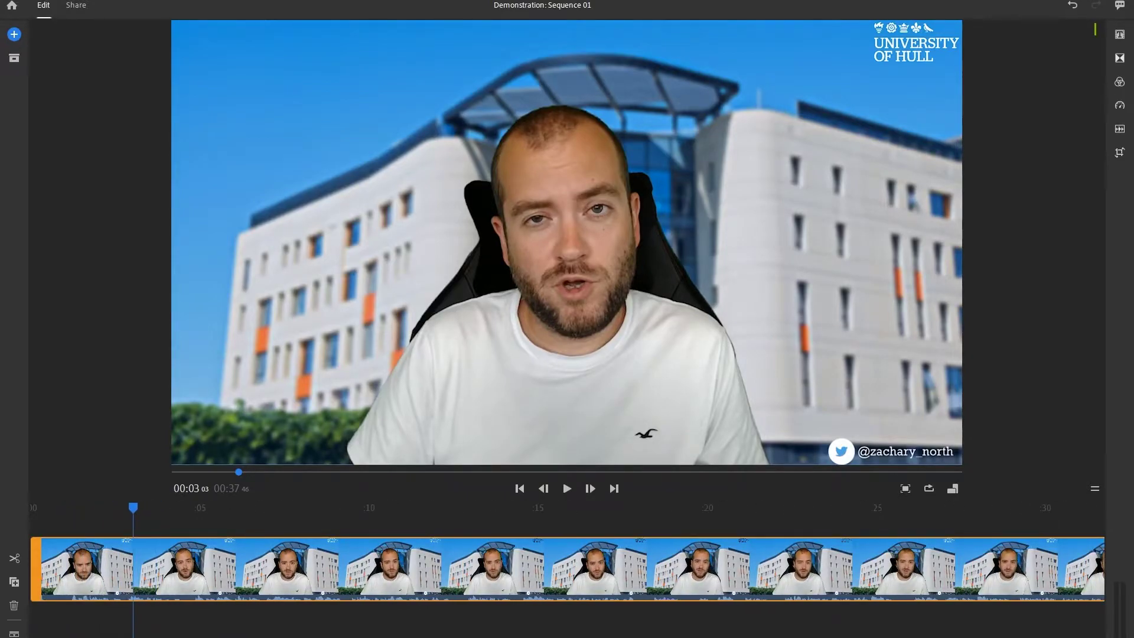
scroll(236, 567, down, 4)
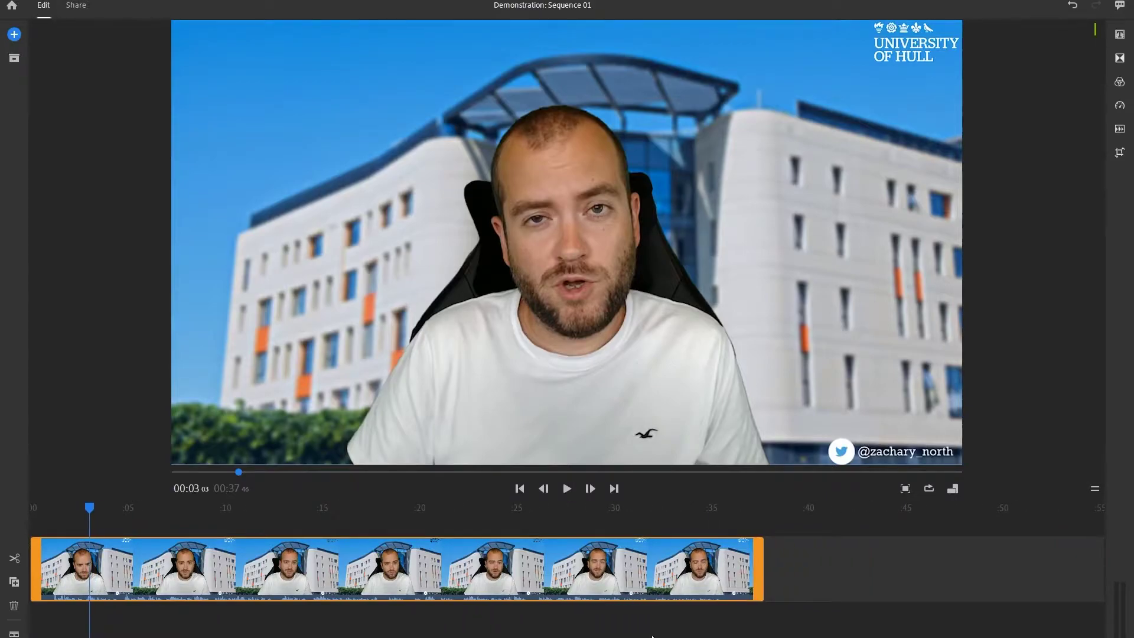
scroll(651, 635, right, 10)
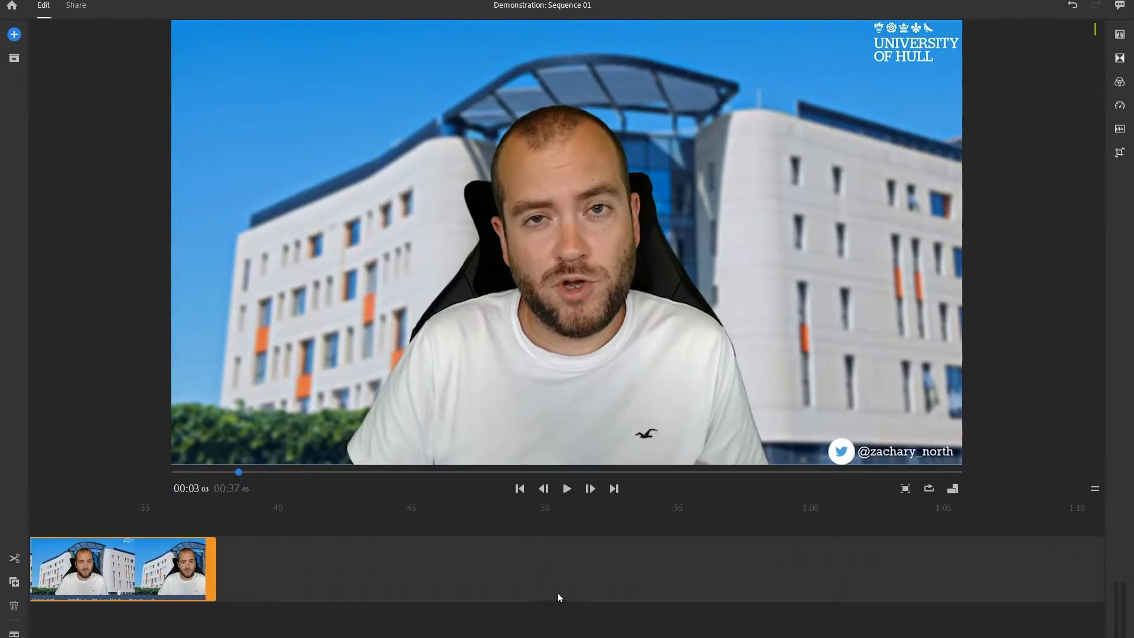
scroll(606, 575, down, 5)
scroll(605, 575, up, 1)
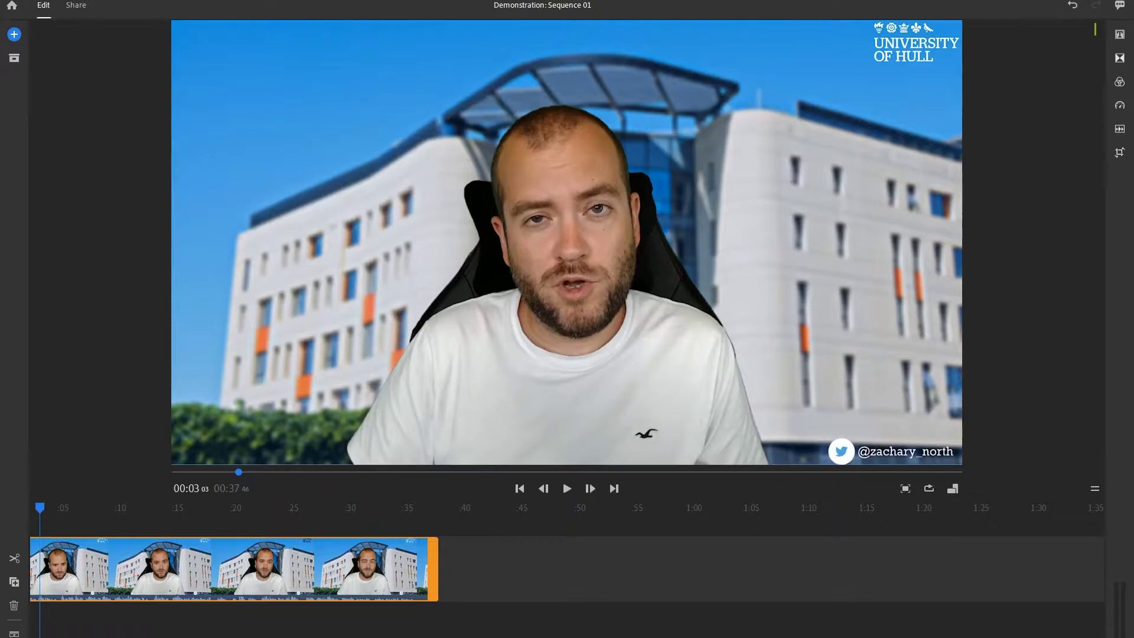
scroll(567, 567, left, 1)
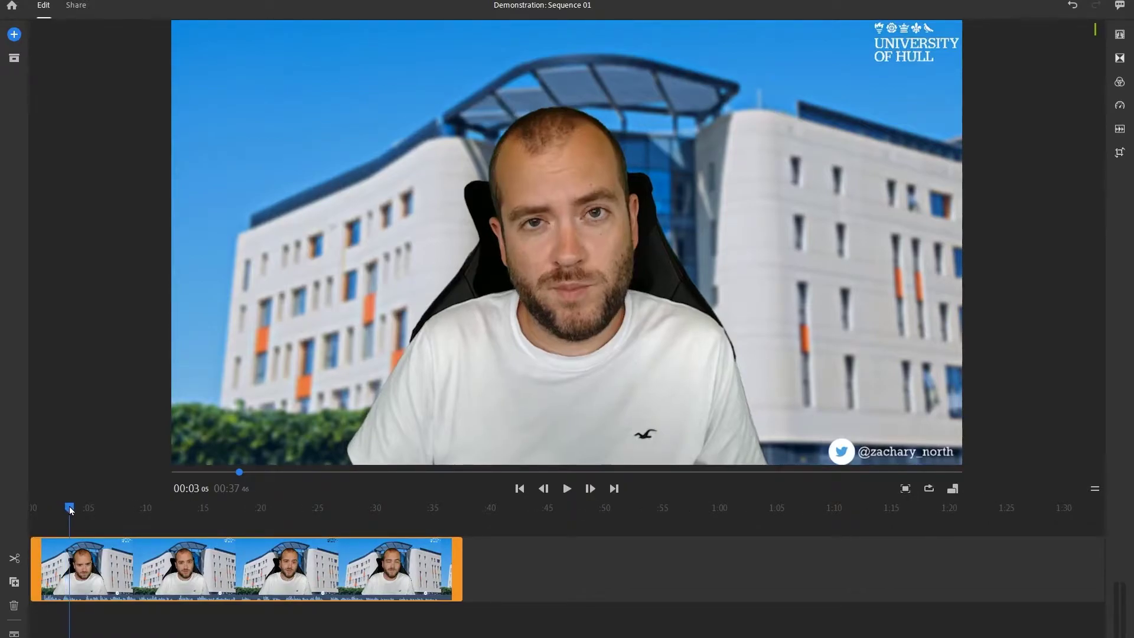
drag(66, 511, 108, 512)
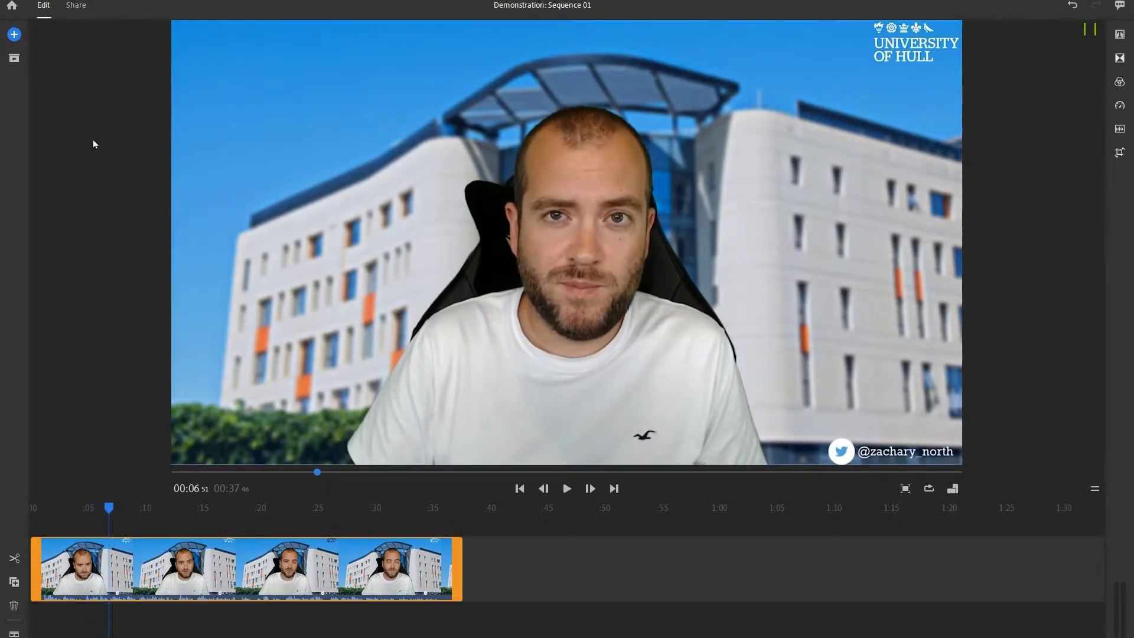
Turn on View > Play Audio while Scrubbing and scrub ahead to about eight seconds
click(103, 6)
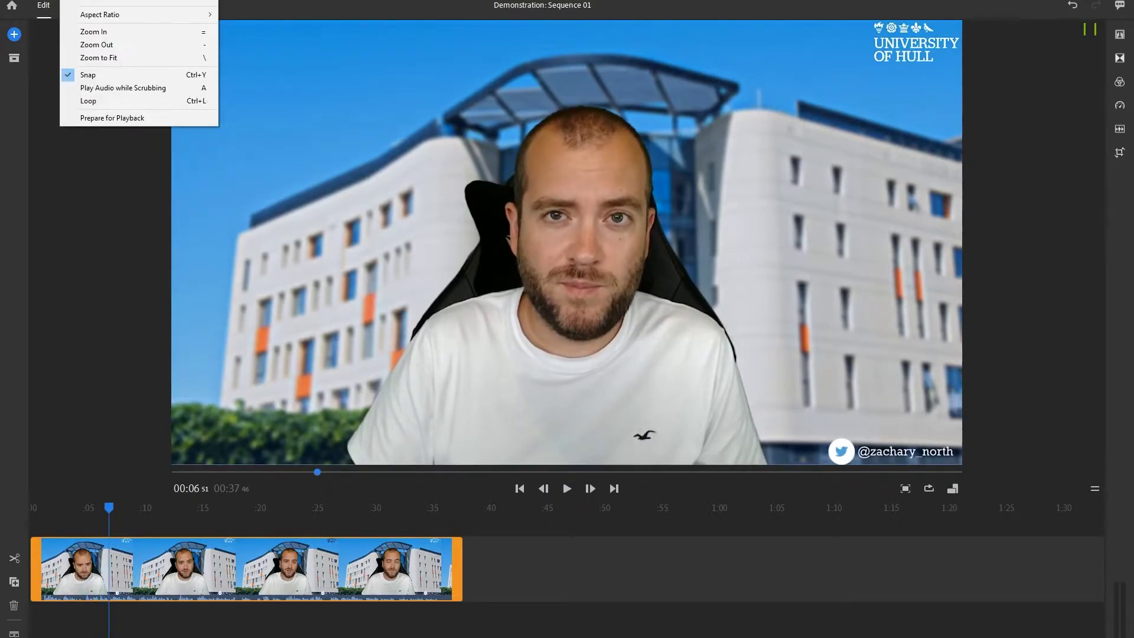
click(115, 90)
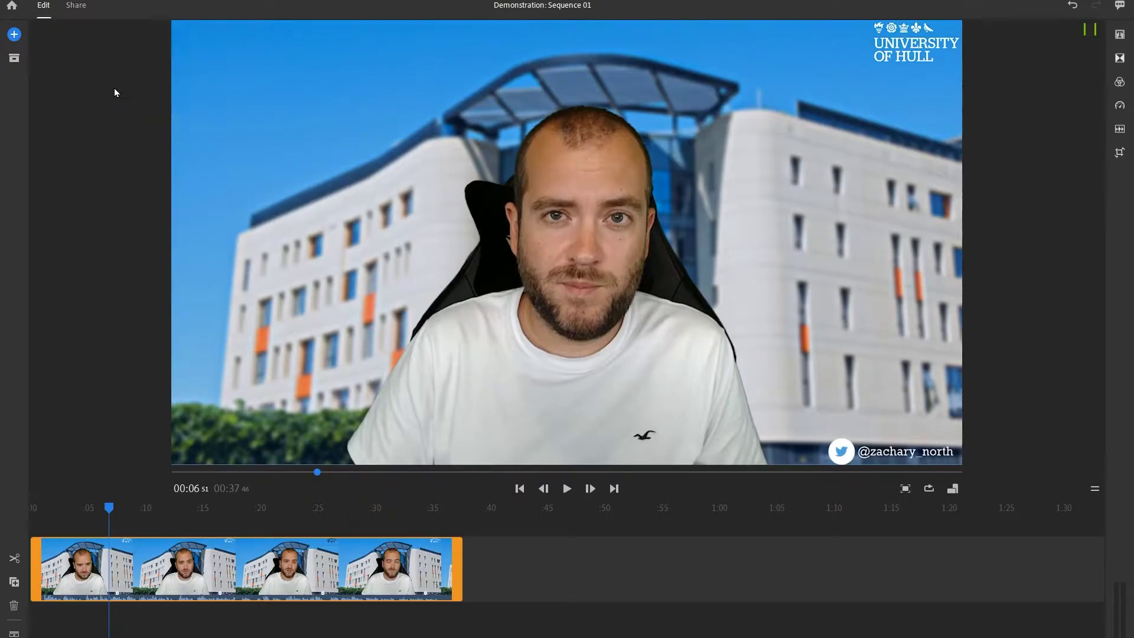
drag(112, 509, 187, 509)
click(14, 35)
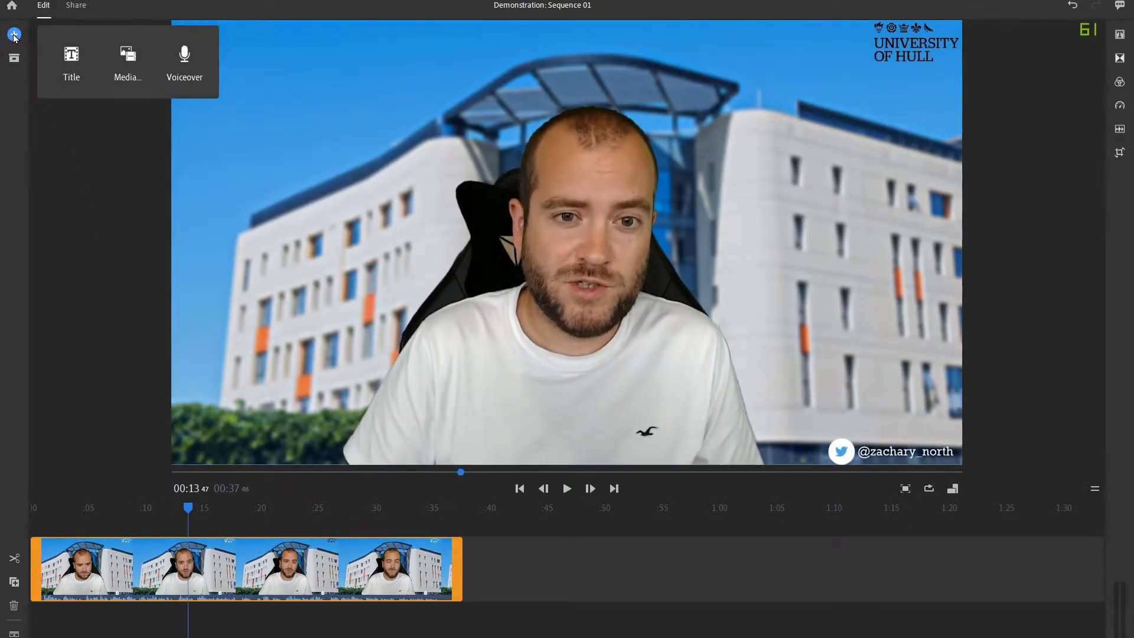
click(128, 56)
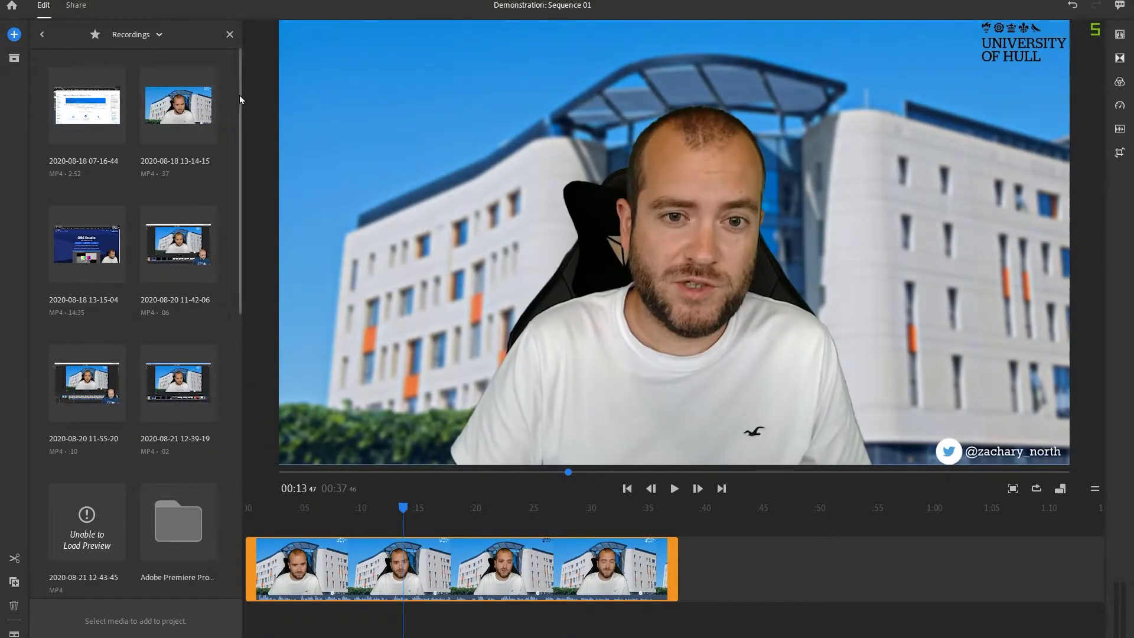
drag(239, 94, 244, 68)
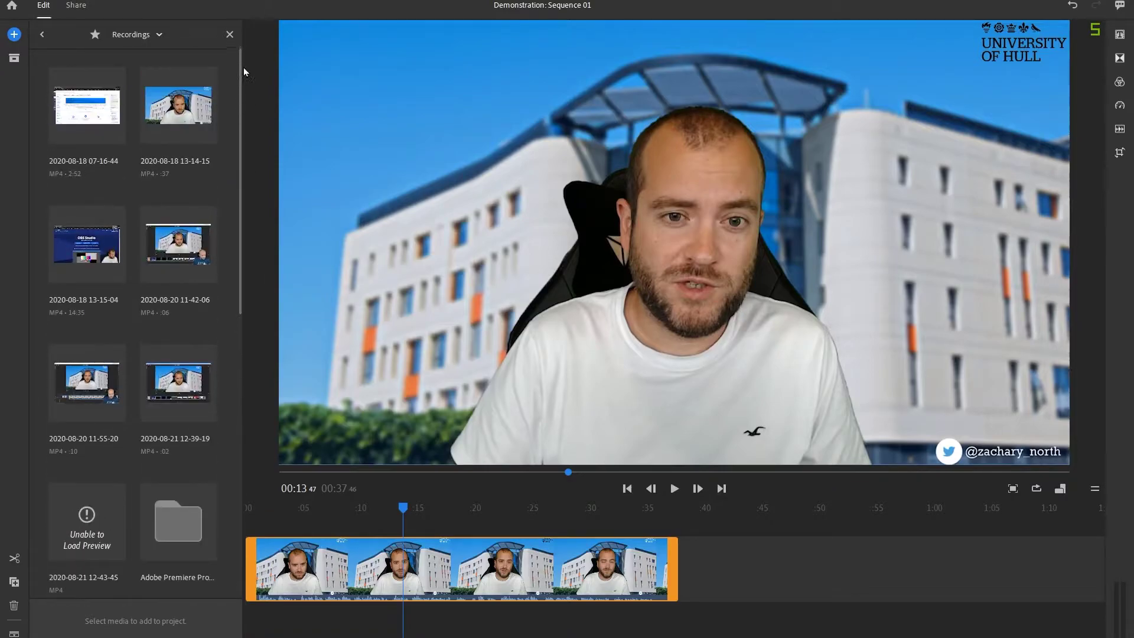
click(14, 59)
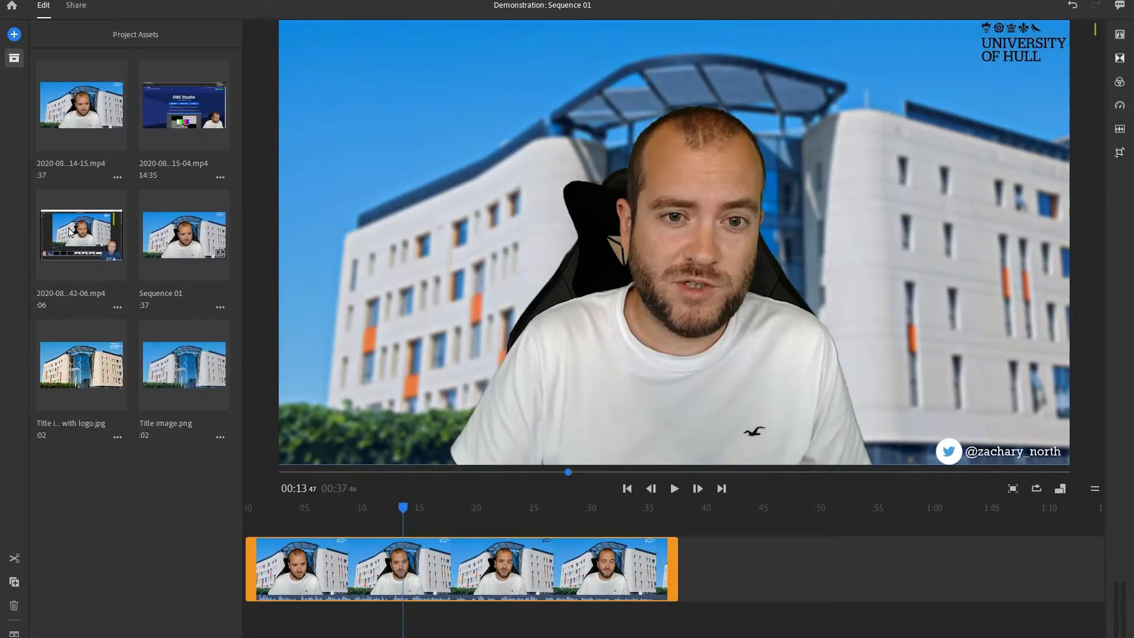
drag(70, 232, 681, 558)
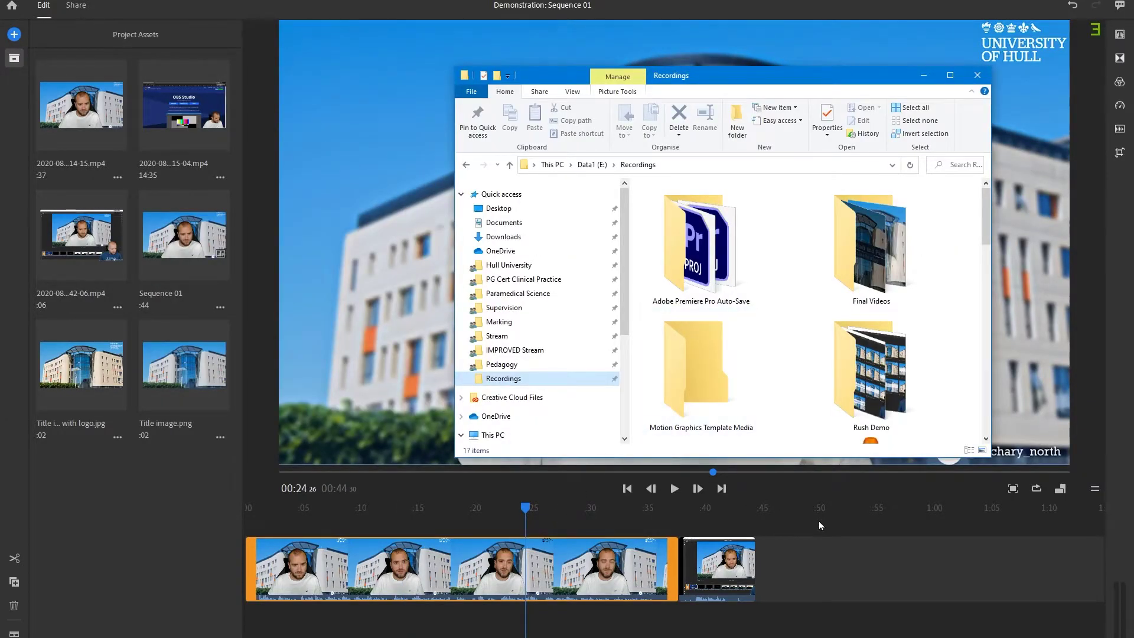
Drag Title image with logo.jpg from the Recordings folder to the timeline start and preview it
scroll(786, 357, down, 2)
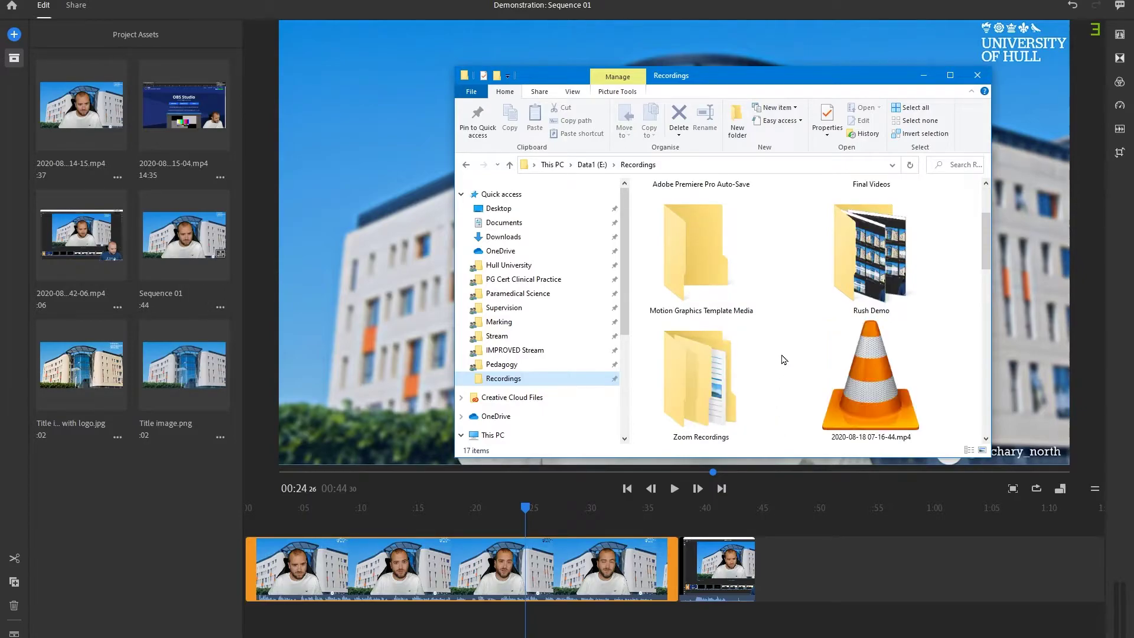
scroll(783, 358, down, 10)
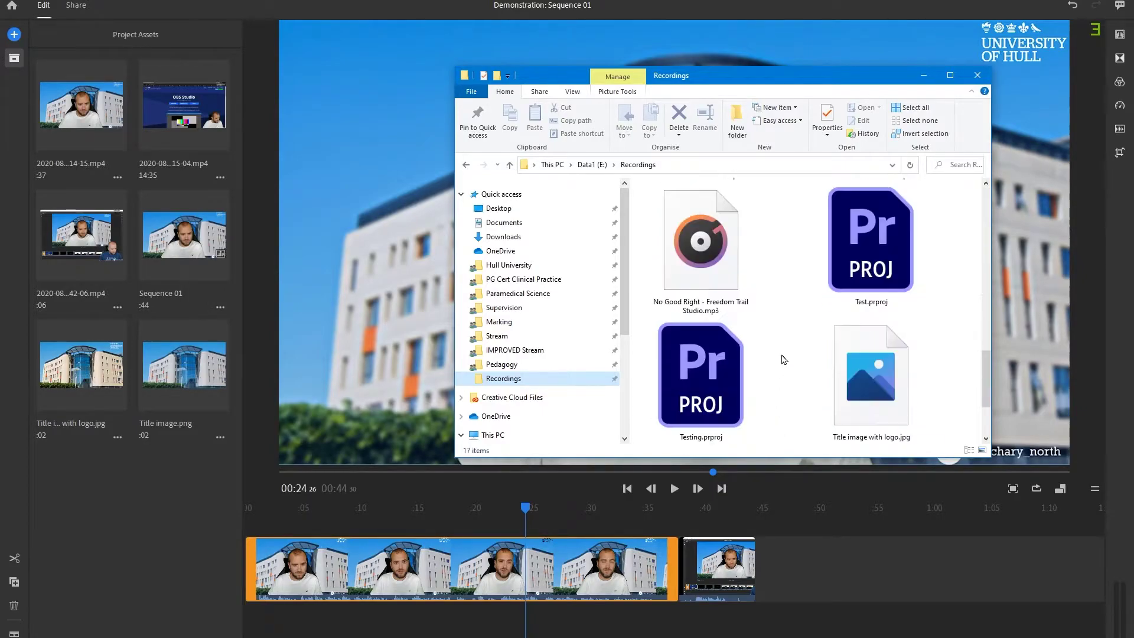
scroll(784, 359, up, 1)
scroll(783, 359, down, 2)
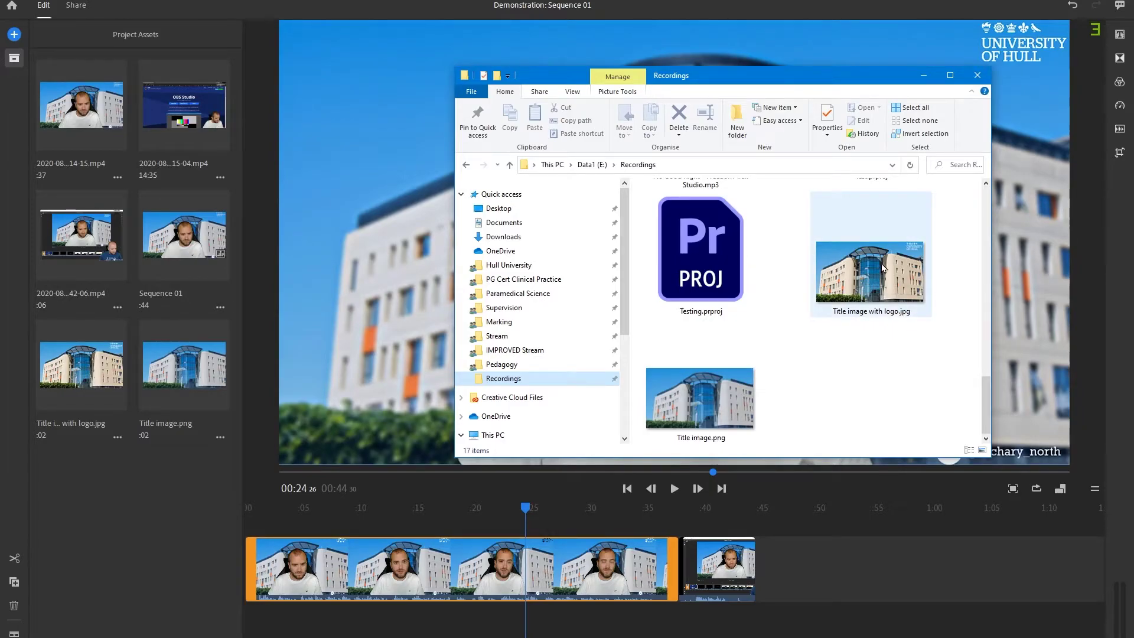
drag(883, 267, 254, 566)
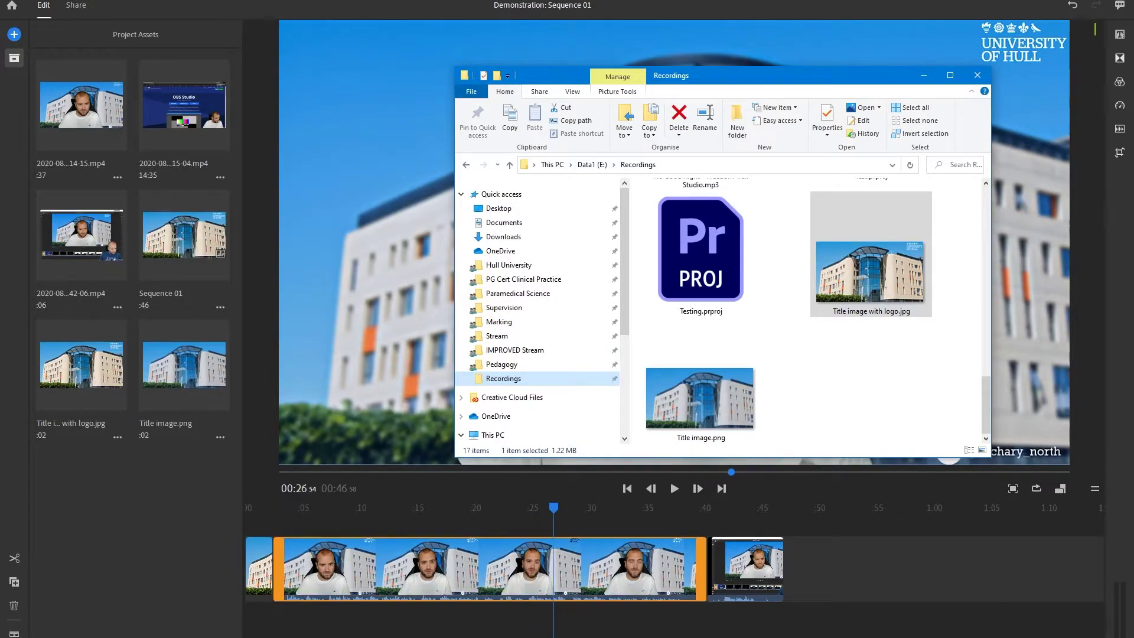
click(288, 634)
click(267, 623)
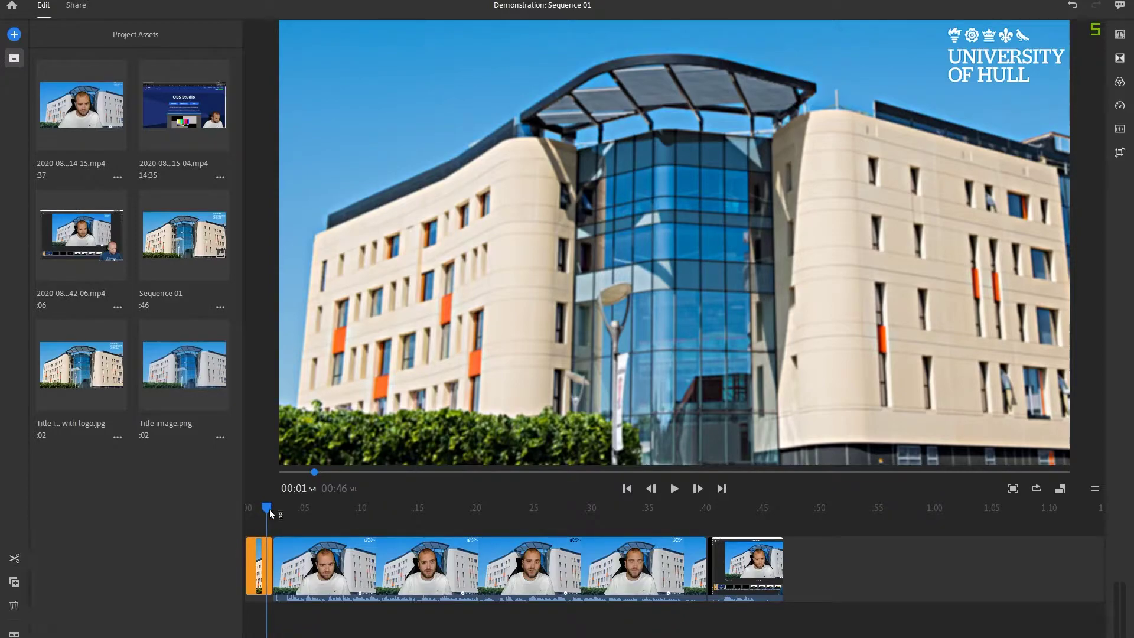
Split the main clip at about five seconds and select the short opening piece
drag(272, 511, 329, 511)
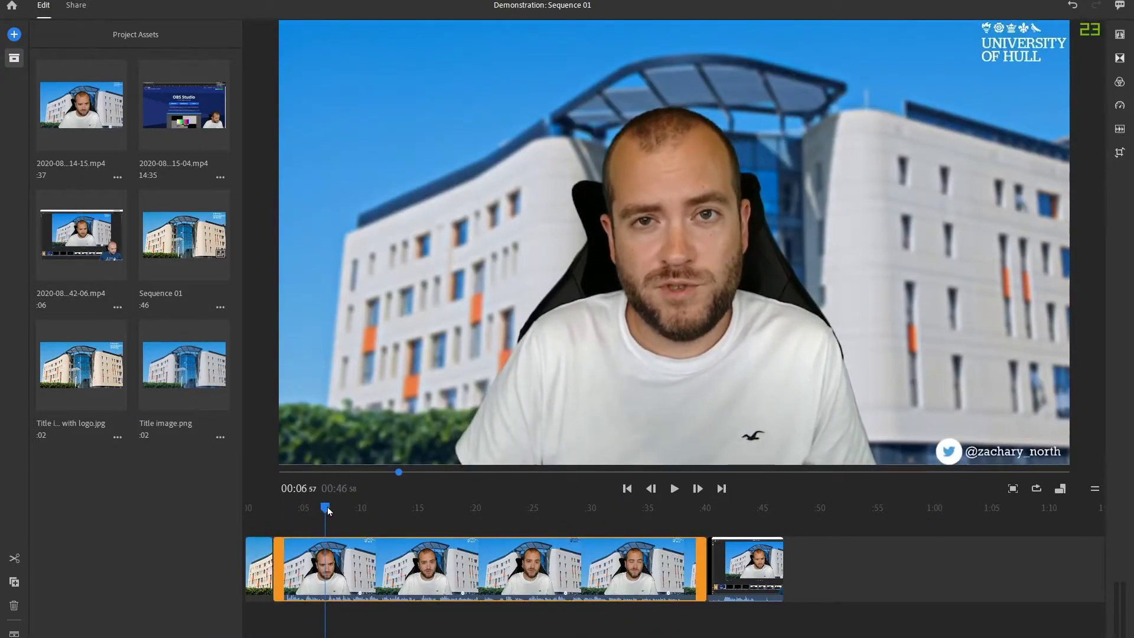
key(ctrl+k)
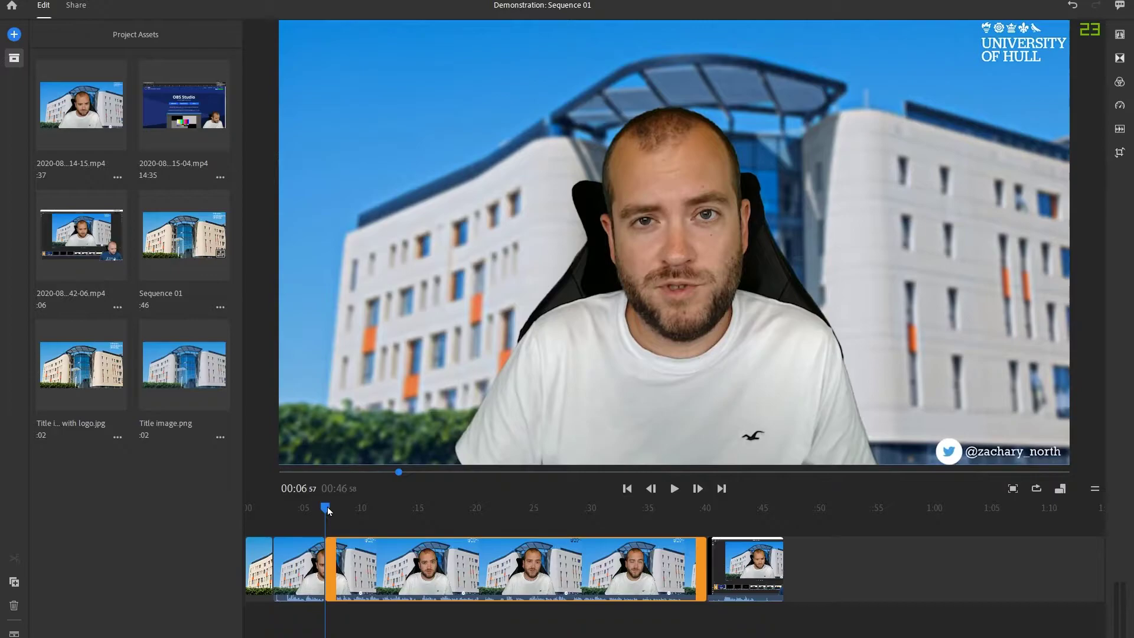
click(296, 509)
click(14, 60)
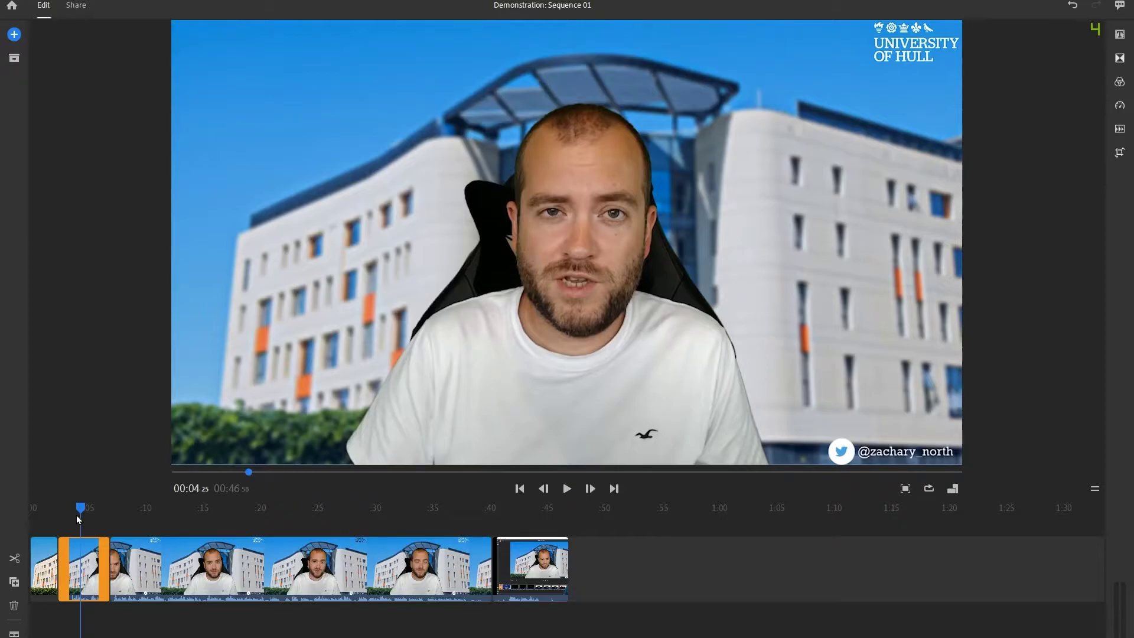
Undo the split with Ctrl+Z so the opening piece rejoins the lecture clip
right_click(97, 558)
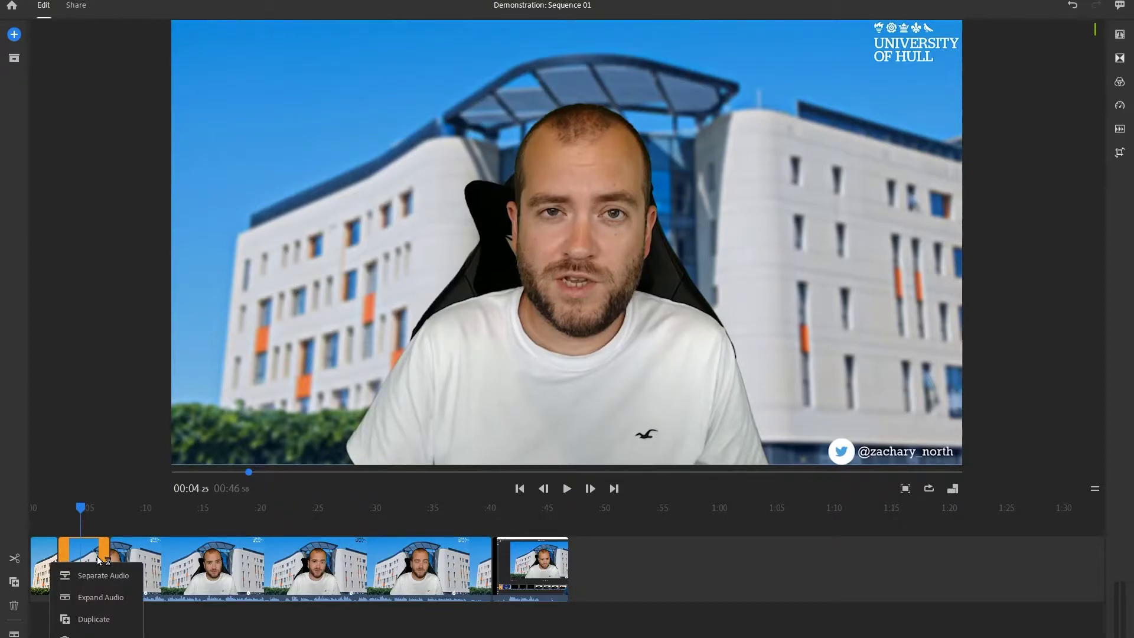
click(189, 633)
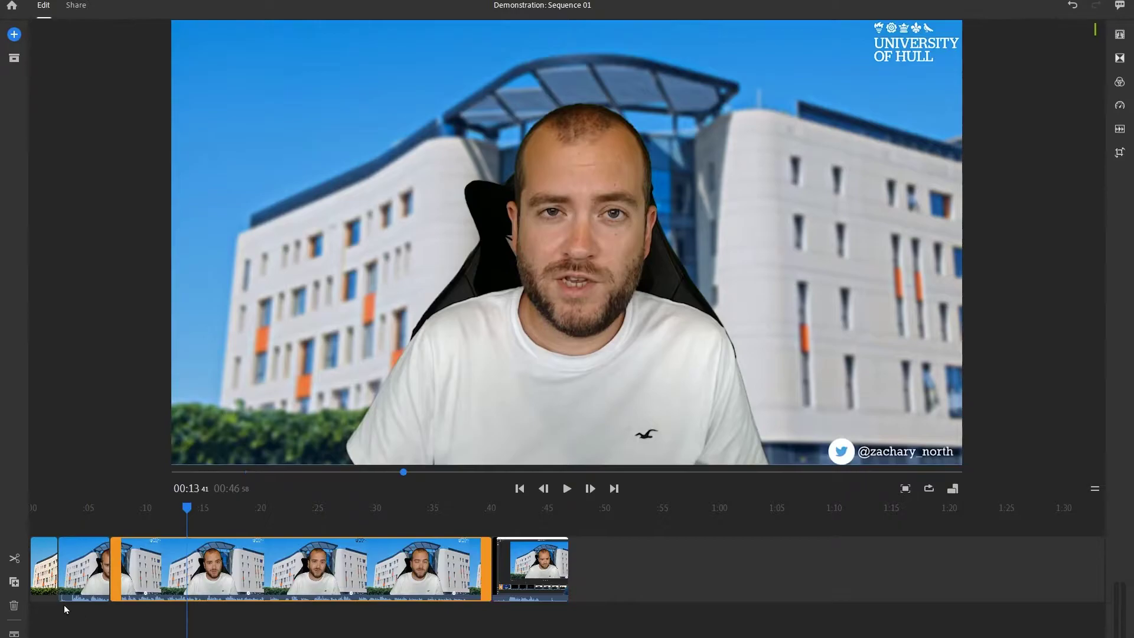
click(84, 582)
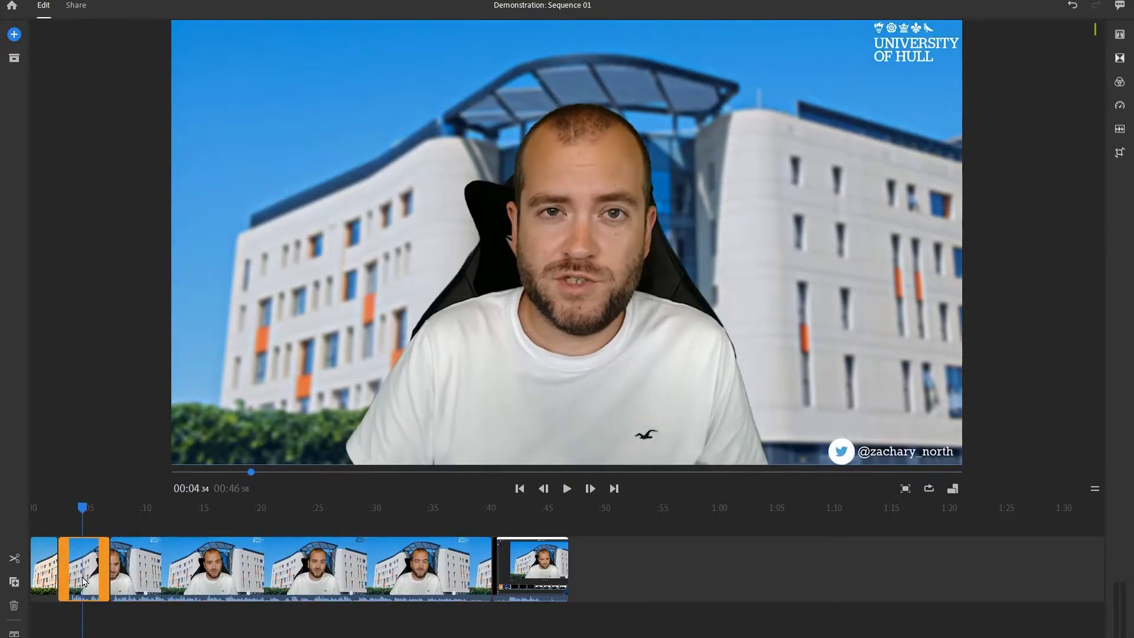
key(ctrl+z)
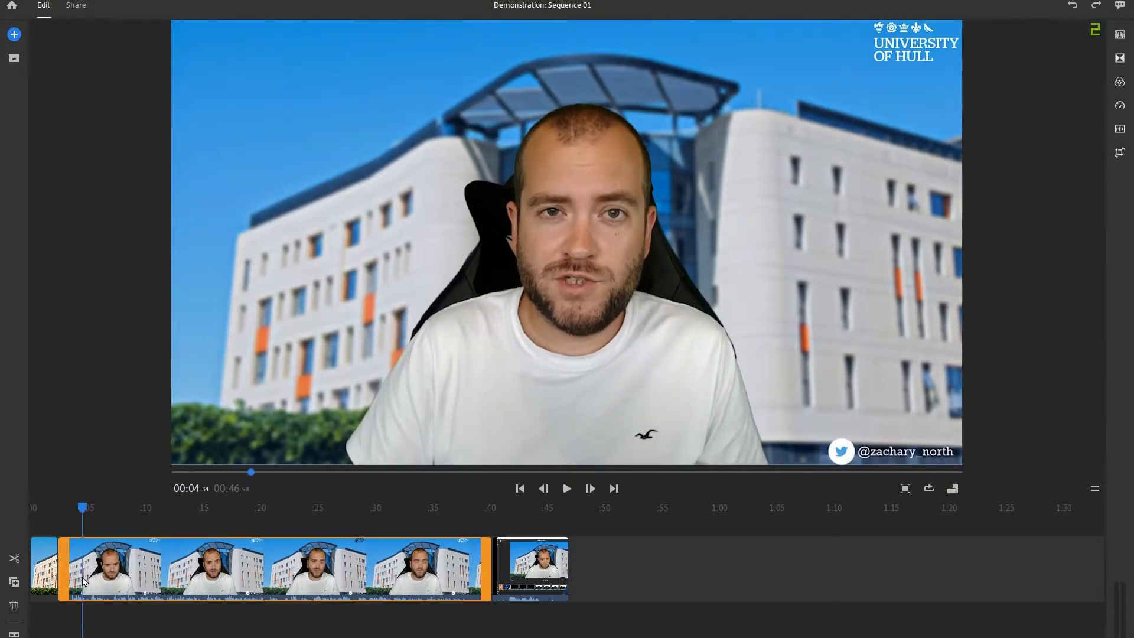
Expand the clips' audio waveforms and play the sequence from about 0:37
click(17, 633)
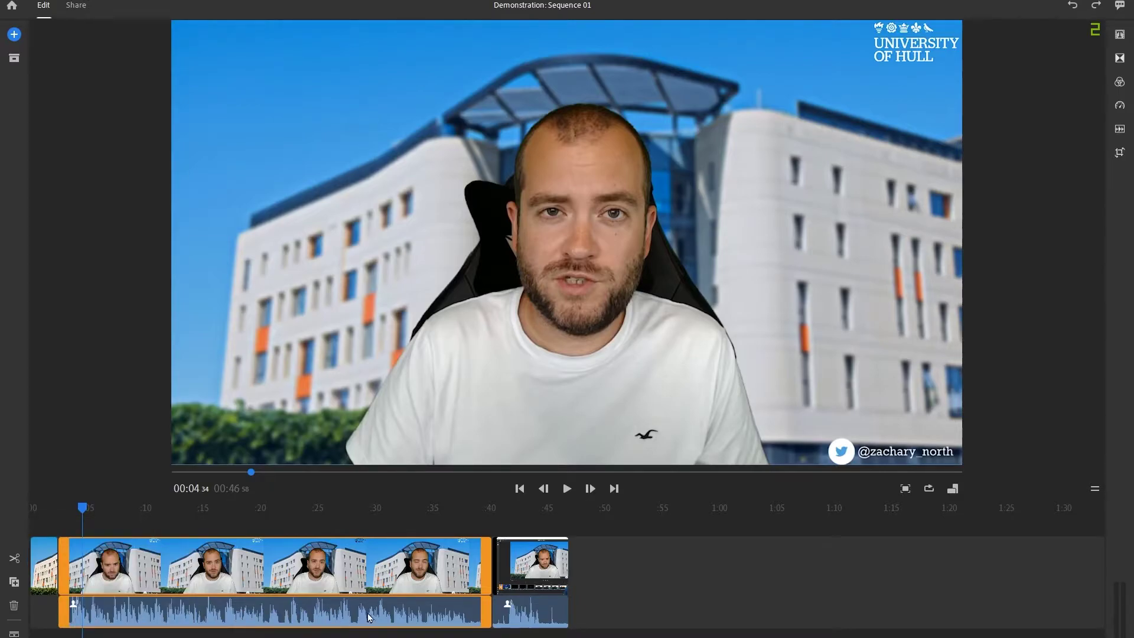
click(467, 614)
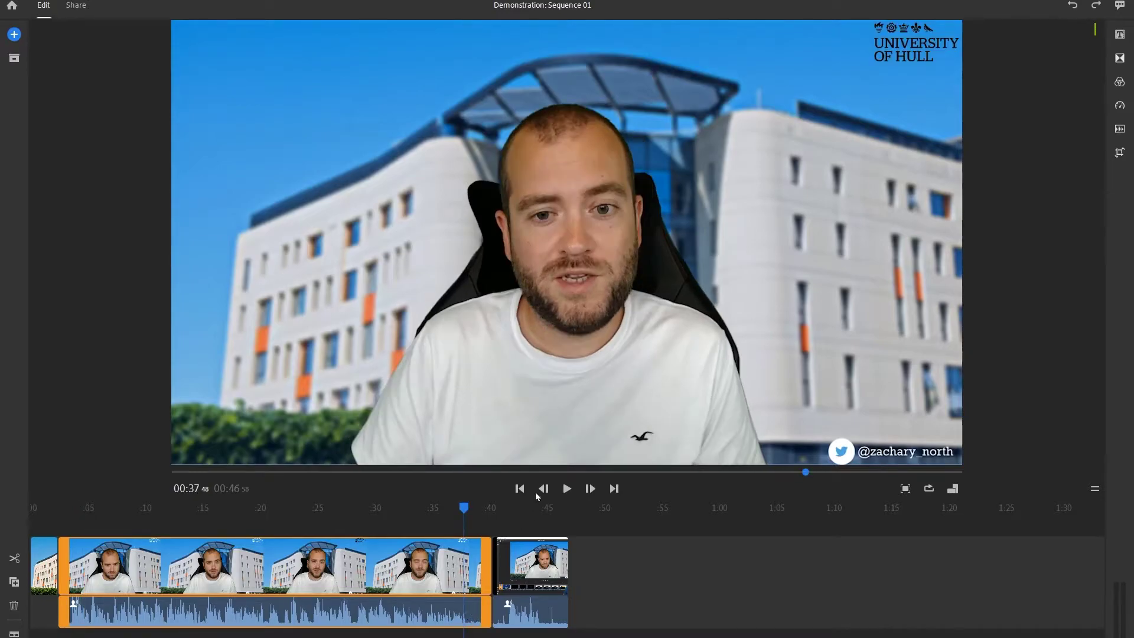
drag(466, 516, 434, 514)
click(565, 488)
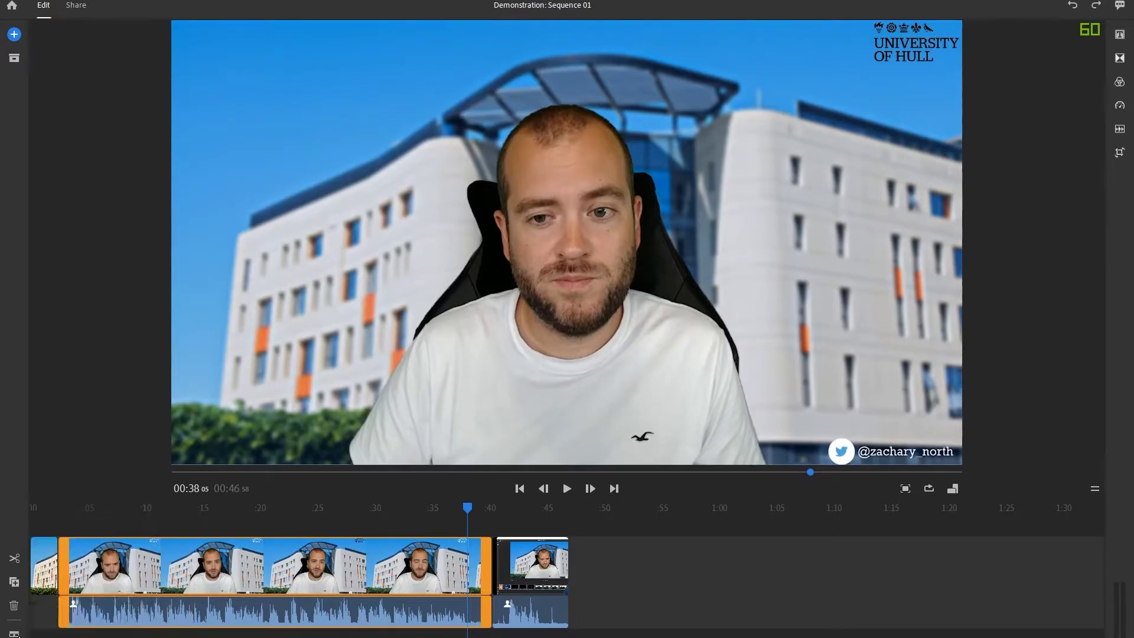
click(15, 633)
click(14, 633)
Reveal the track controls, toggle the video track's visibility, and lock it
click(14, 634)
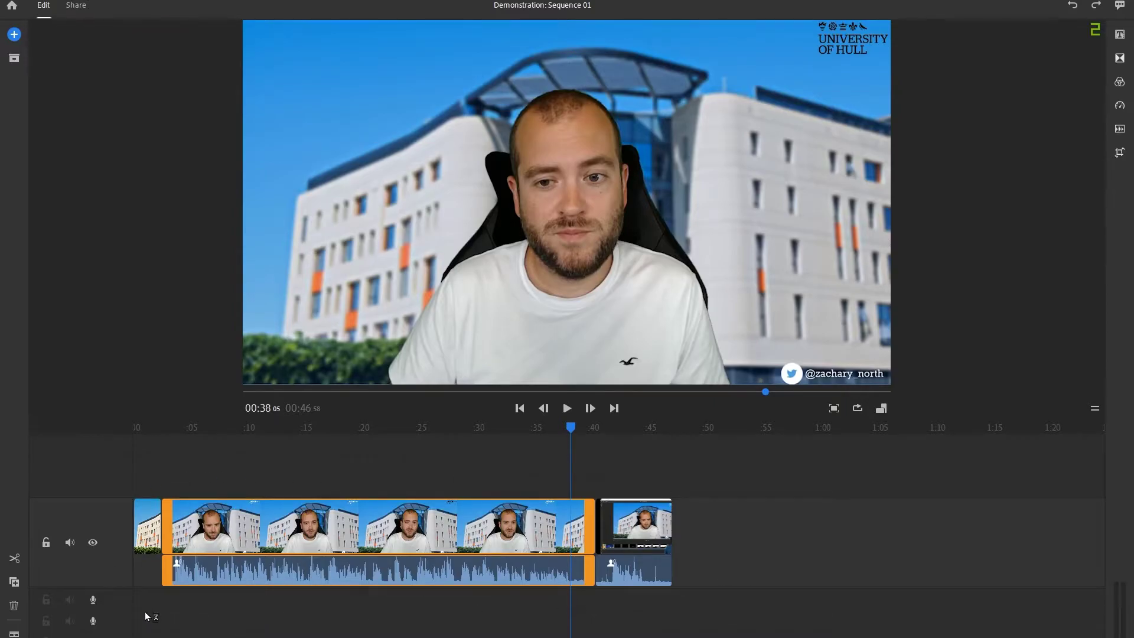
click(93, 542)
click(93, 542)
click(46, 543)
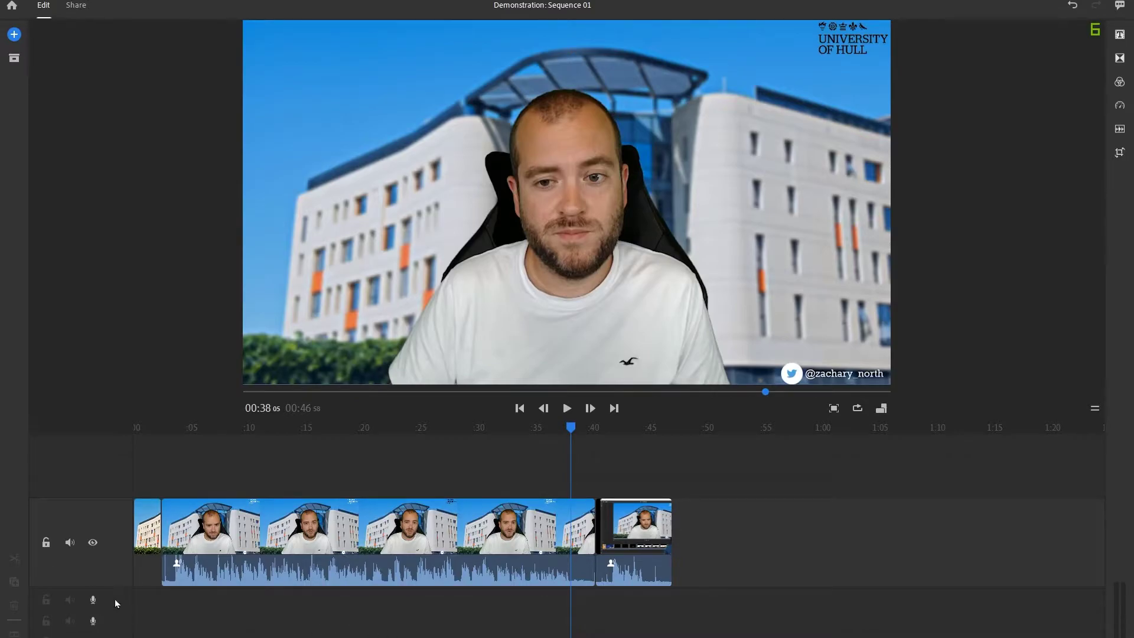
Target audio track 2 and record a brief test voiceover near 0:38
click(92, 599)
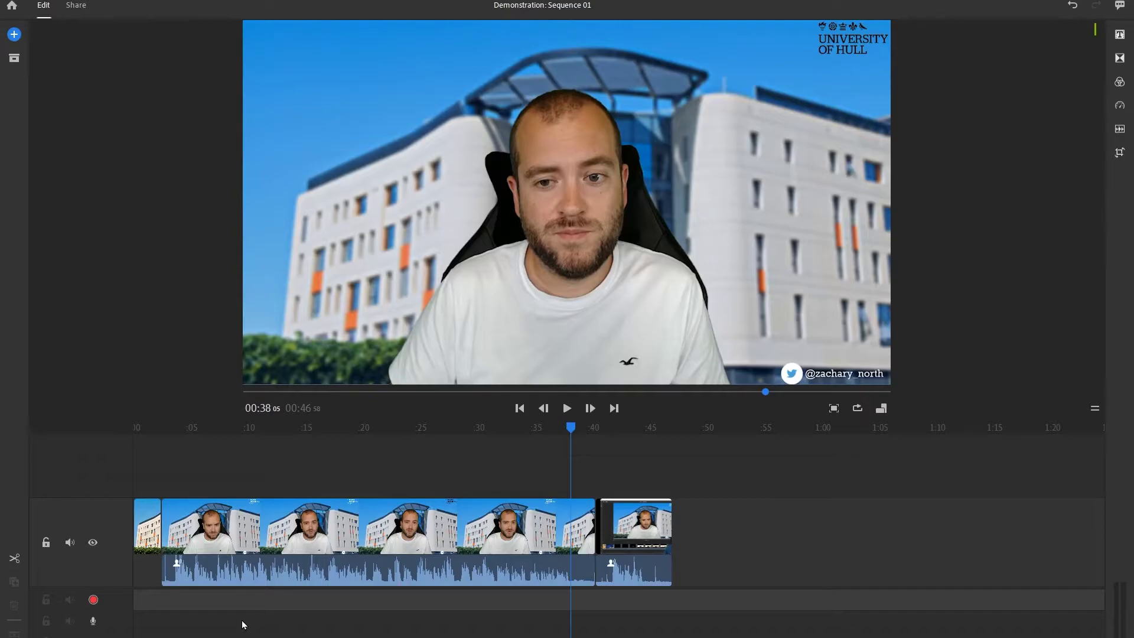
click(93, 599)
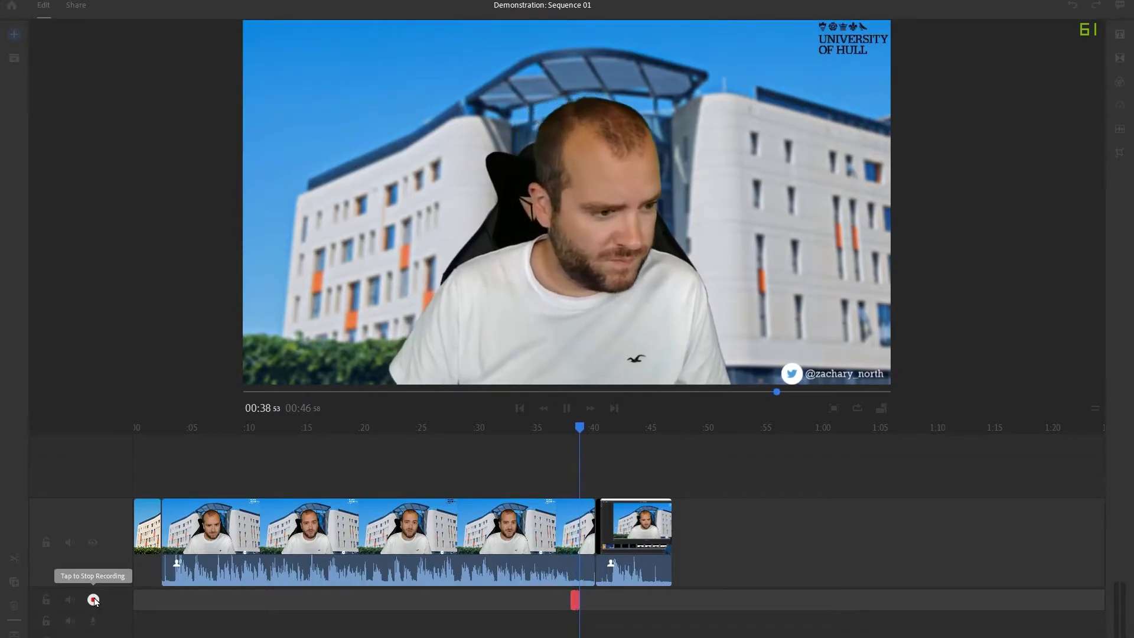
click(337, 629)
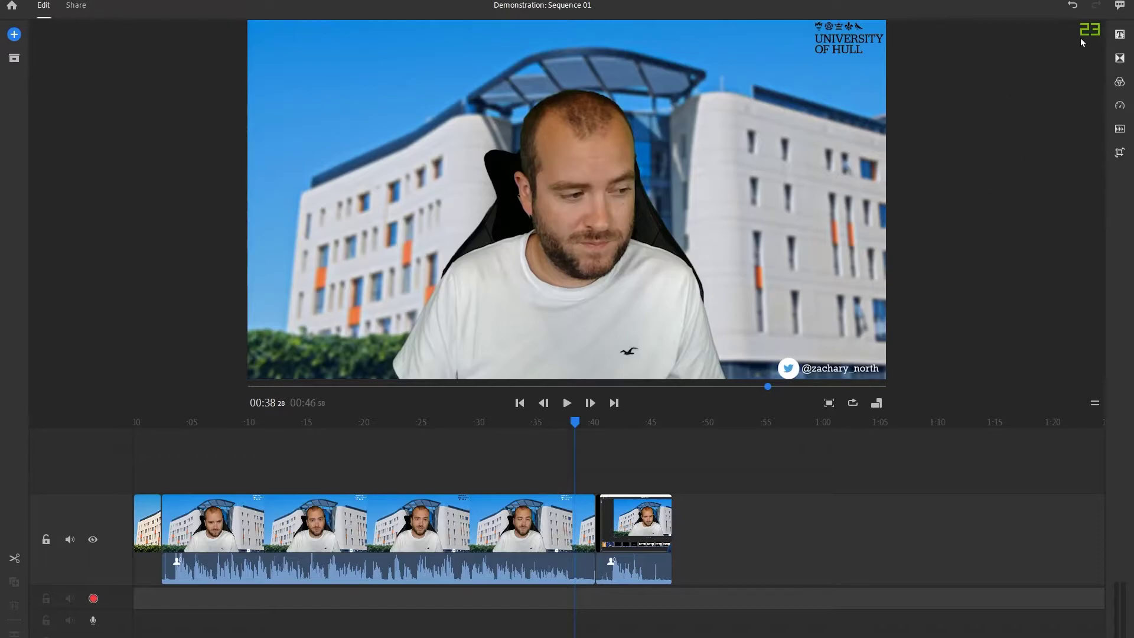
Place the Big And Bold Lower Third from More Titles at 0:00 on the timeline
click(1119, 35)
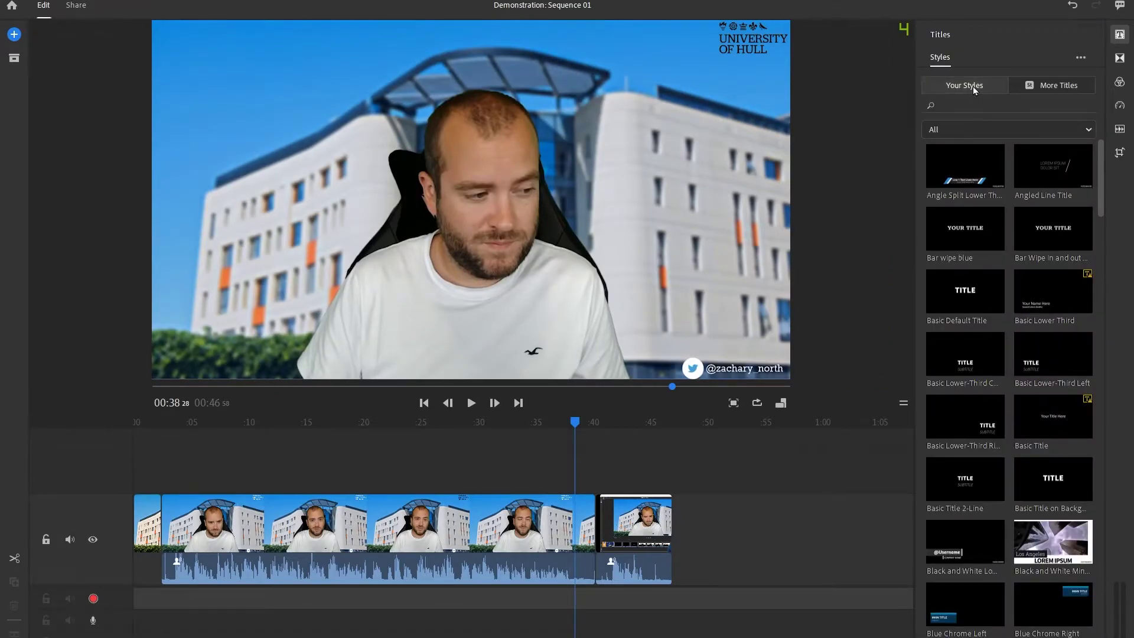
click(1050, 84)
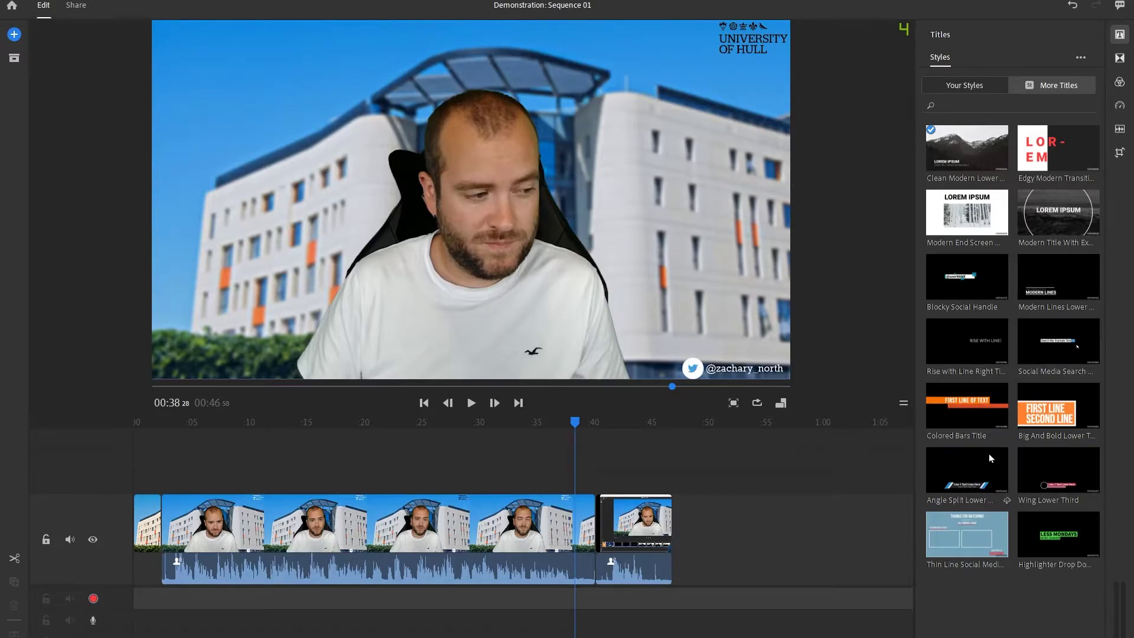
drag(574, 426, 143, 451)
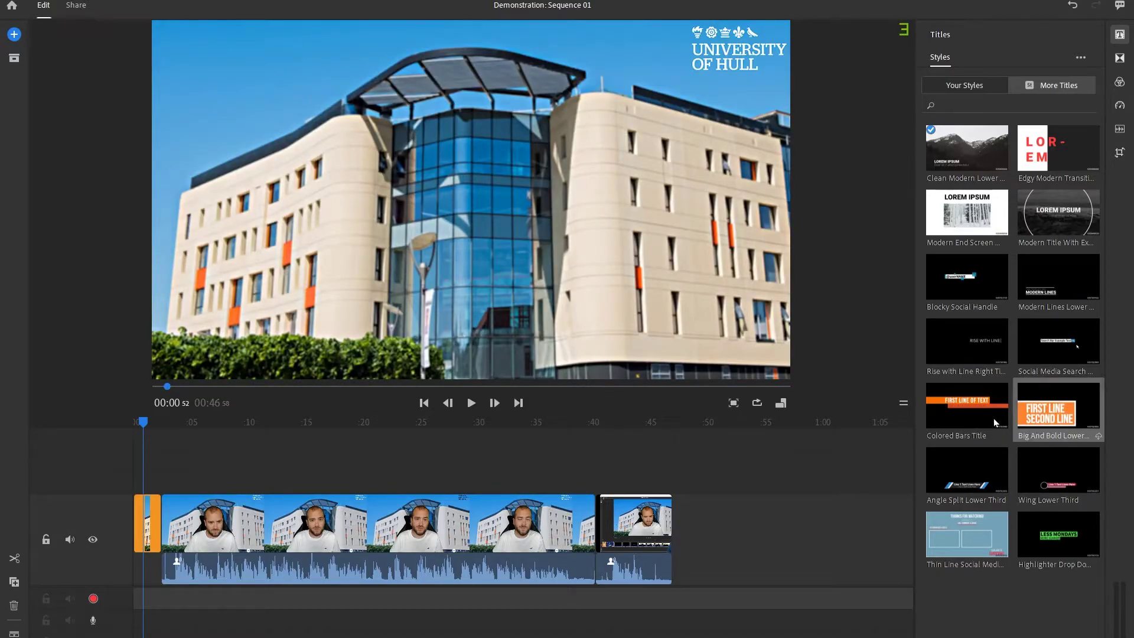
drag(1057, 414, 139, 487)
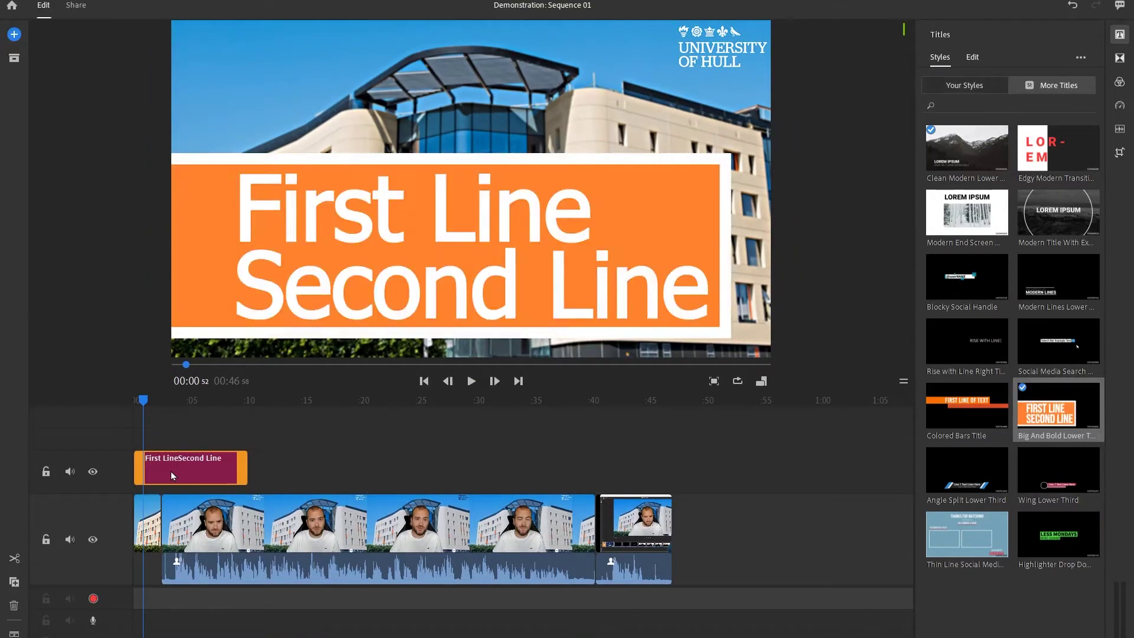
Save the lower third as a Motion Graphics Template named Demonstration
click(1079, 58)
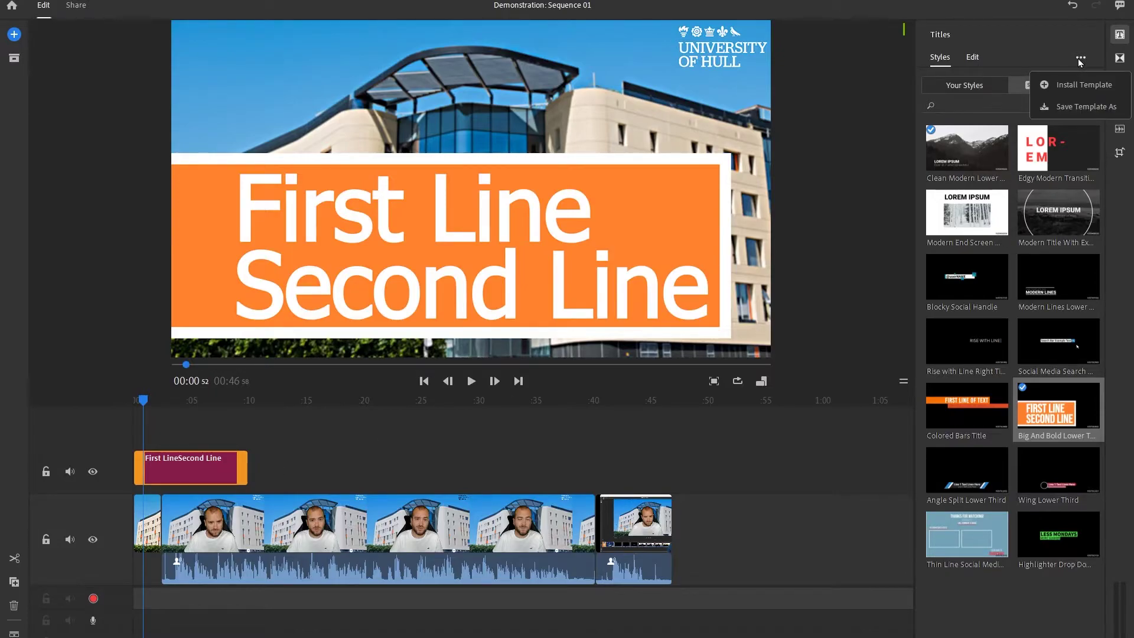
click(1082, 106)
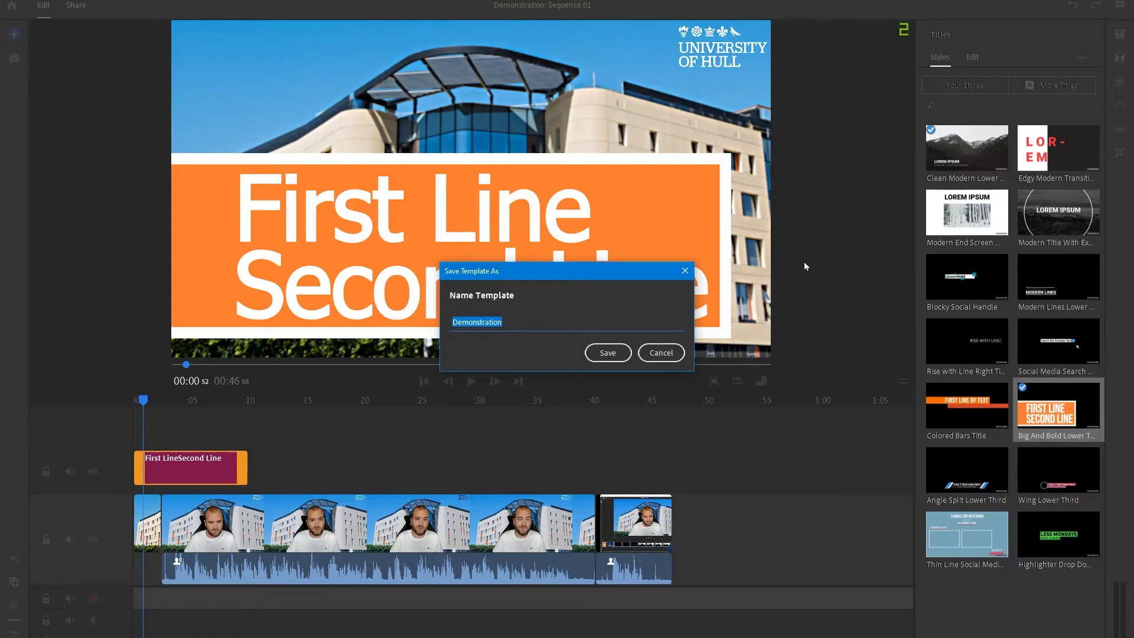
click(613, 353)
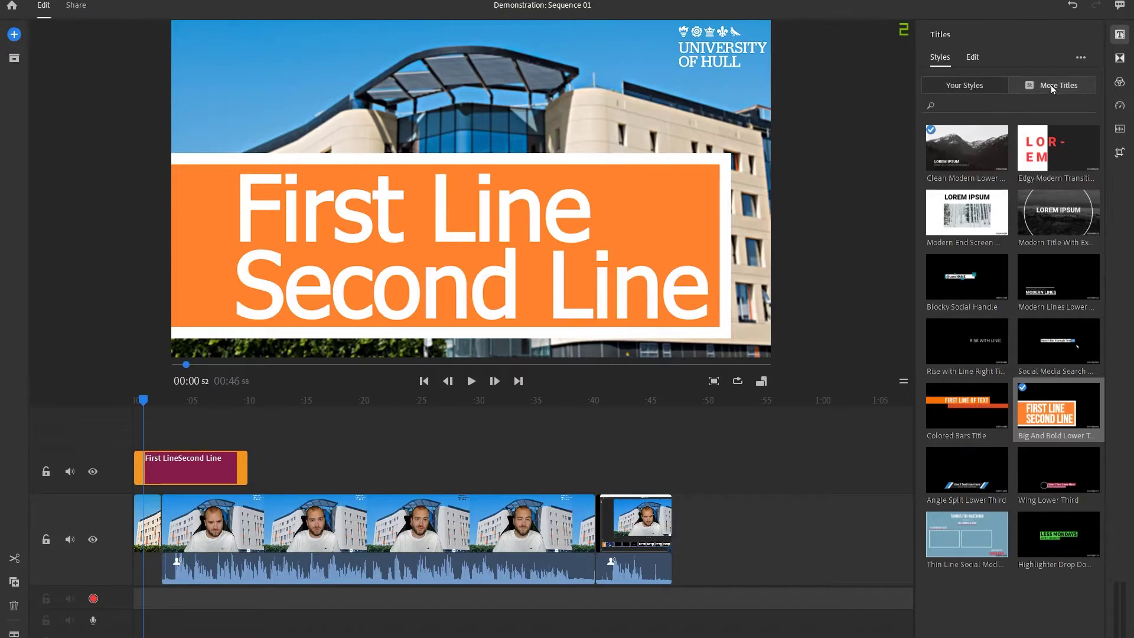
Replace the title text with 'Demonstration' and lower its font size from 290 to 209
click(973, 58)
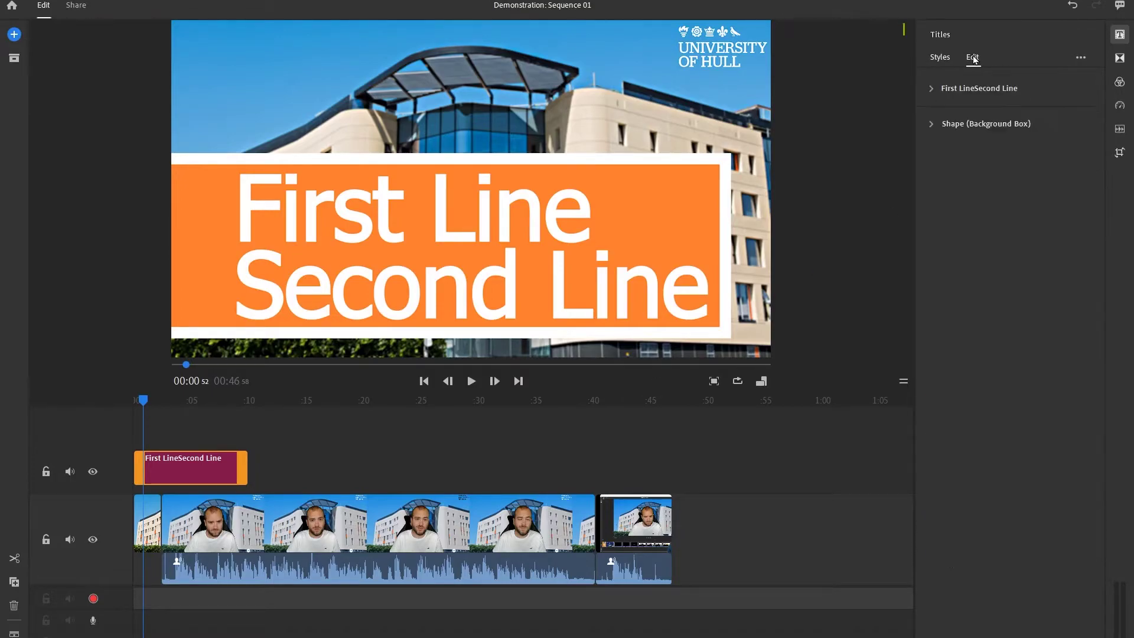
click(209, 470)
click(959, 88)
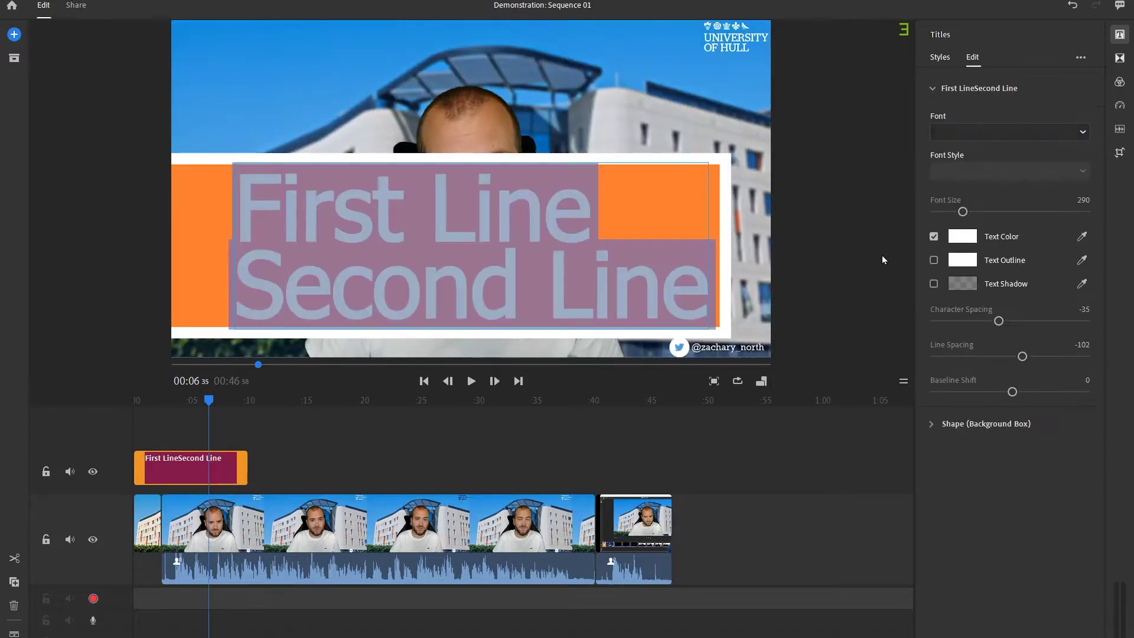
text(Dem)
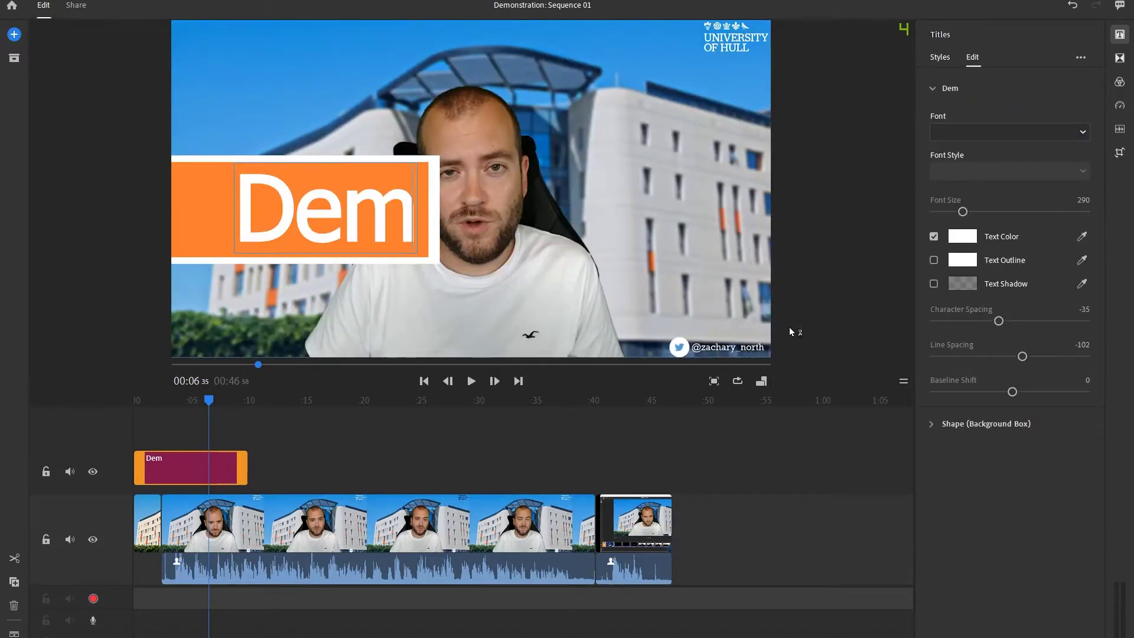
text(onstration)
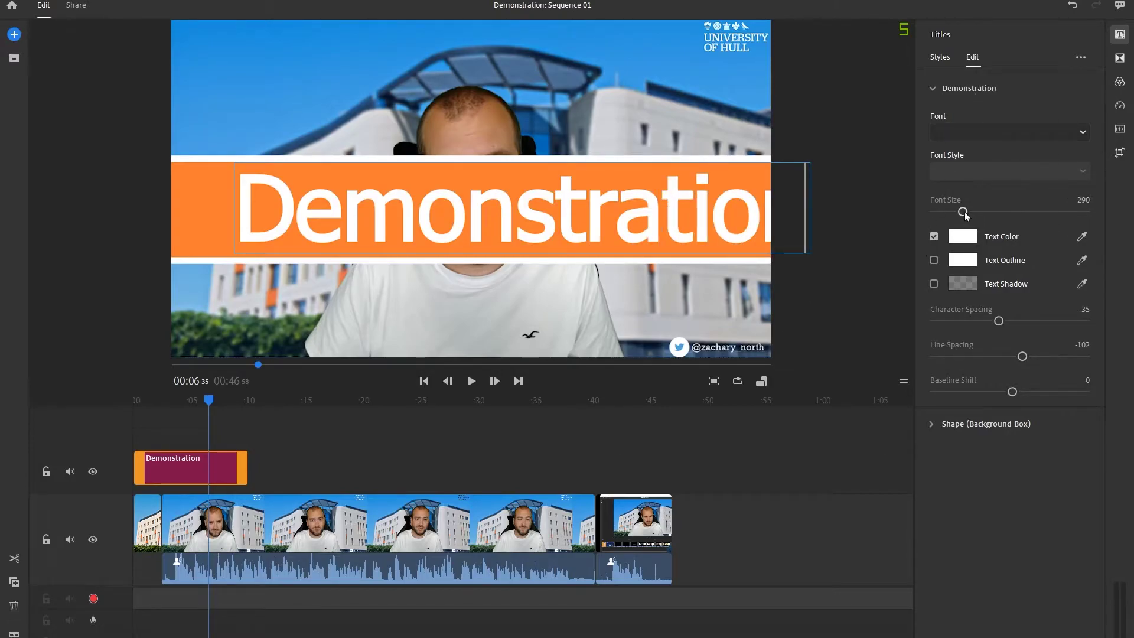
drag(963, 211, 960, 212)
drag(241, 221, 803, 226)
drag(972, 211, 954, 213)
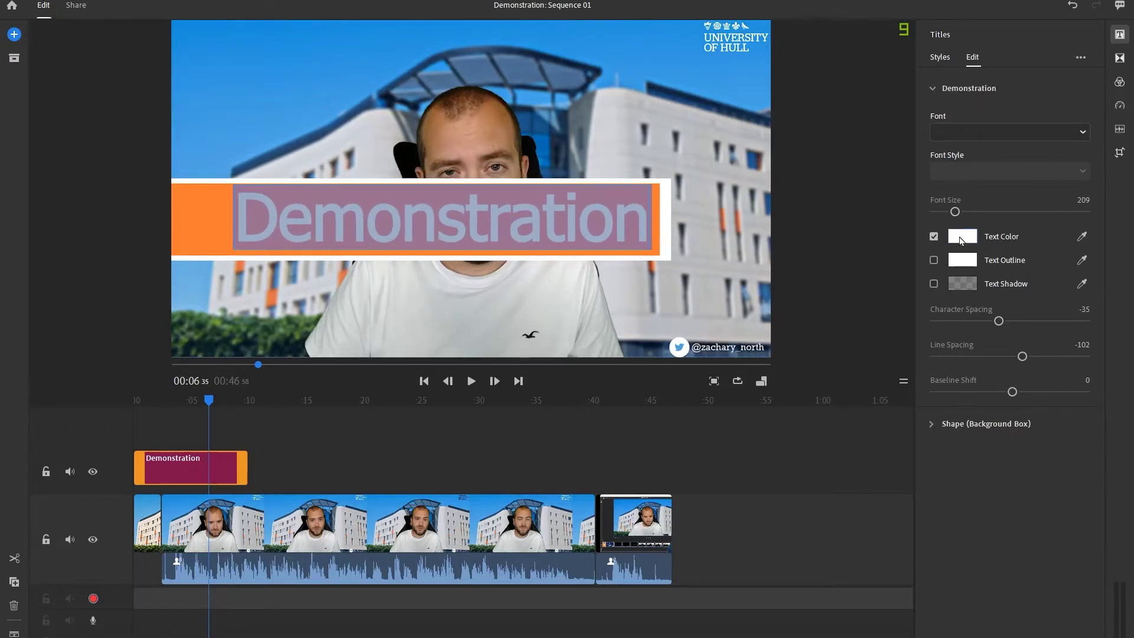
Change the Demonstration title's text colour to near-black
click(961, 239)
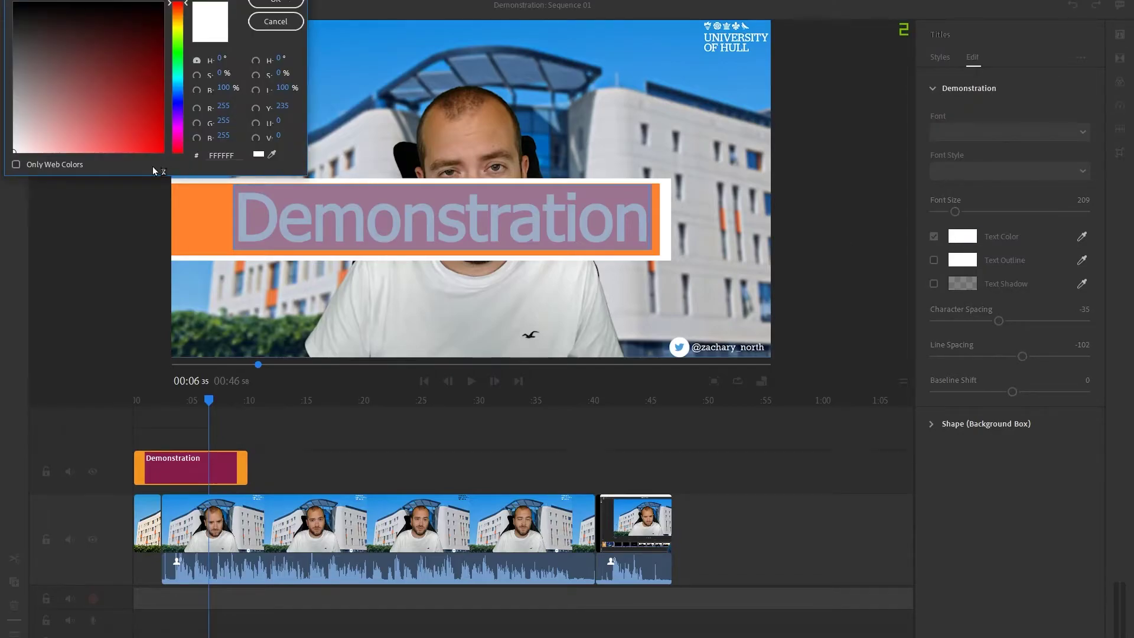
click(23, 7)
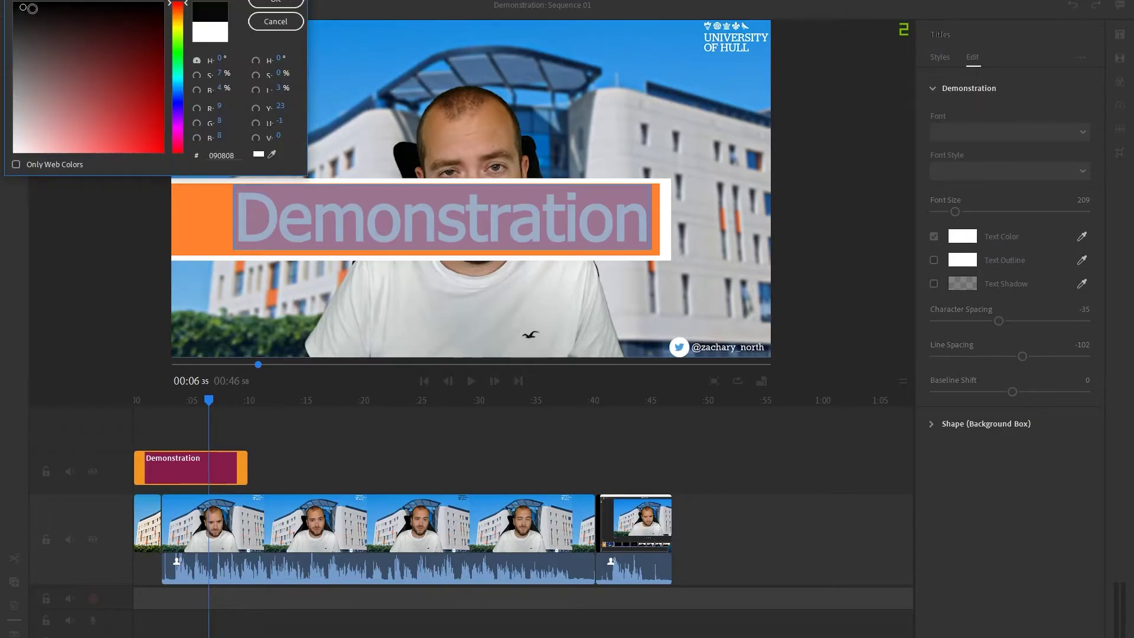
click(275, 2)
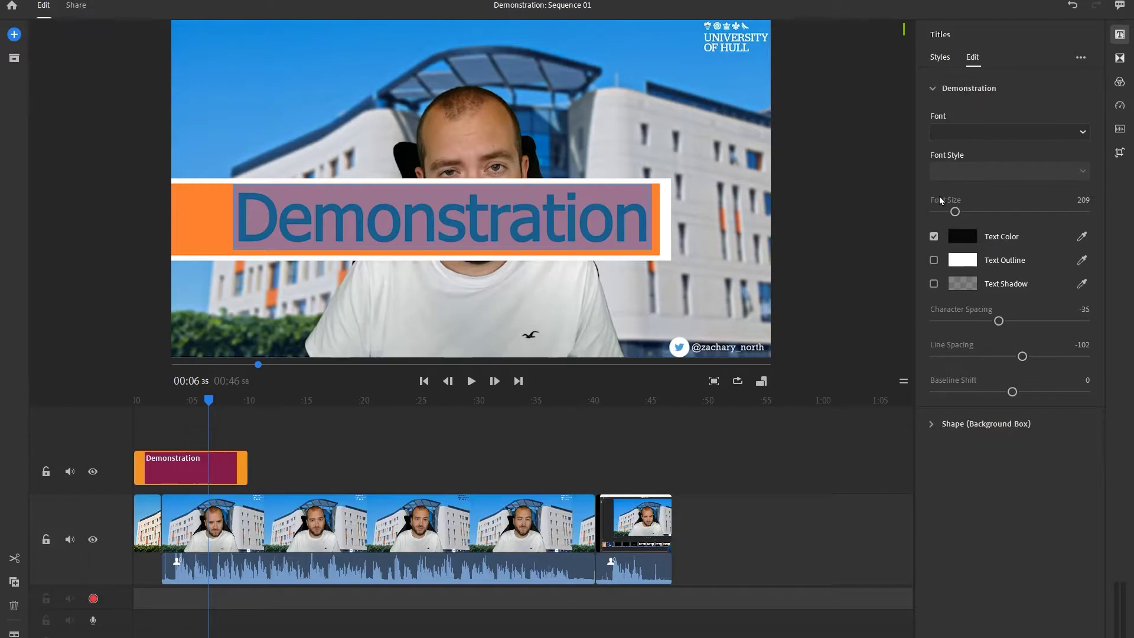
click(933, 89)
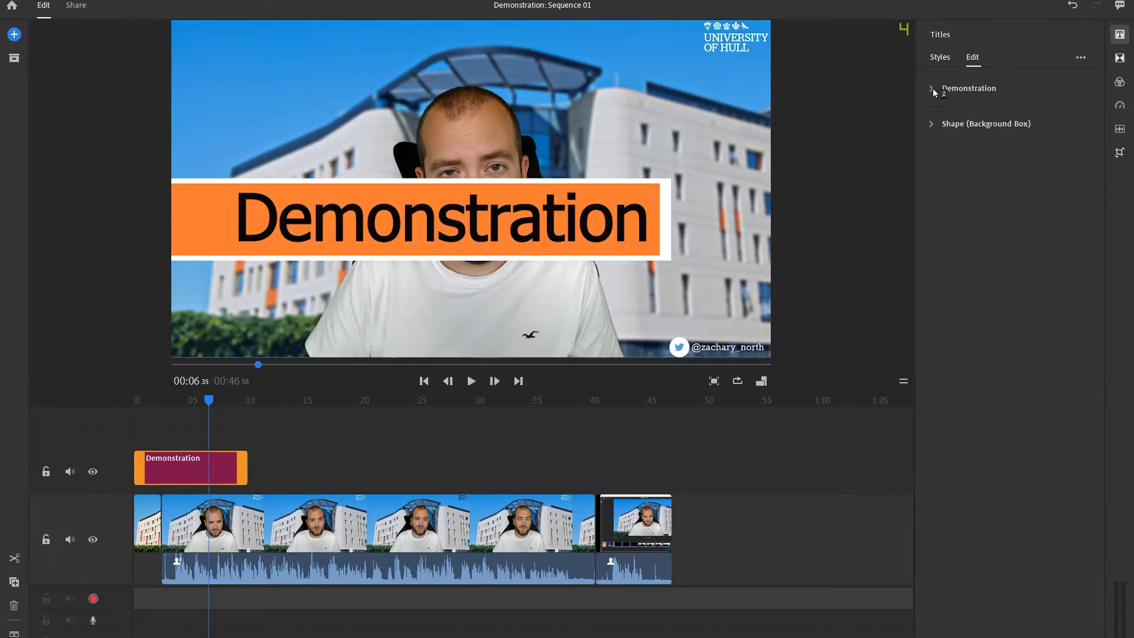
Make the title's background box light grey (#C6BFBA) and turn its outline off and back on
click(931, 129)
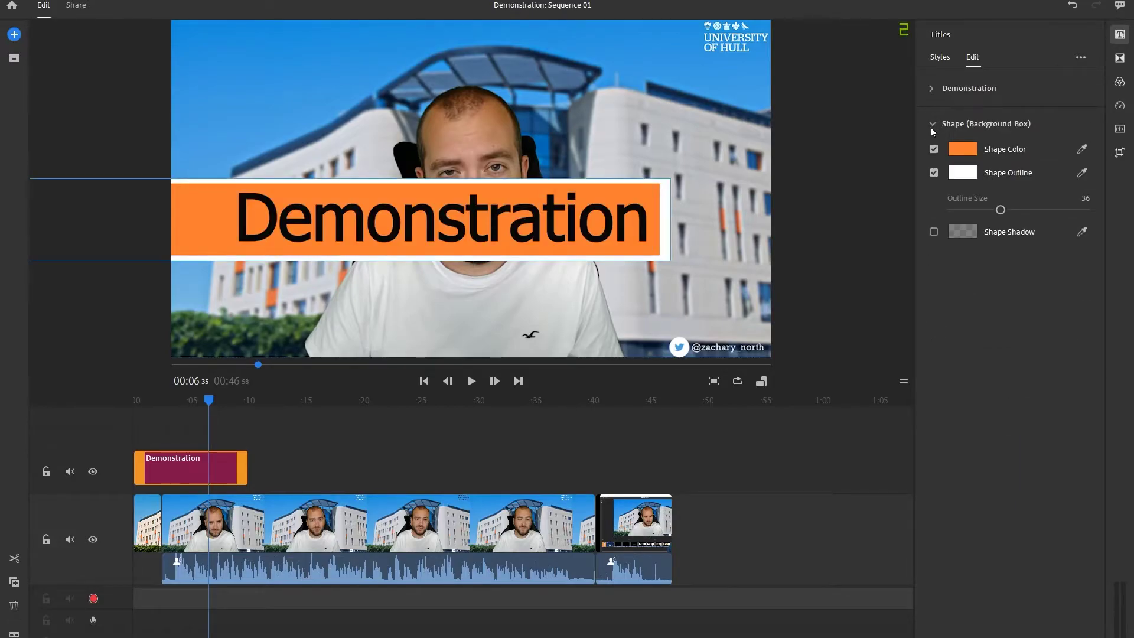
click(973, 148)
click(24, 118)
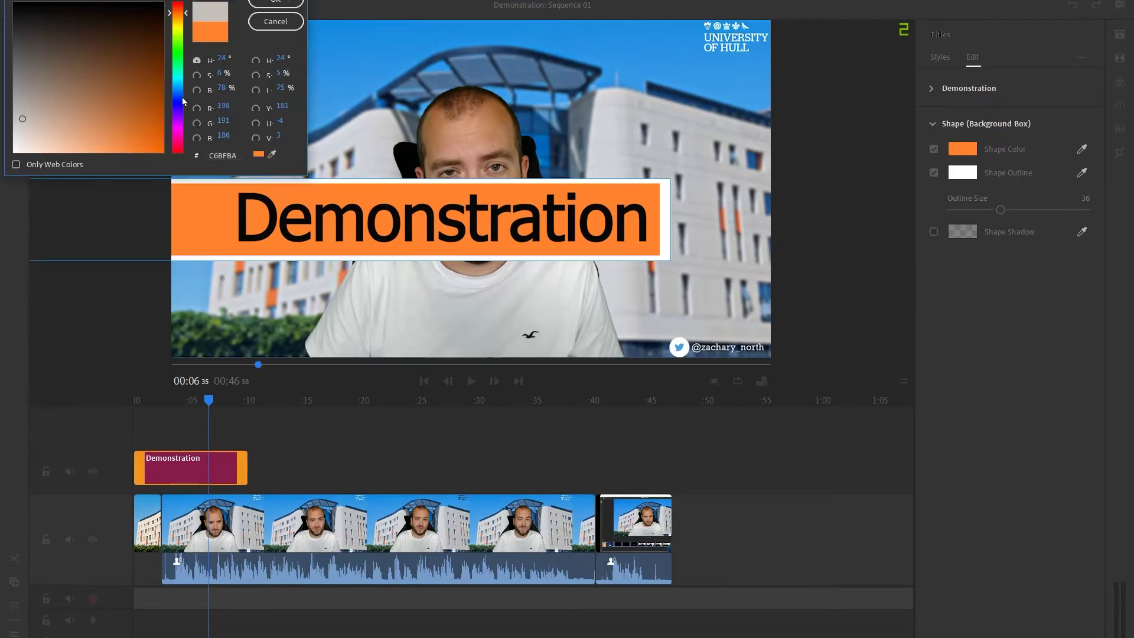
click(285, 5)
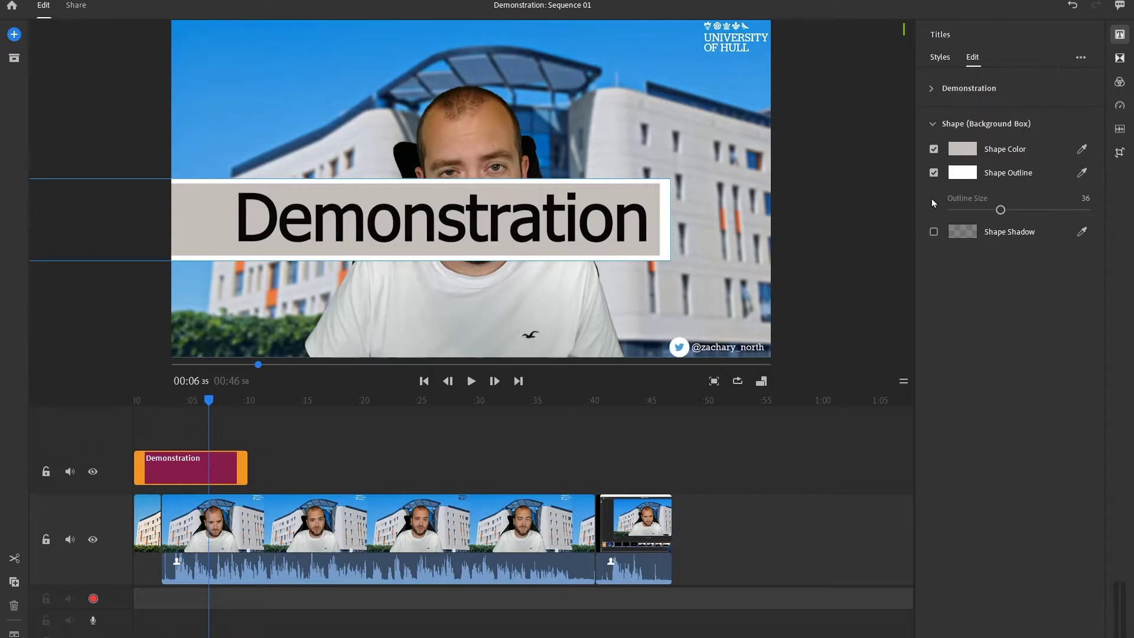
click(936, 172)
click(935, 171)
Move the Demonstration title lower in the frame and play the opening to check it
click(854, 205)
click(469, 201)
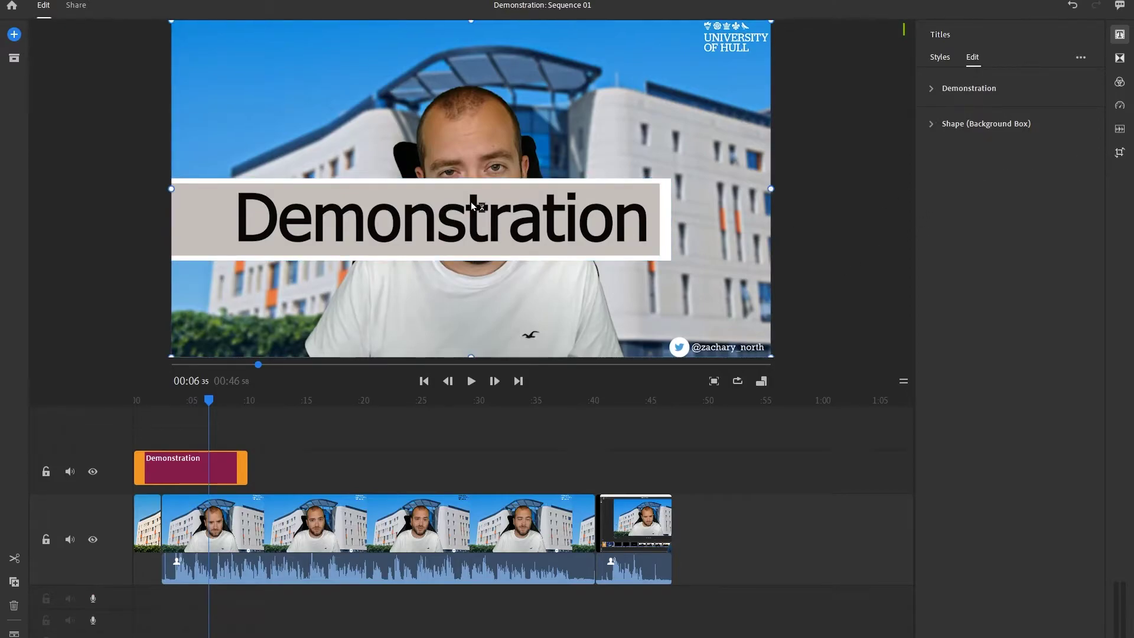
drag(446, 197, 444, 285)
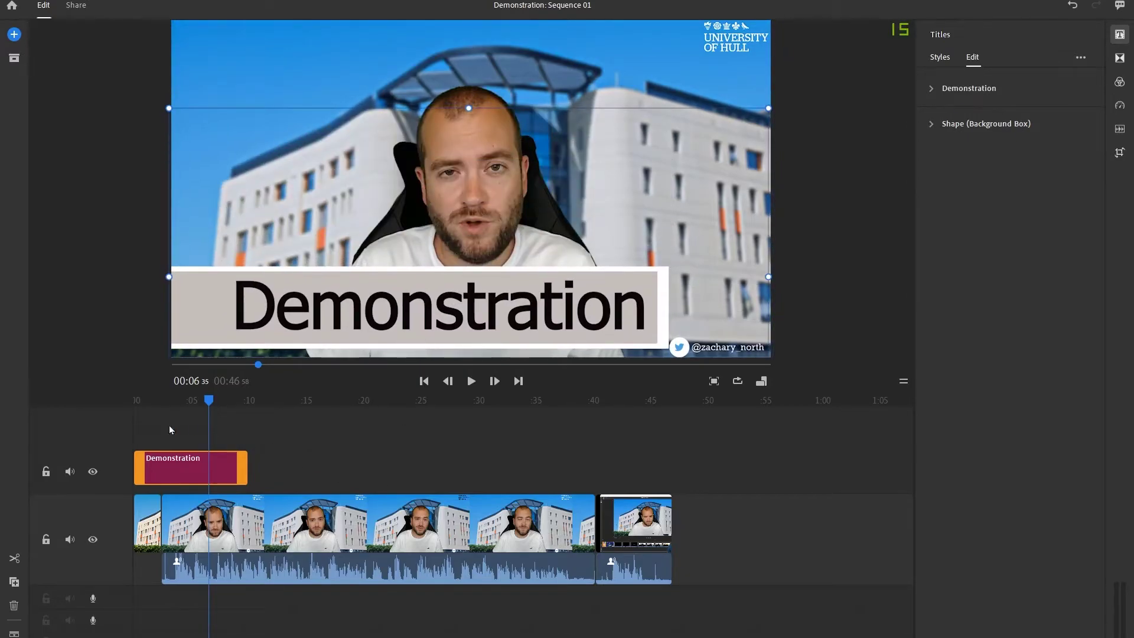
click(420, 382)
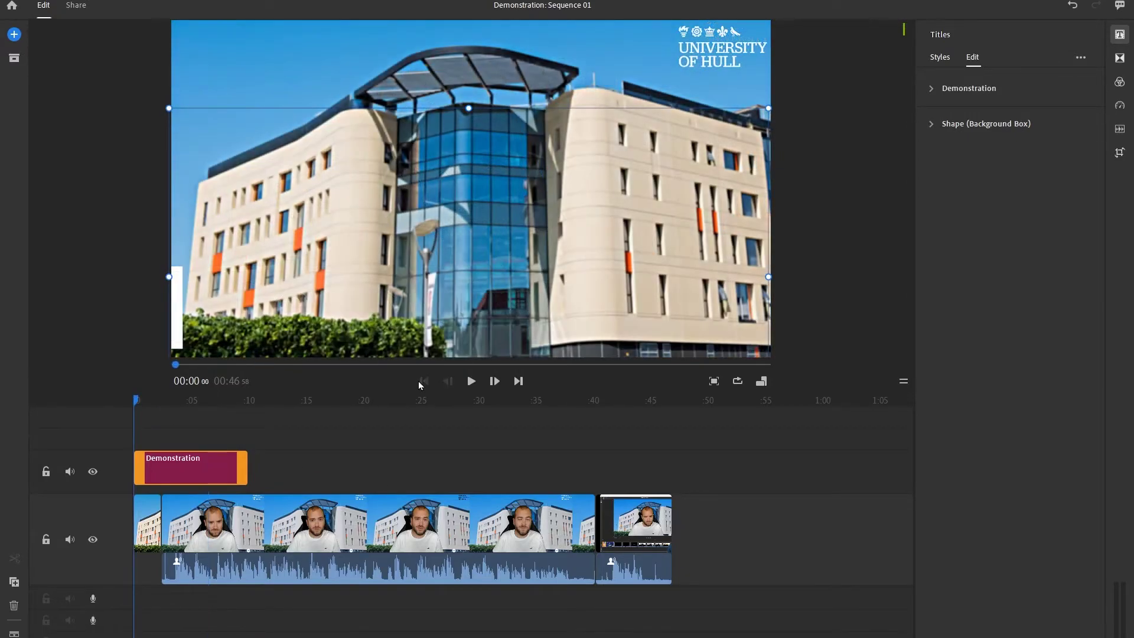
click(470, 381)
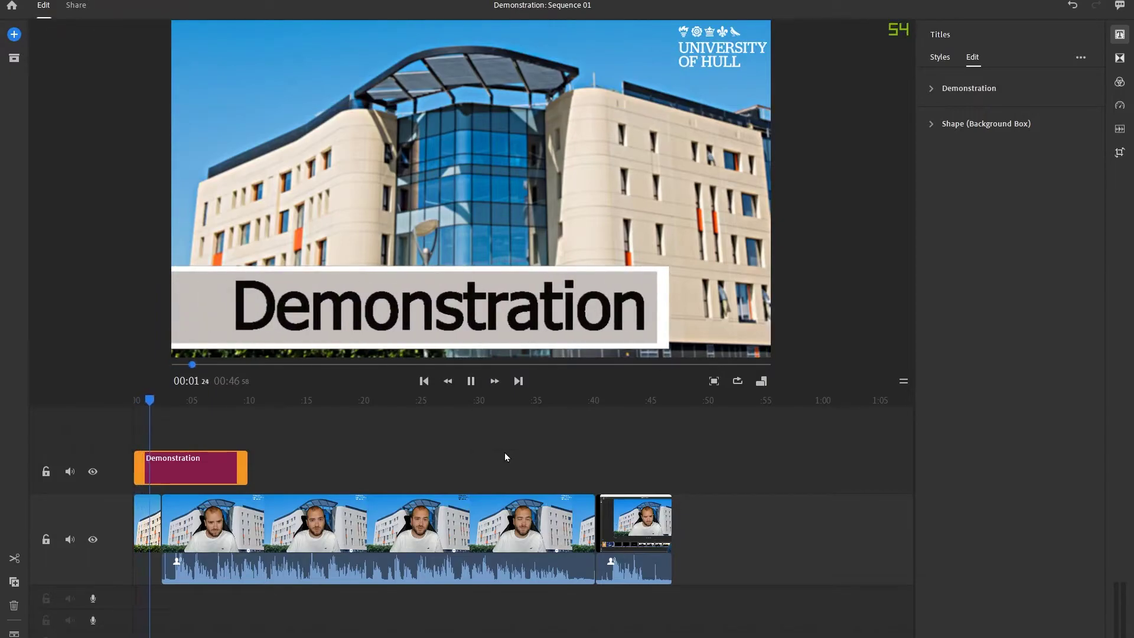
click(471, 381)
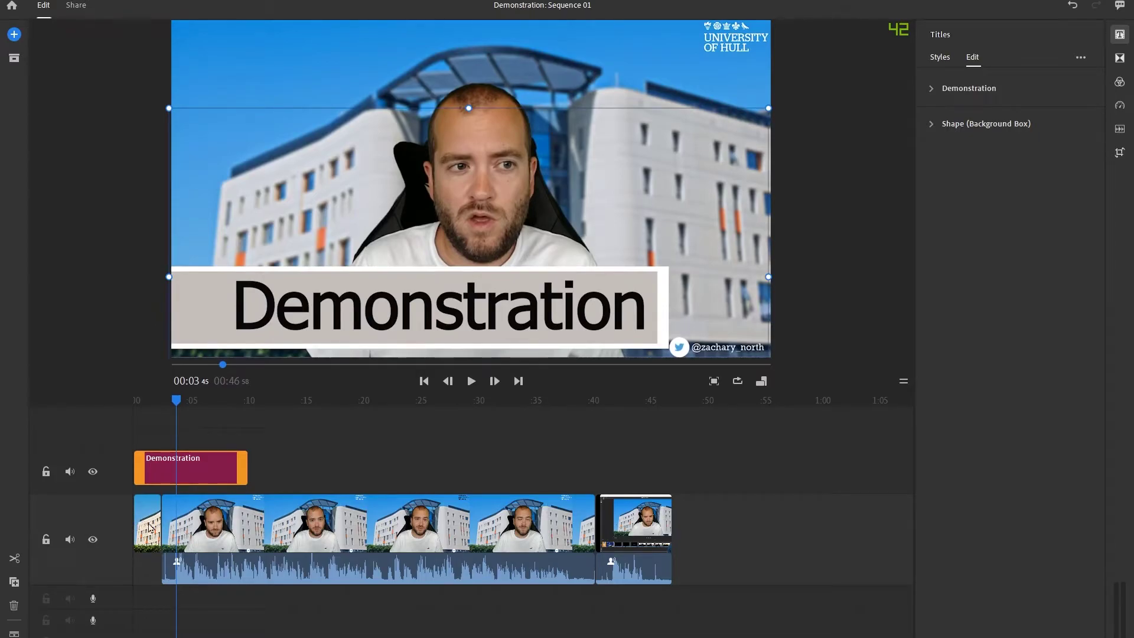
Extend the opening building image to about 10 seconds, preview it, and select the title clip
drag(164, 520, 242, 518)
click(260, 522)
click(135, 417)
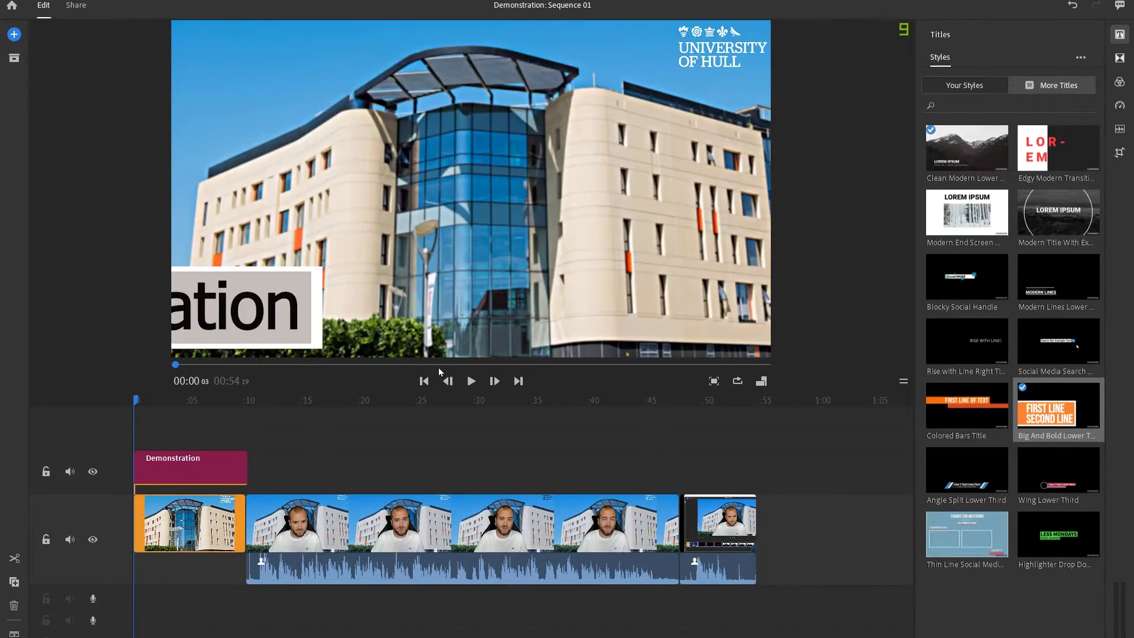
click(471, 380)
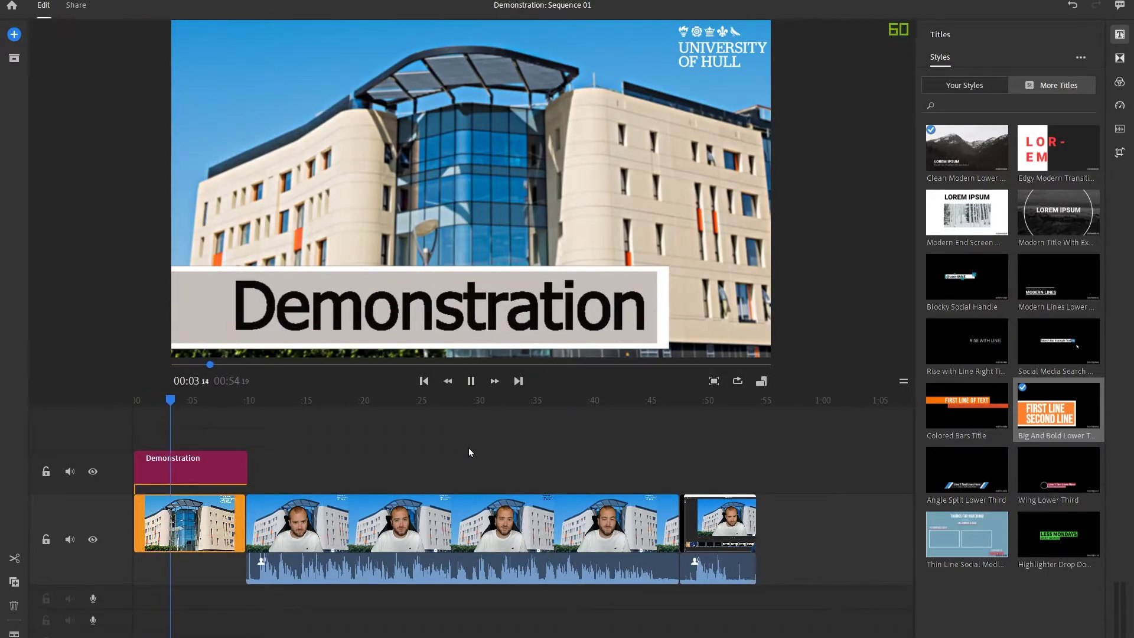
click(470, 381)
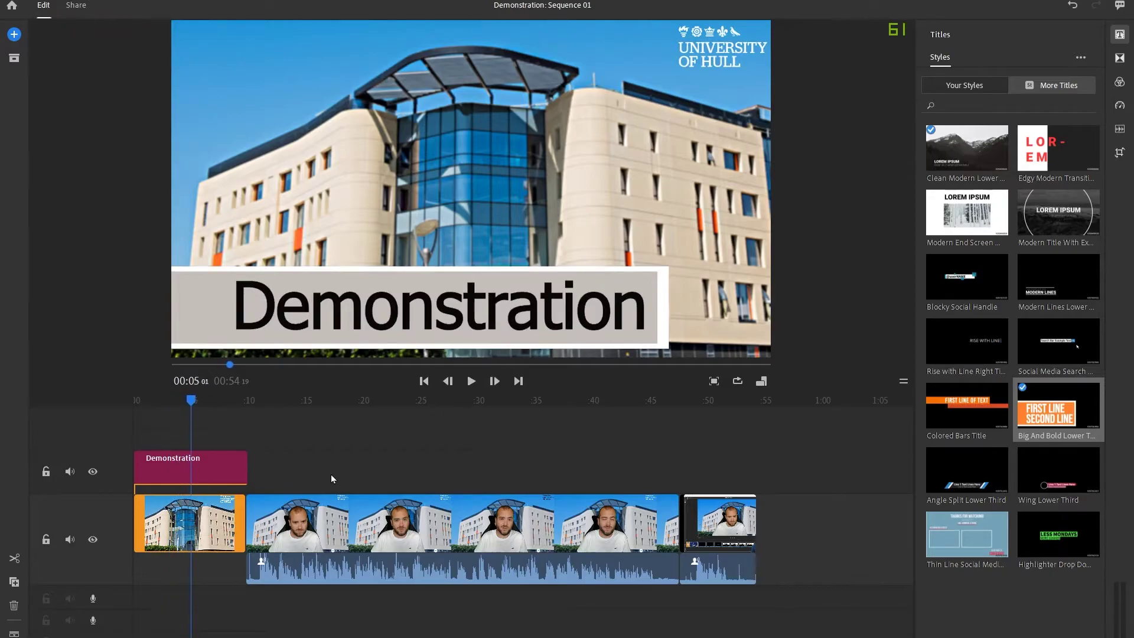
click(244, 467)
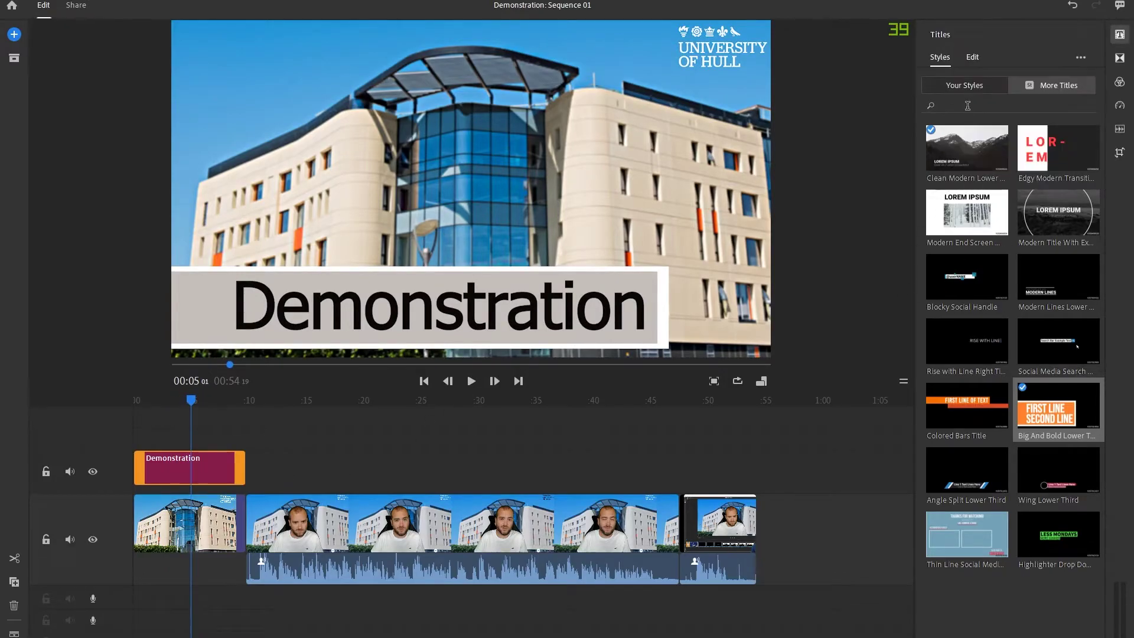
Under Your Styles, star Demonstration from the Recent list, then filter the list to Favorites
click(970, 87)
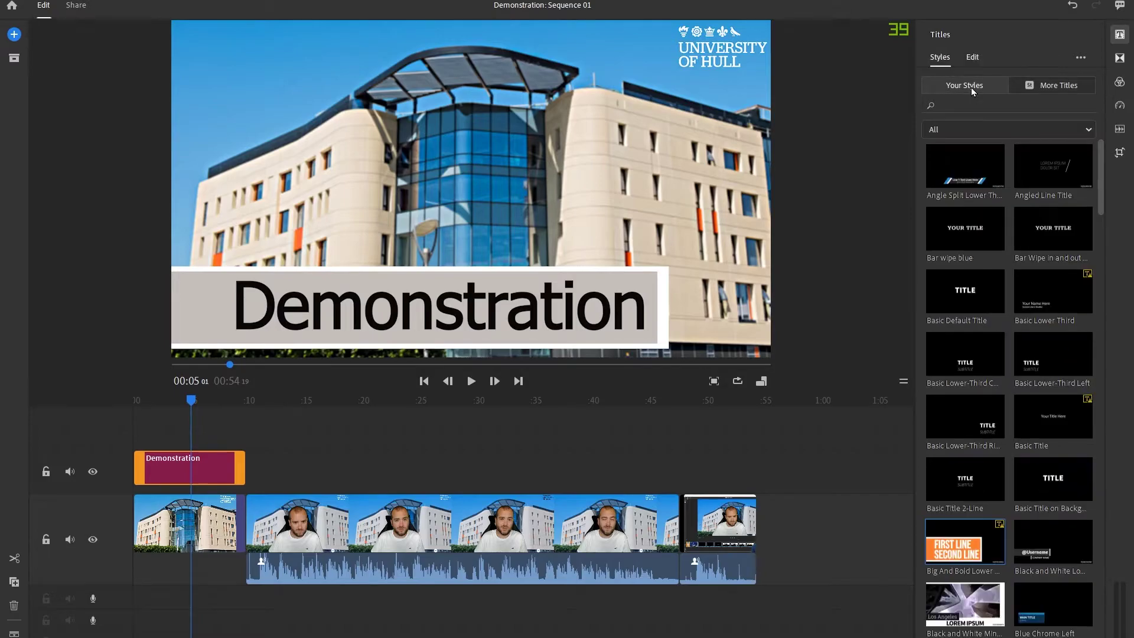
click(981, 127)
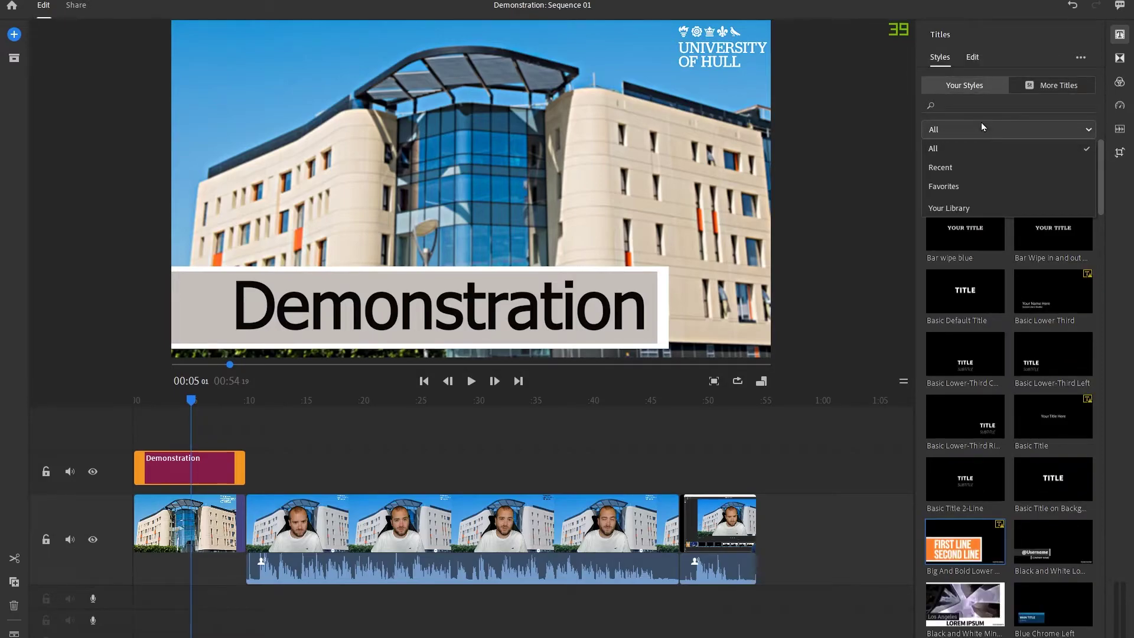
click(954, 168)
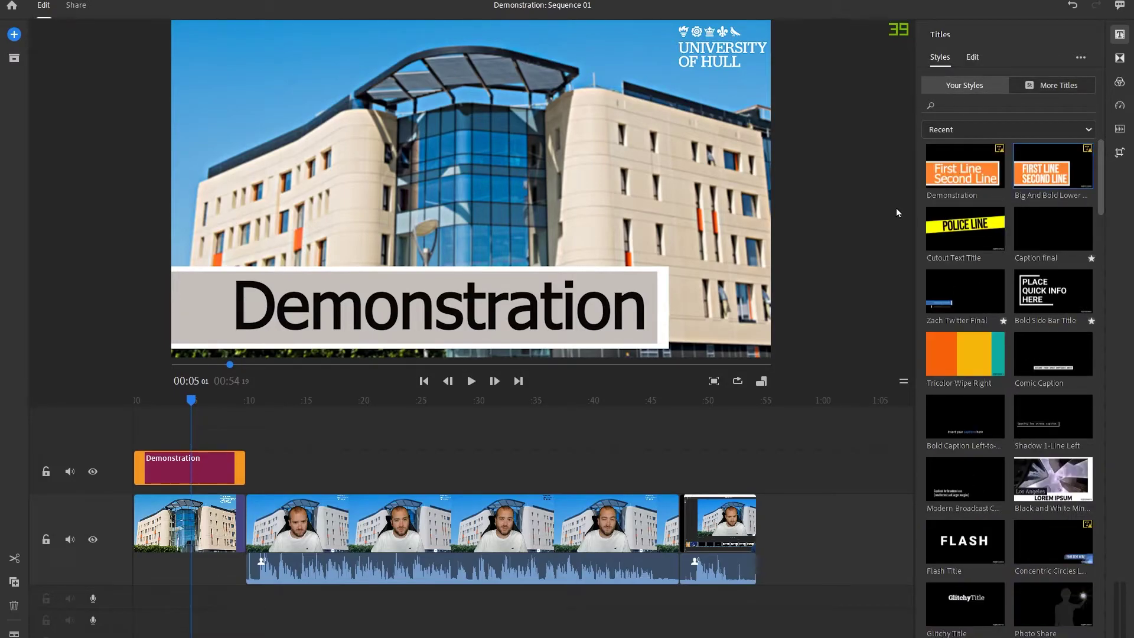
click(1003, 196)
click(962, 131)
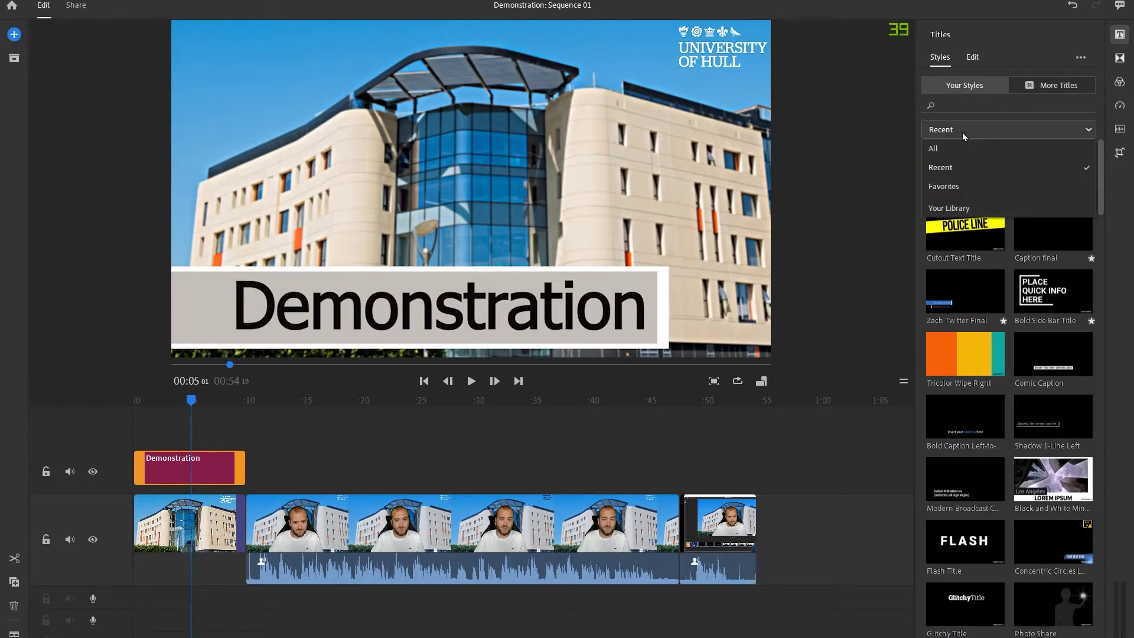
click(952, 187)
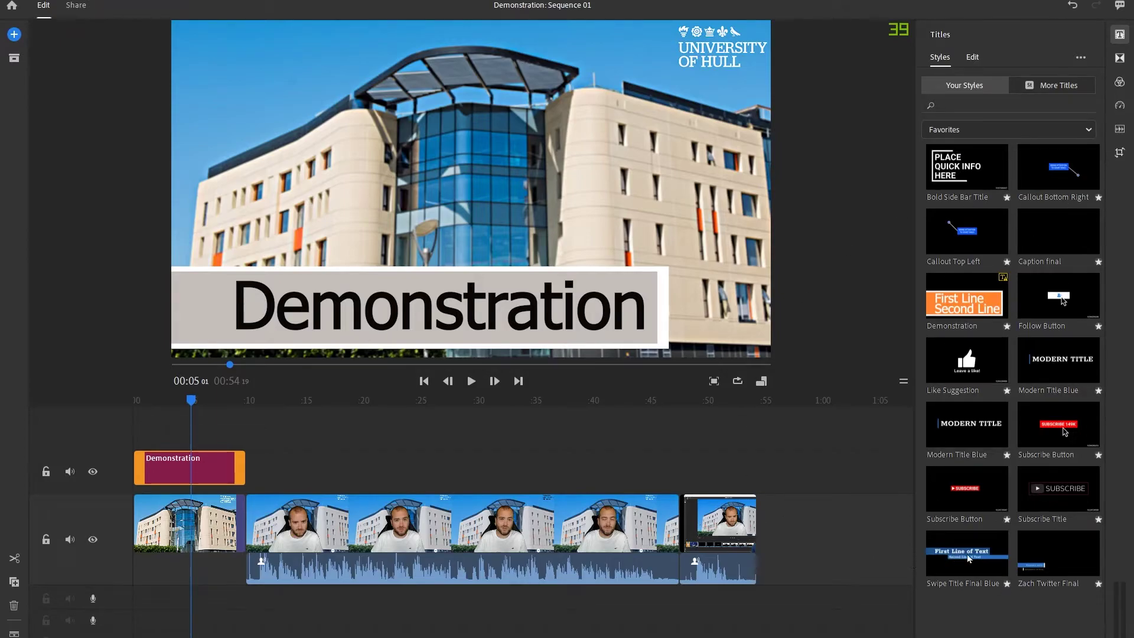
Place the Swipe Title Final Blue title at the sequence start and preview it with the Demonstration track hidden
drag(966, 554, 135, 443)
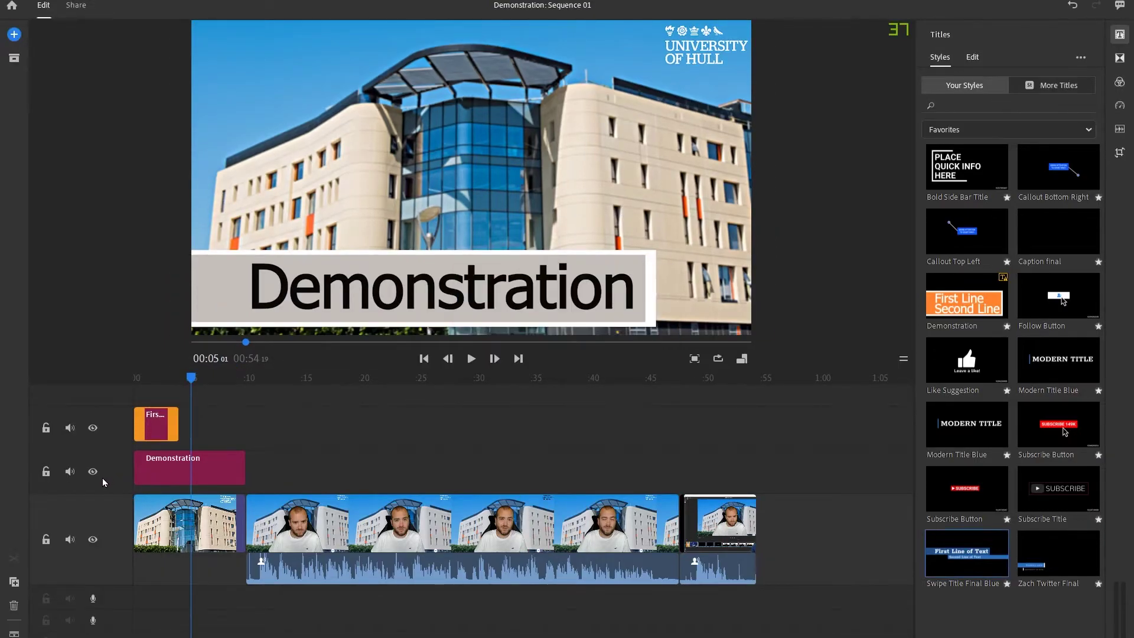
click(93, 471)
click(136, 397)
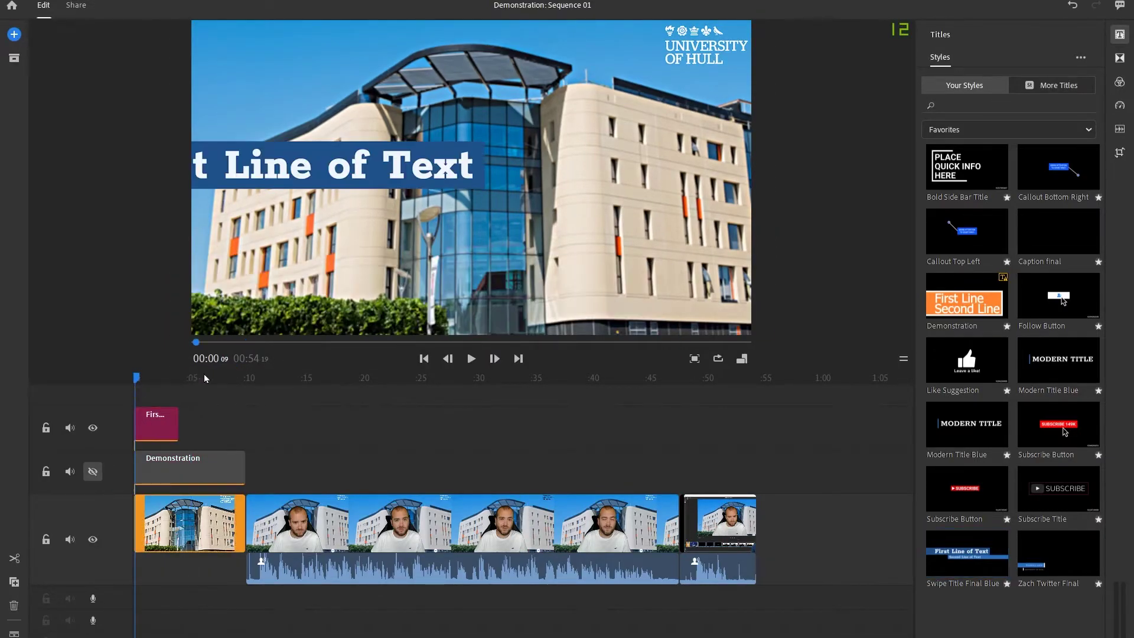
click(479, 360)
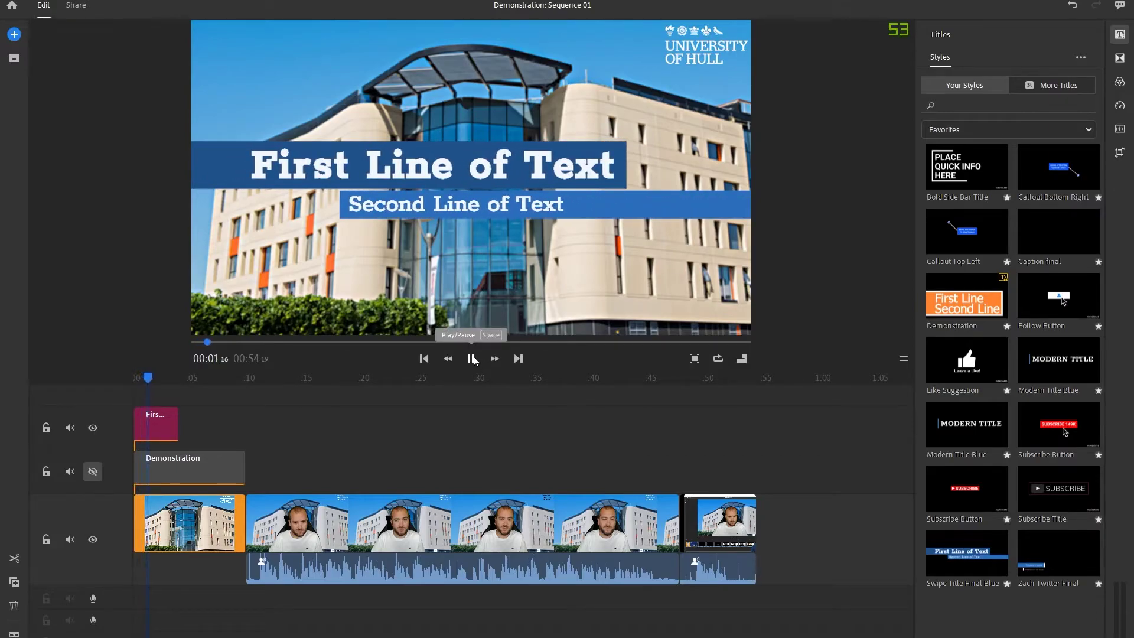
click(473, 359)
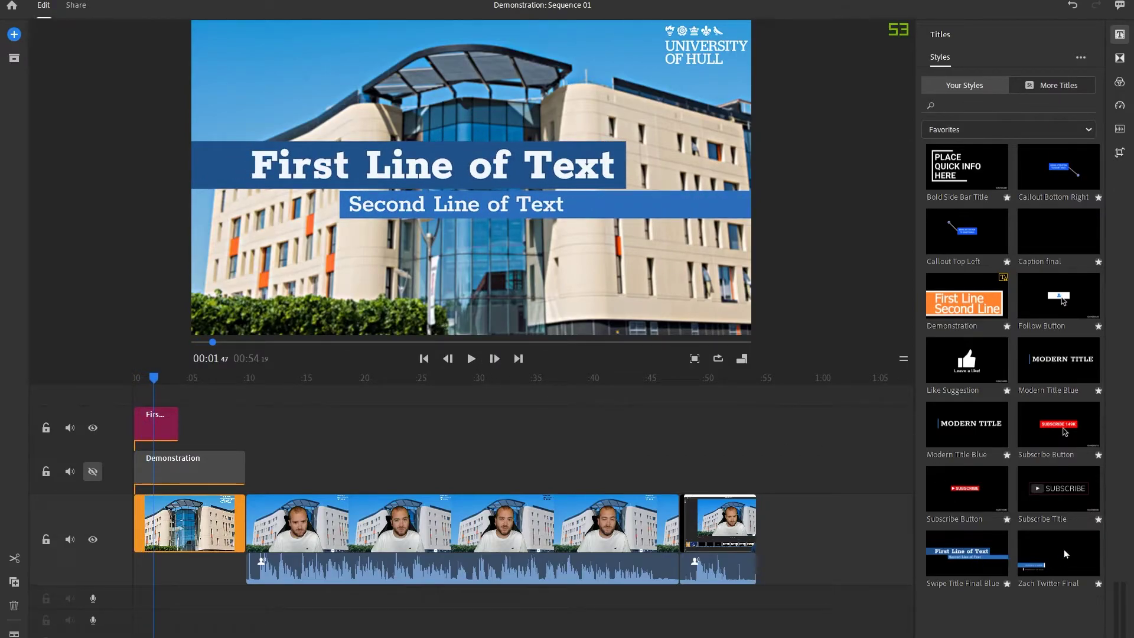
Add Zach Twitter Final around 14 seconds, preview it, then add Caption final around 26 seconds
drag(1064, 549, 297, 475)
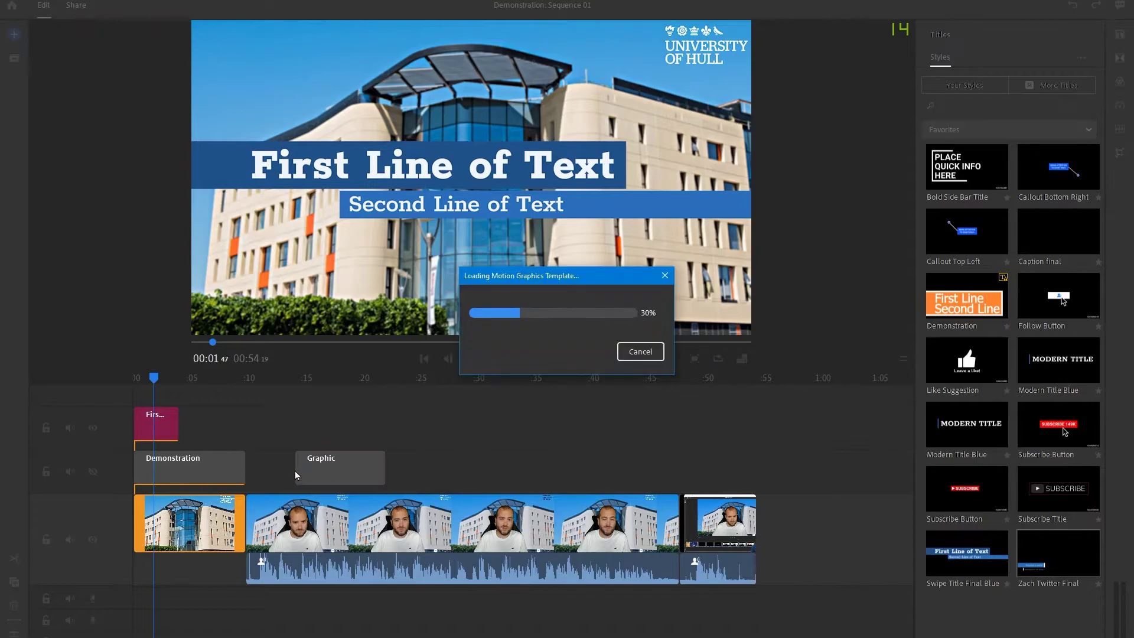
click(299, 523)
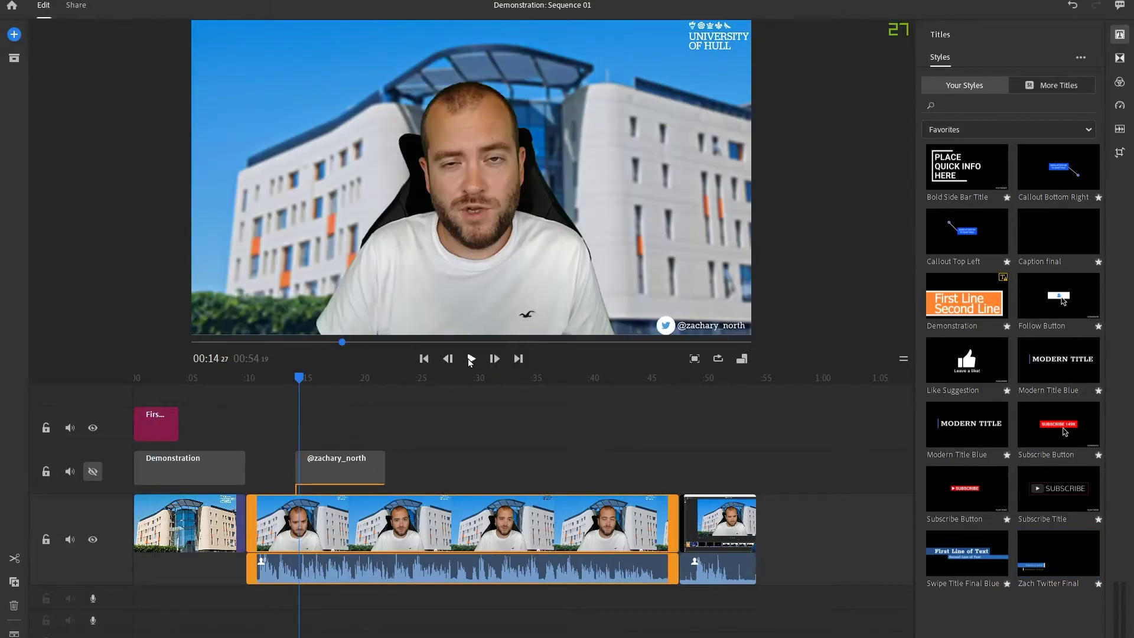
click(98, 472)
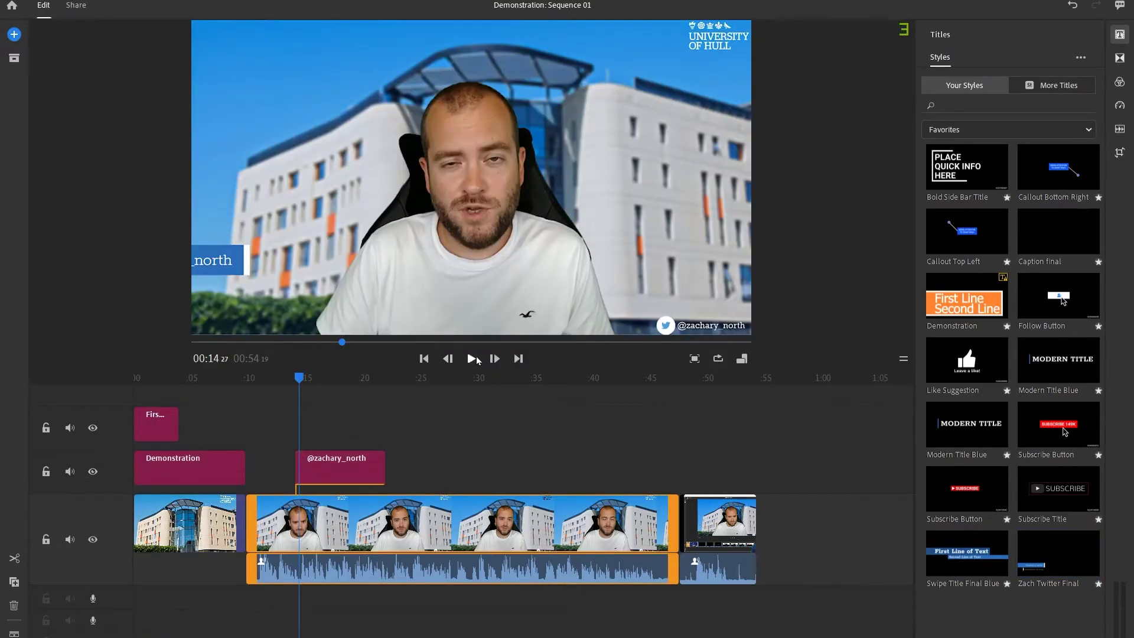
click(477, 359)
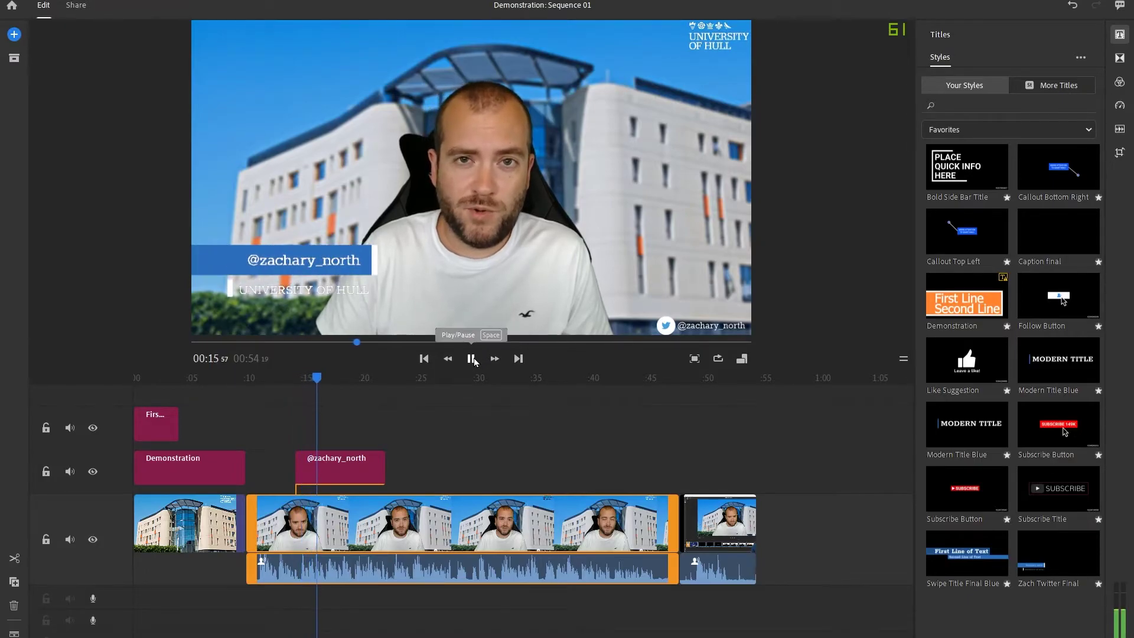
key(space)
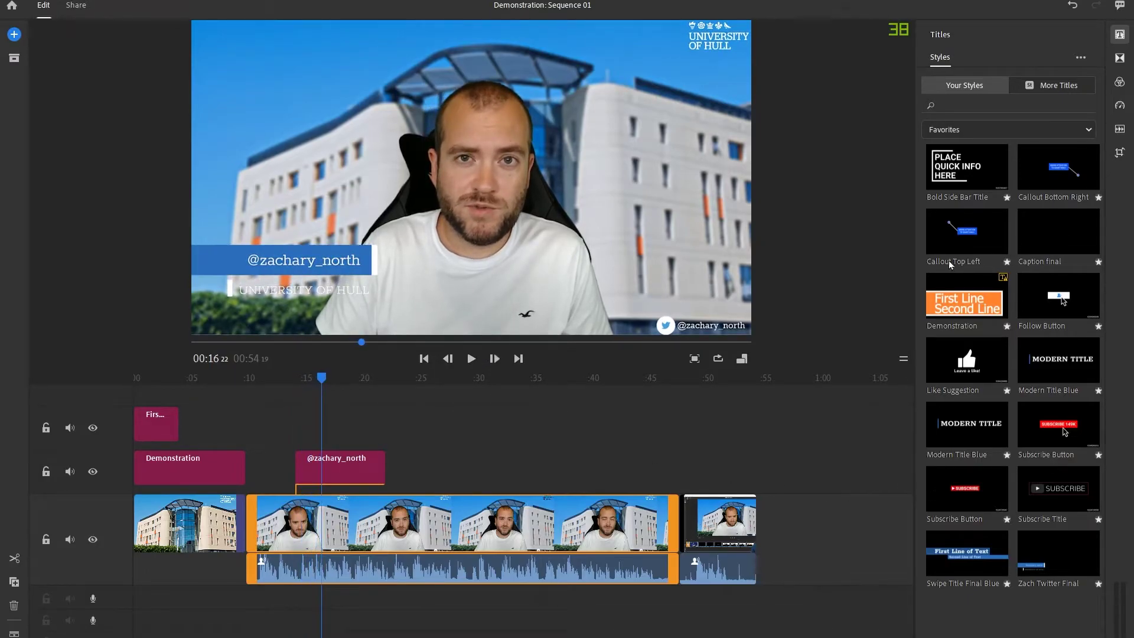
drag(910, 279, 455, 467)
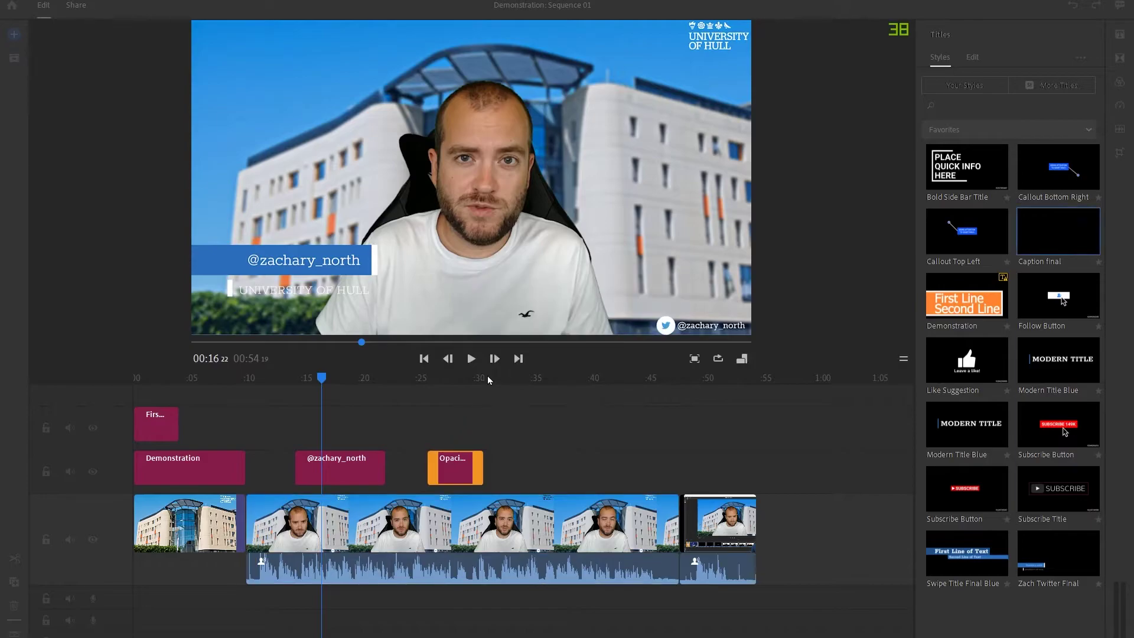
click(445, 464)
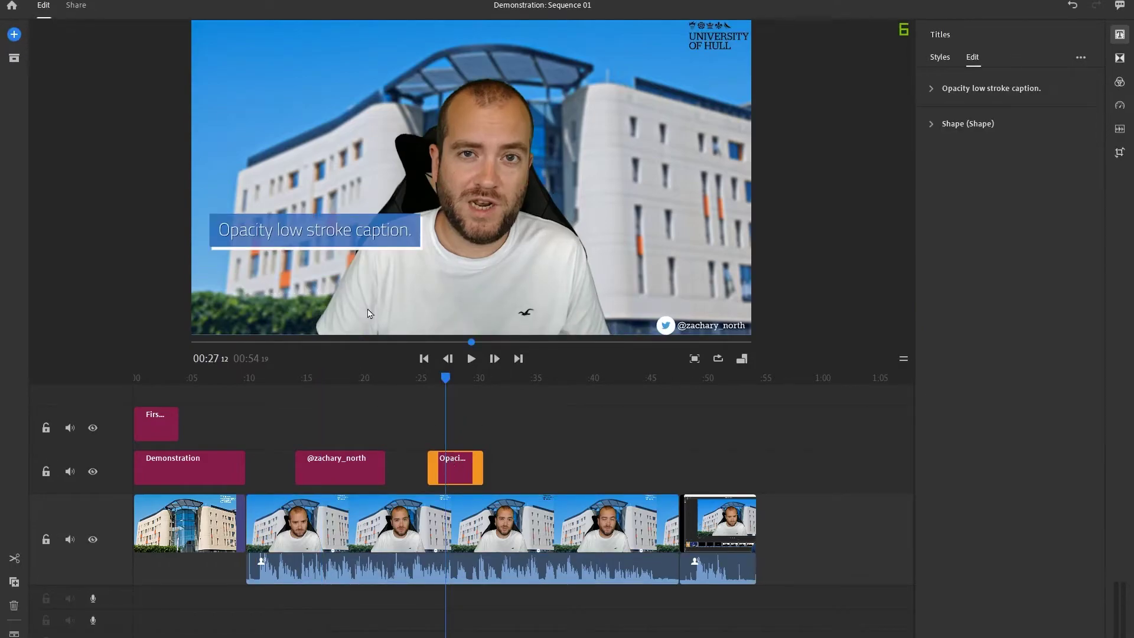
mouse_move(363, 235)
click(977, 89)
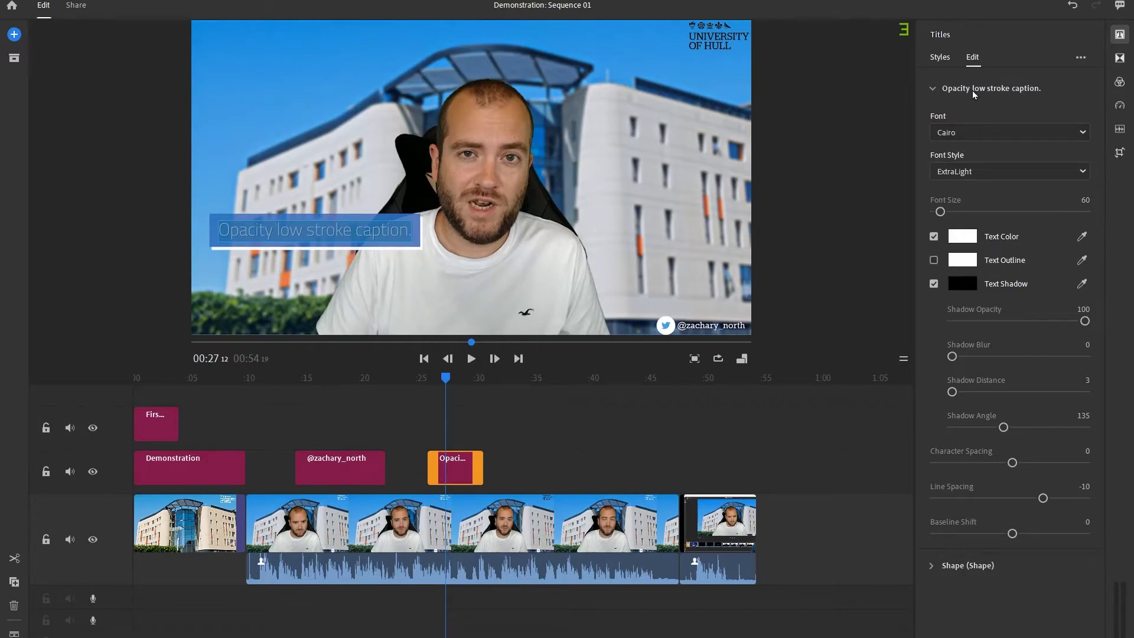
text(Make a captio)
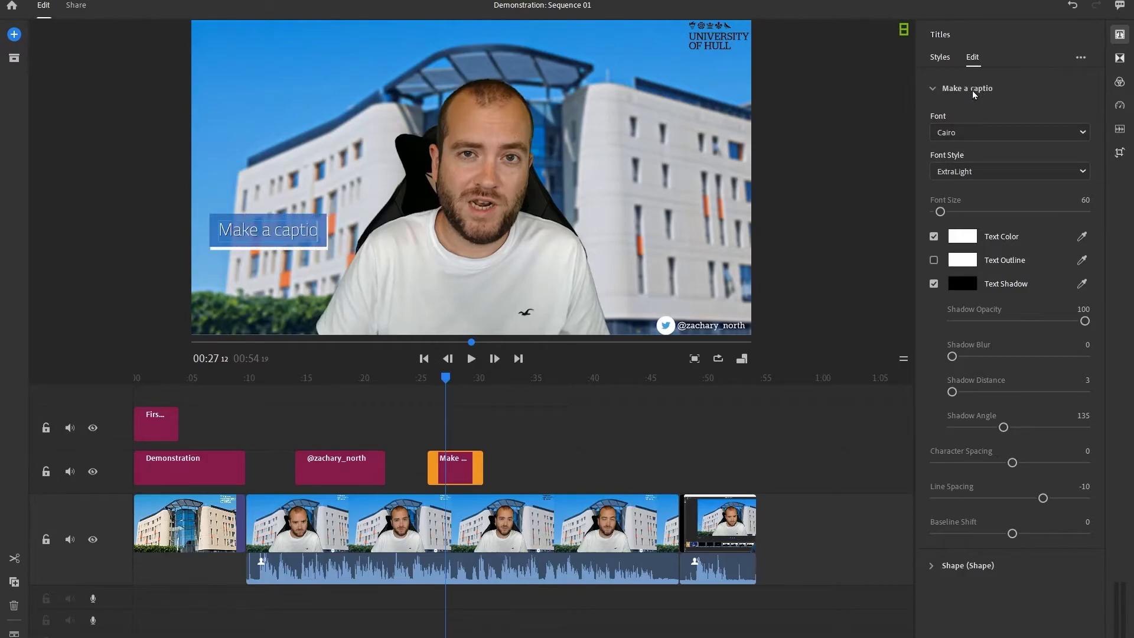
text(n)
click(577, 400)
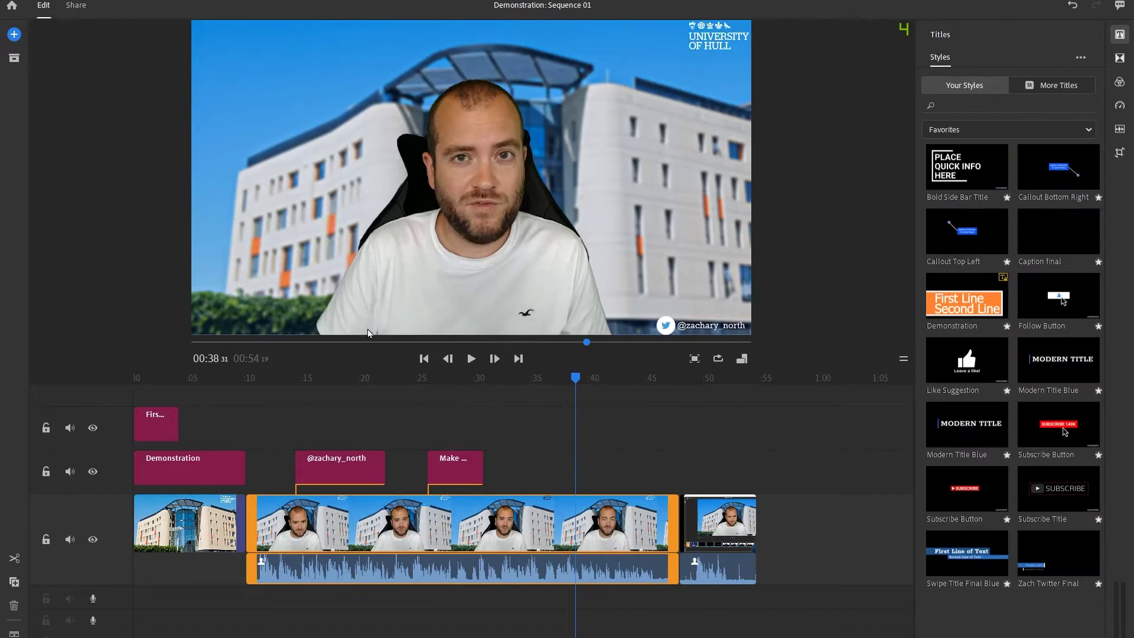
click(466, 477)
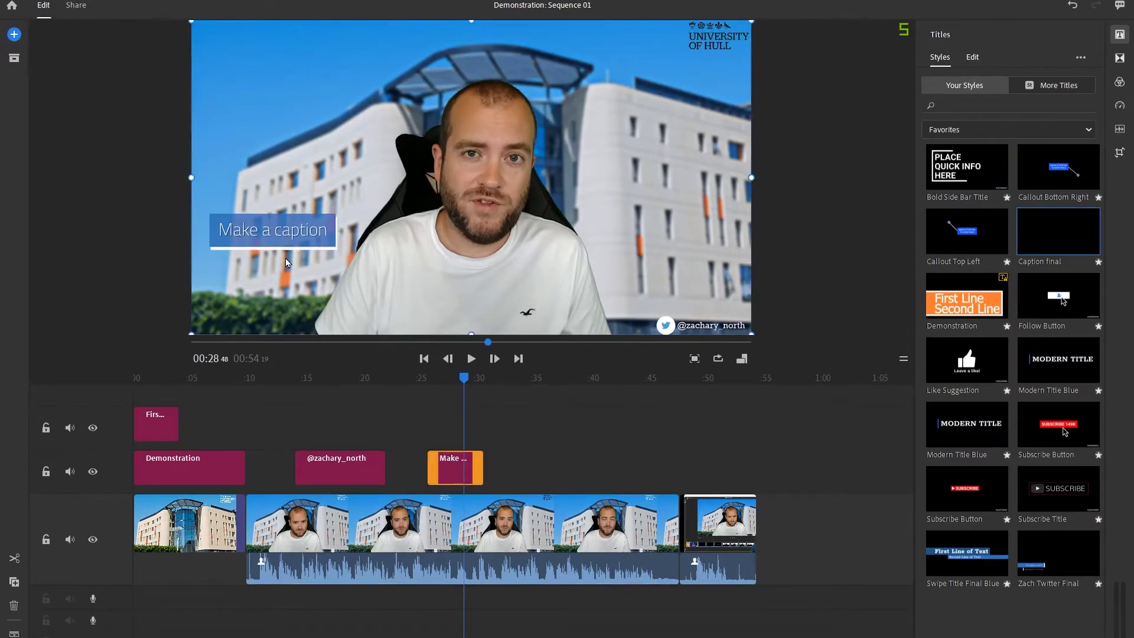
drag(288, 242, 271, 305)
click(471, 358)
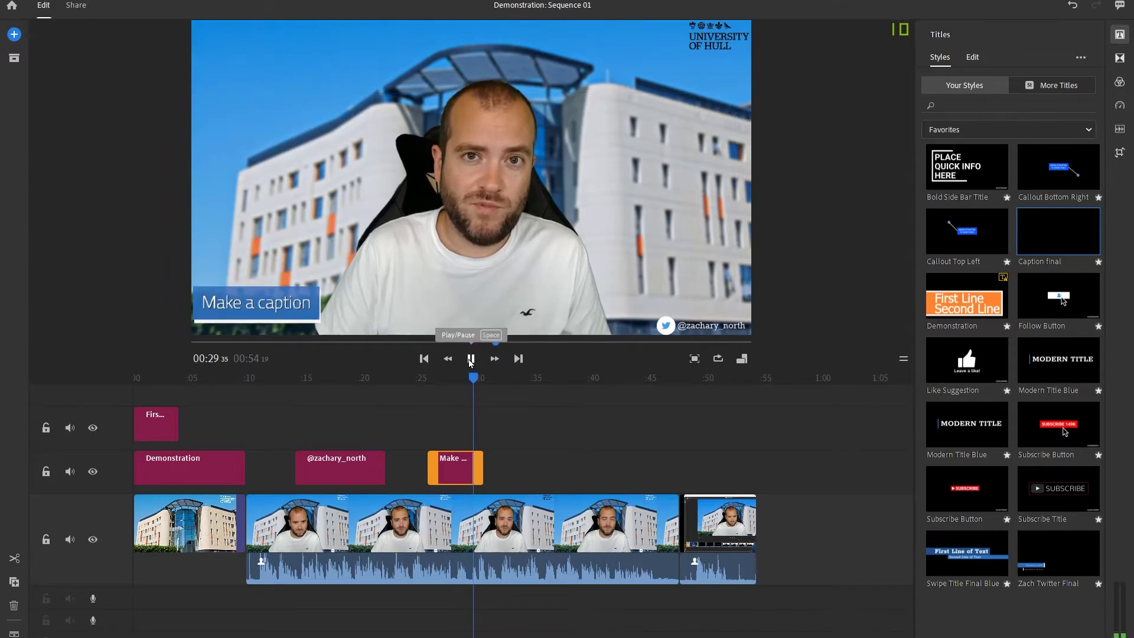
Delete the handle, Make a caption and top-track First Line title clips
click(476, 522)
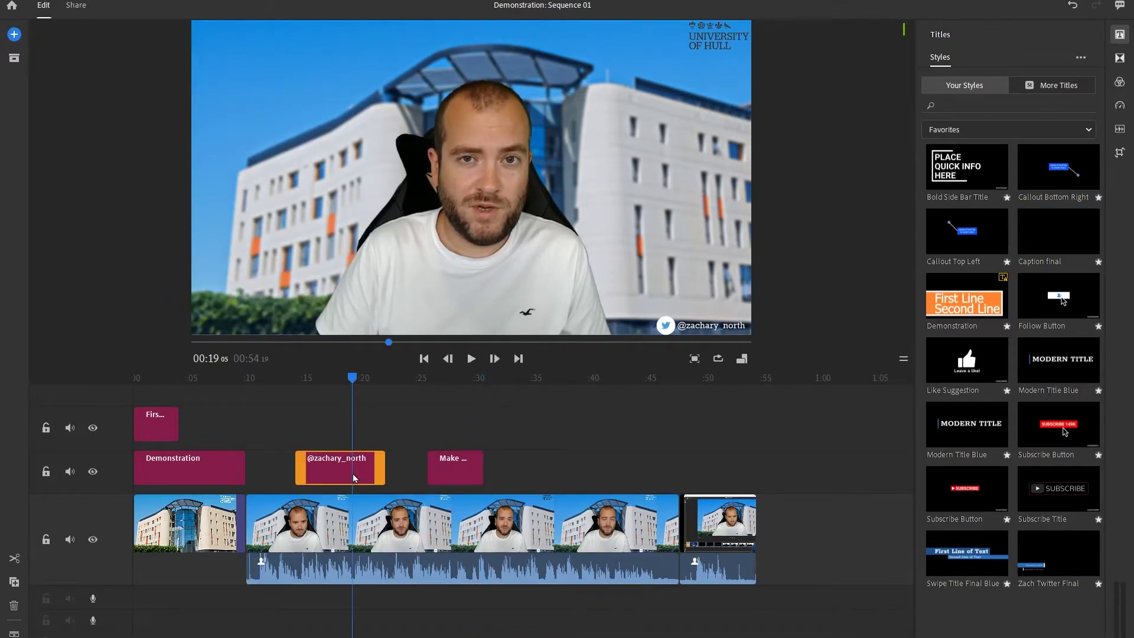
click(353, 469)
key(Delete)
click(438, 469)
key(Delete)
click(208, 477)
click(157, 424)
key(Delete)
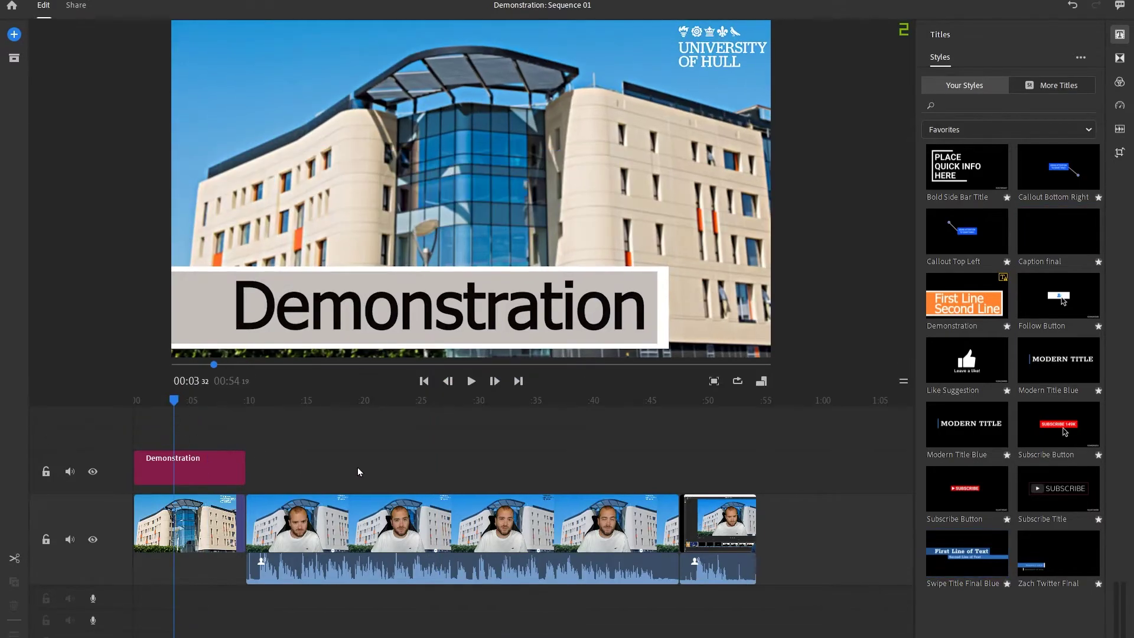
Play the intro to confirm the Demonstration title over the building image cuts to the lecture
click(222, 431)
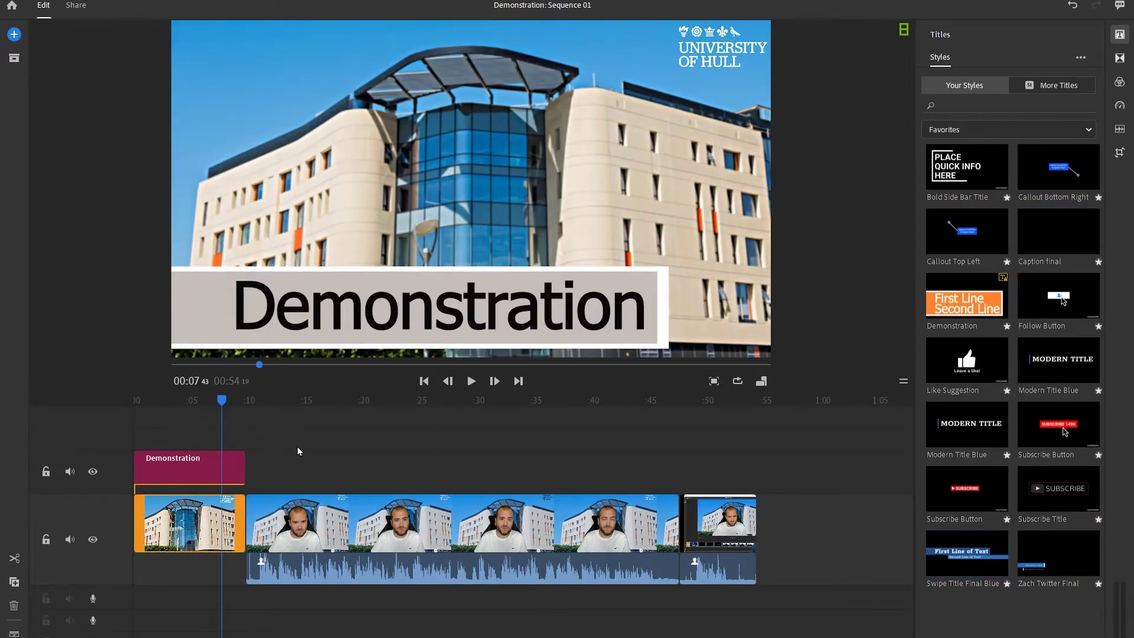
key(space)
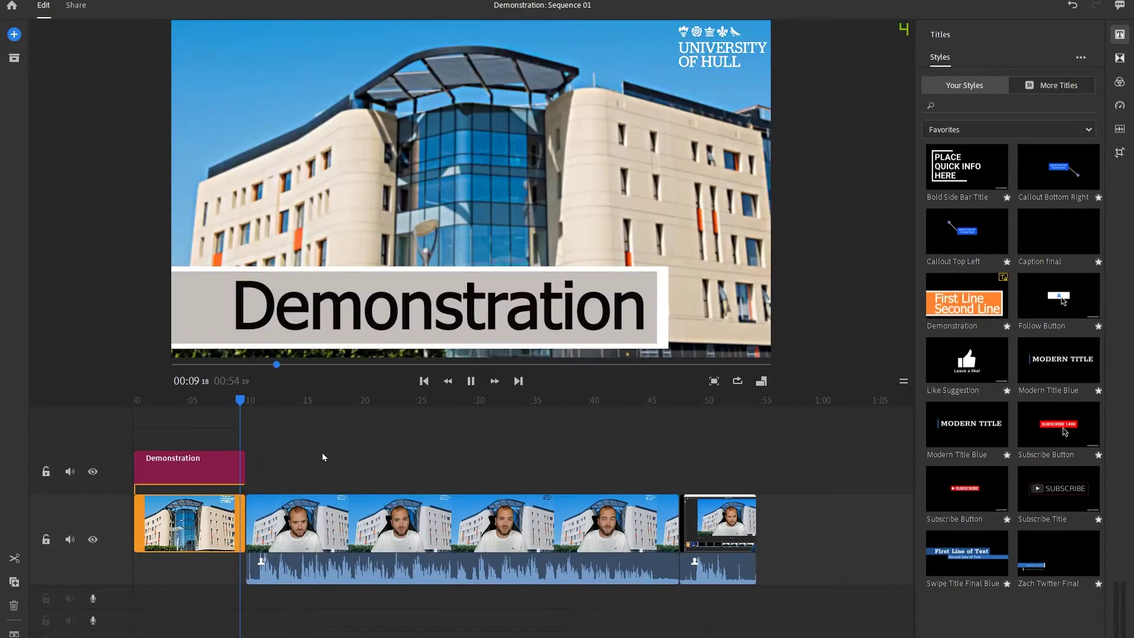
key(space)
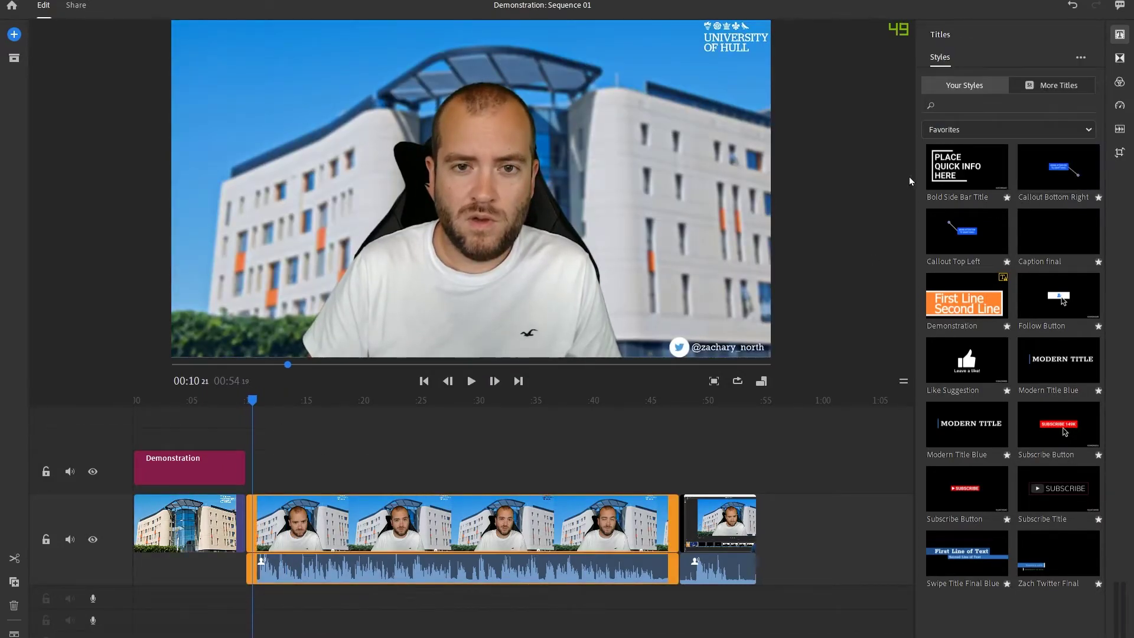
click(230, 421)
key(space)
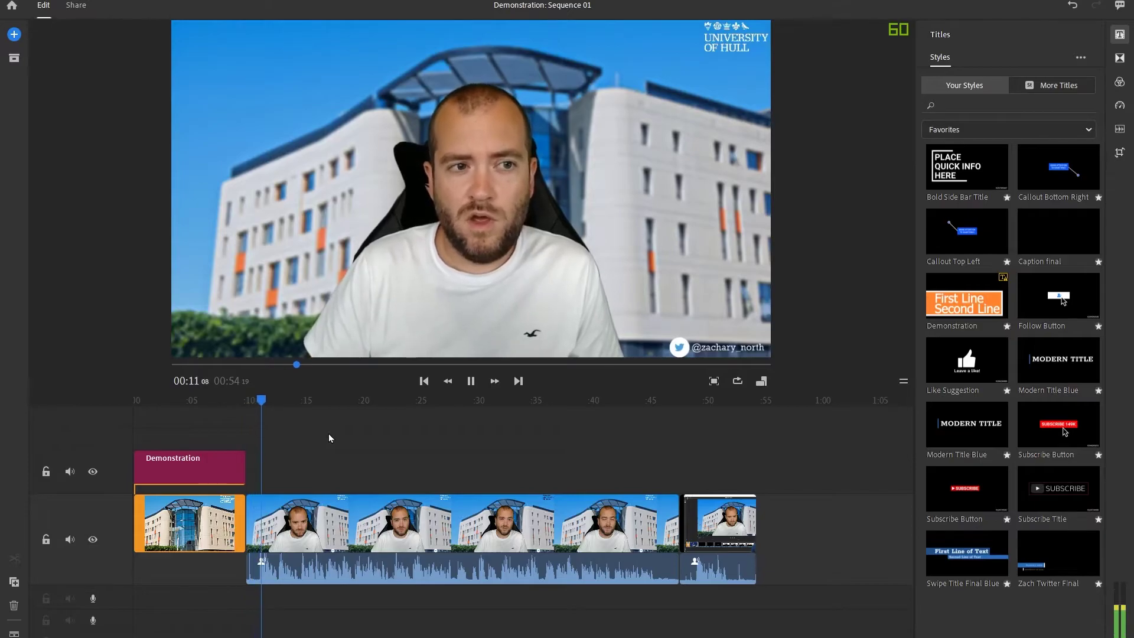
key(space)
scroll(301, 446, down, 2)
scroll(301, 446, up, 2)
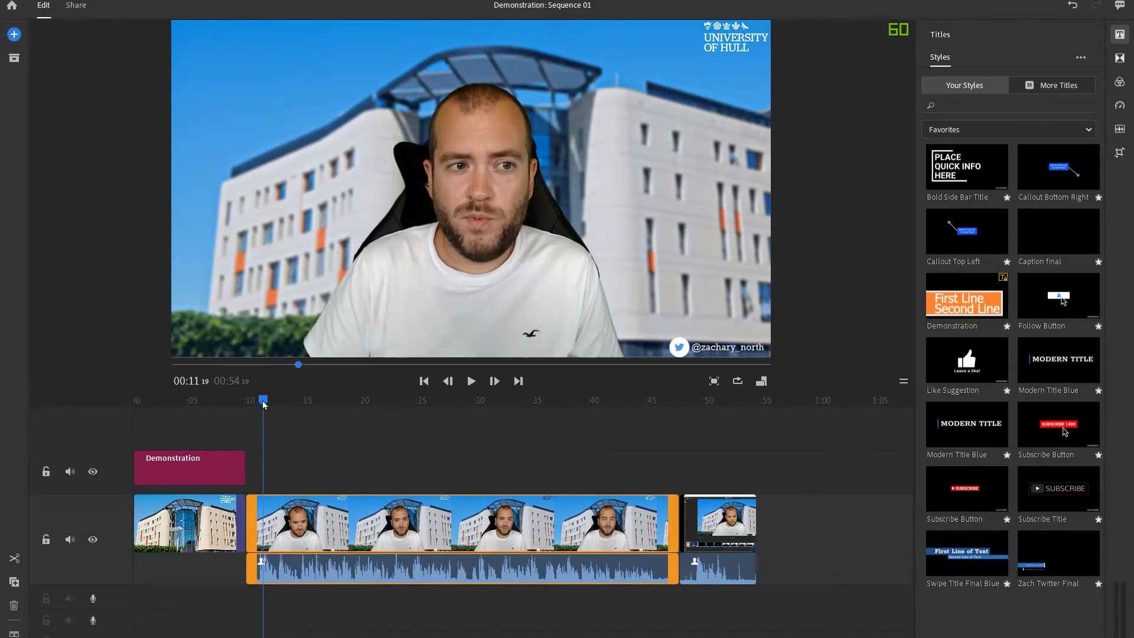
Split the lecture clip near its start, delete the short opening piece, and play to check
drag(264, 403, 262, 404)
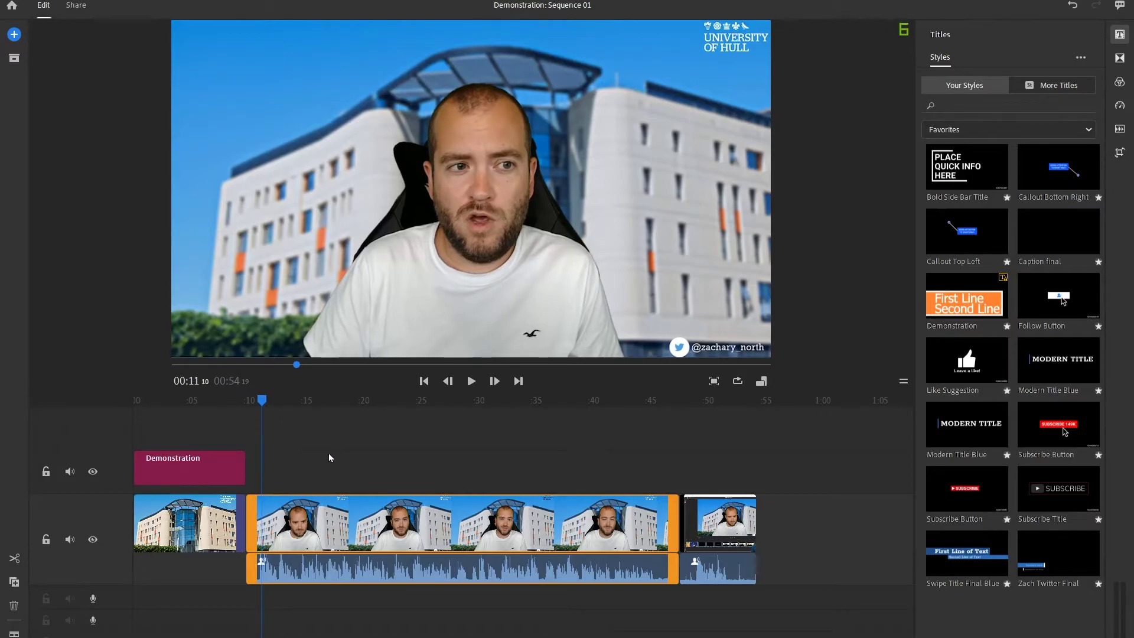
scroll(328, 454, up, 3)
scroll(329, 454, up, 1)
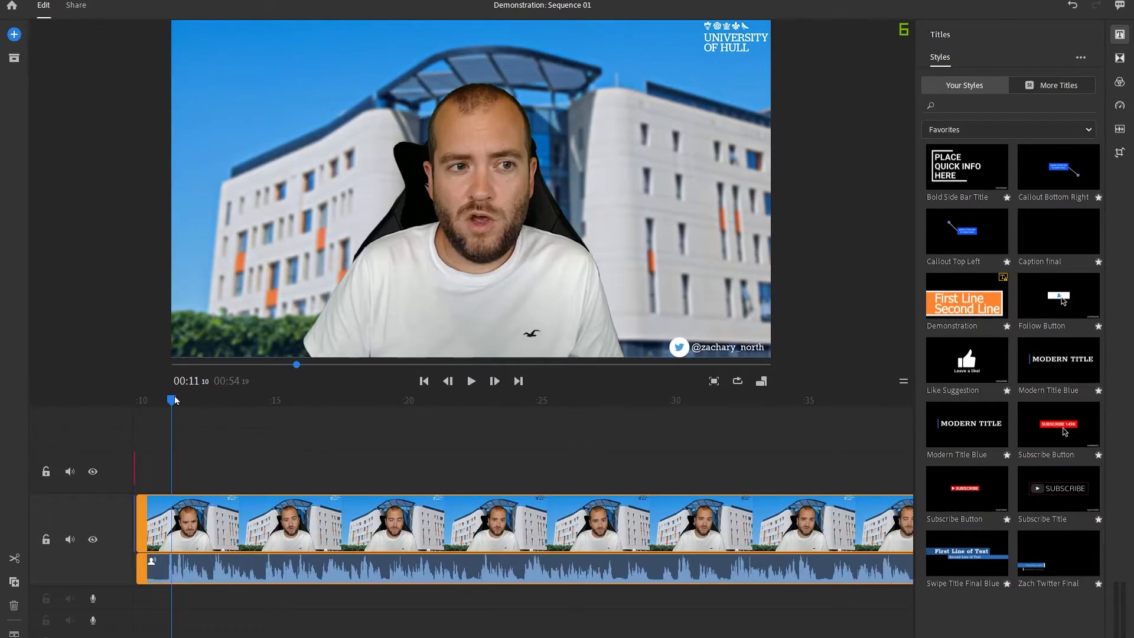
drag(172, 401, 168, 403)
key(ctrl+k)
click(153, 522)
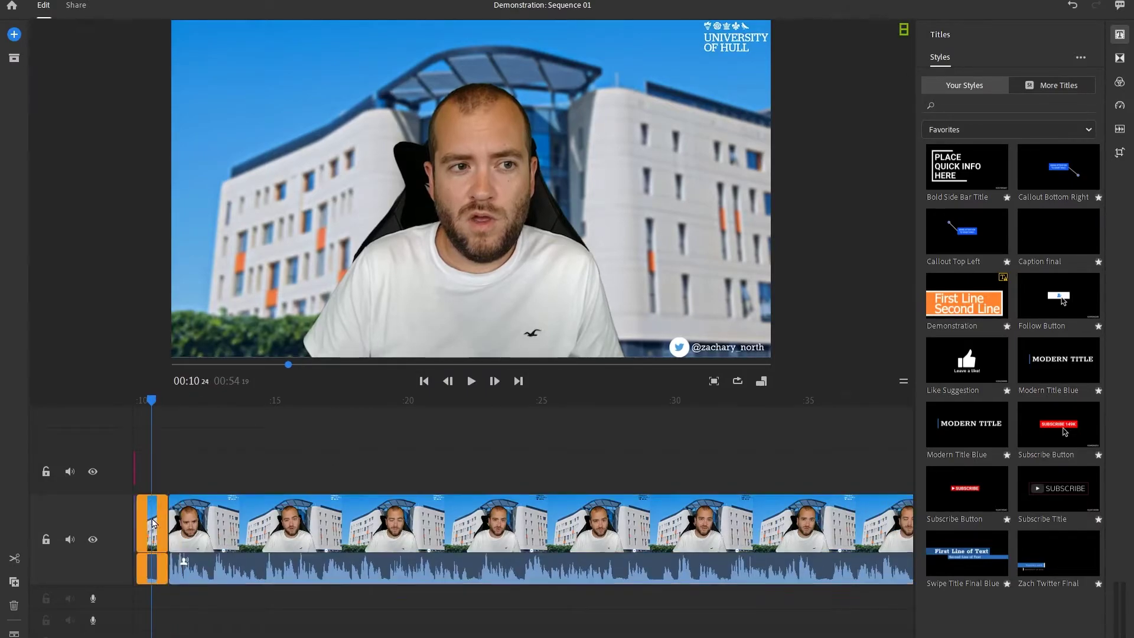
key(Delete)
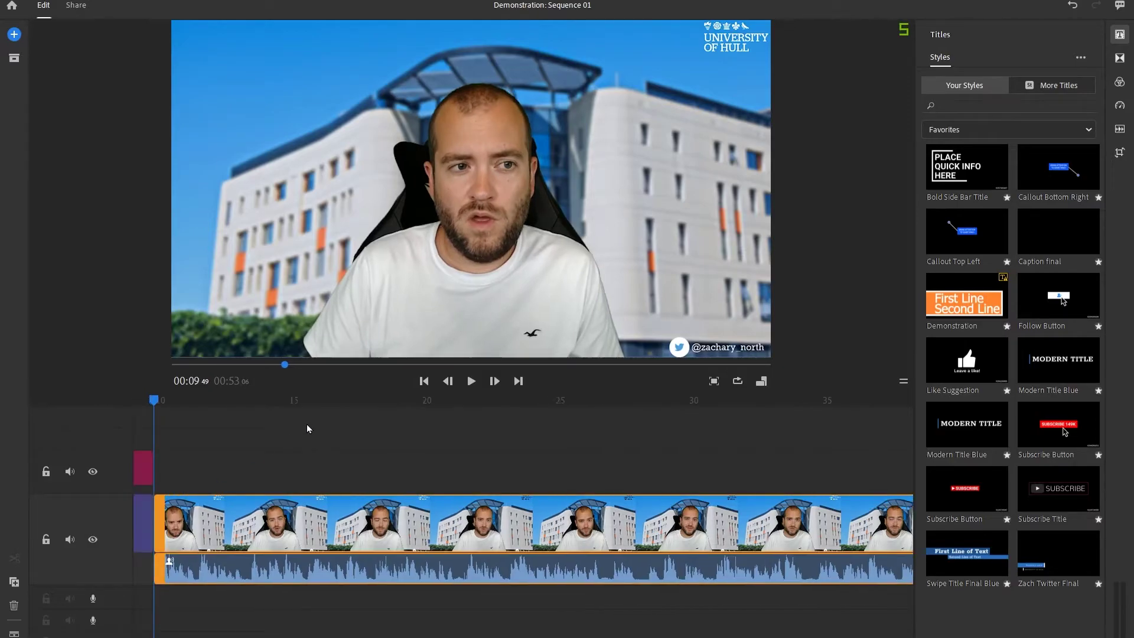
key(space)
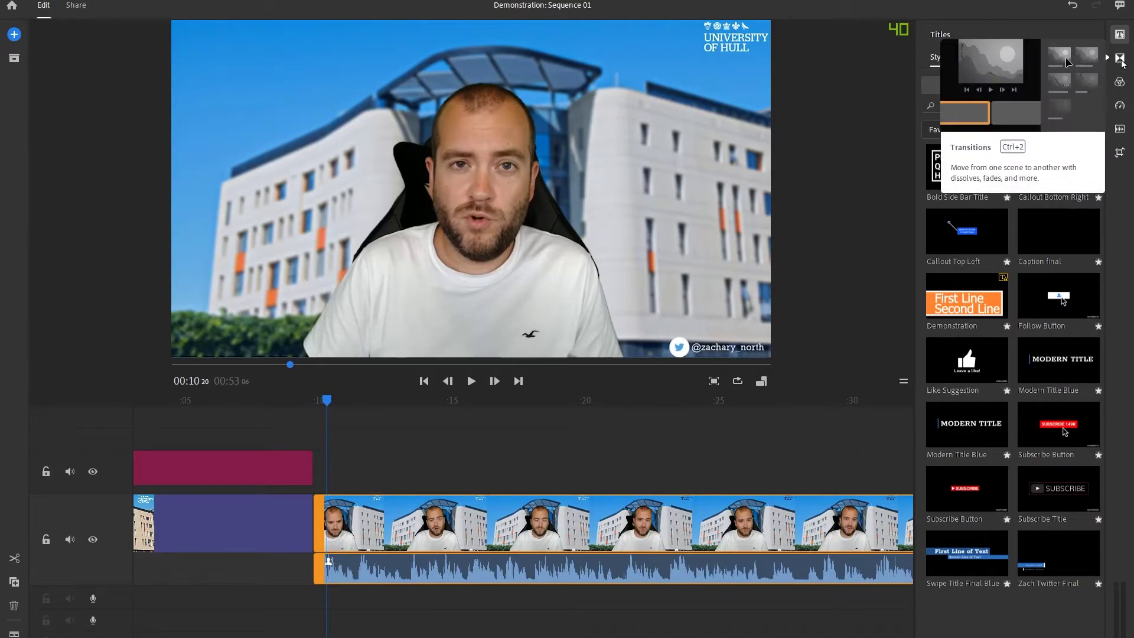
Add a Cross Dissolve to the cut between the image and lecture clip, lengthened to 2 seconds
click(1120, 59)
drag(1062, 101, 314, 534)
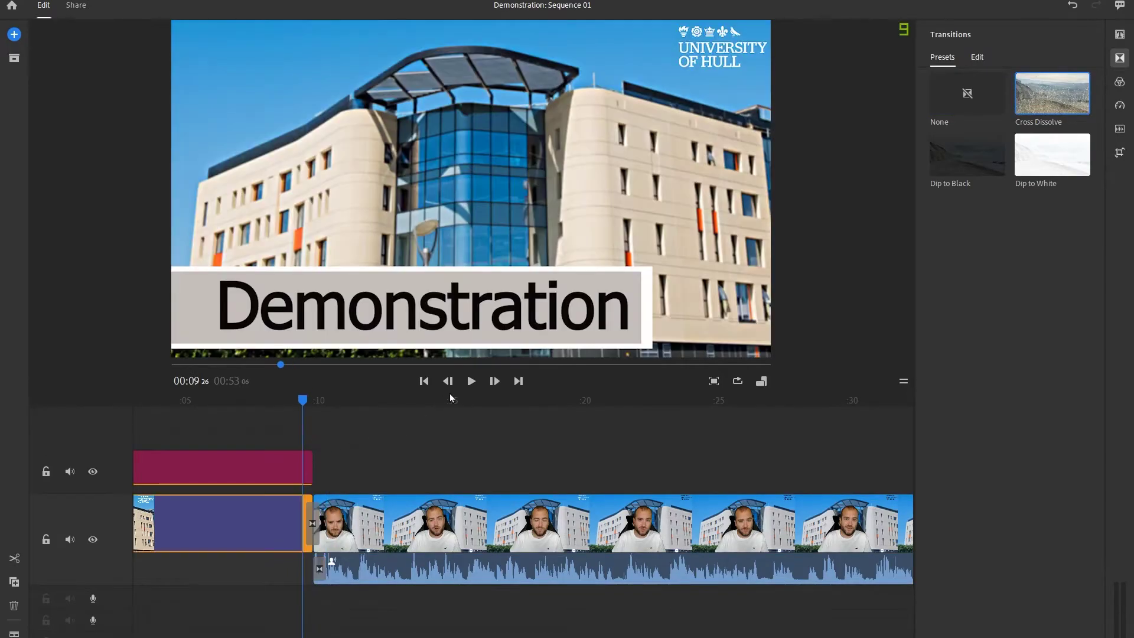
click(471, 381)
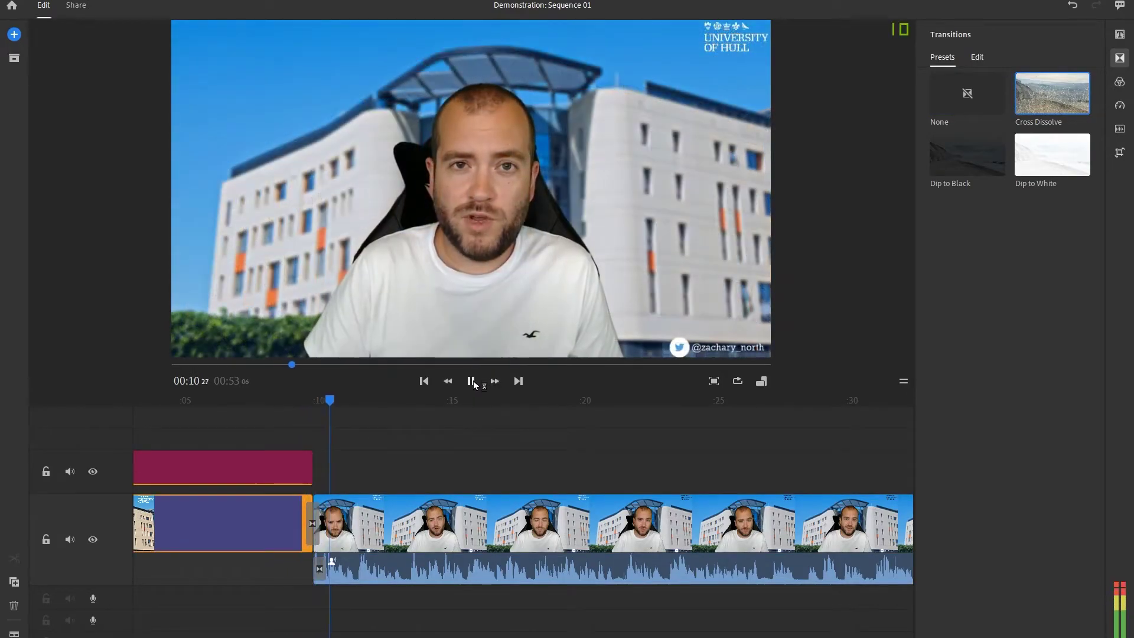
click(471, 381)
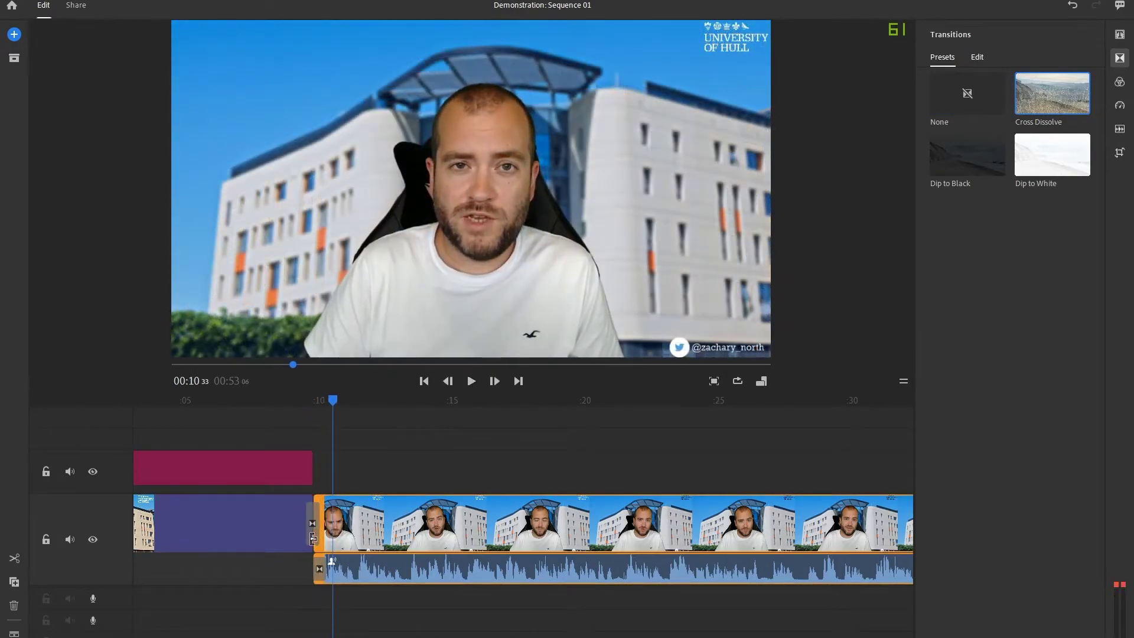
click(314, 522)
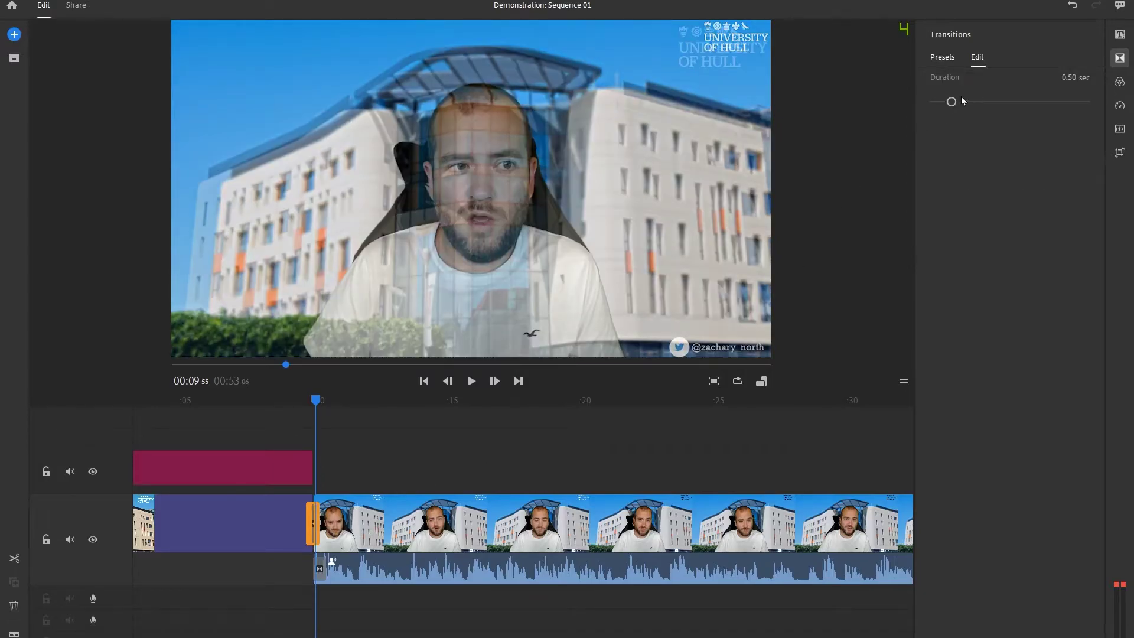
drag(961, 102, 1032, 102)
drag(1031, 103, 1034, 101)
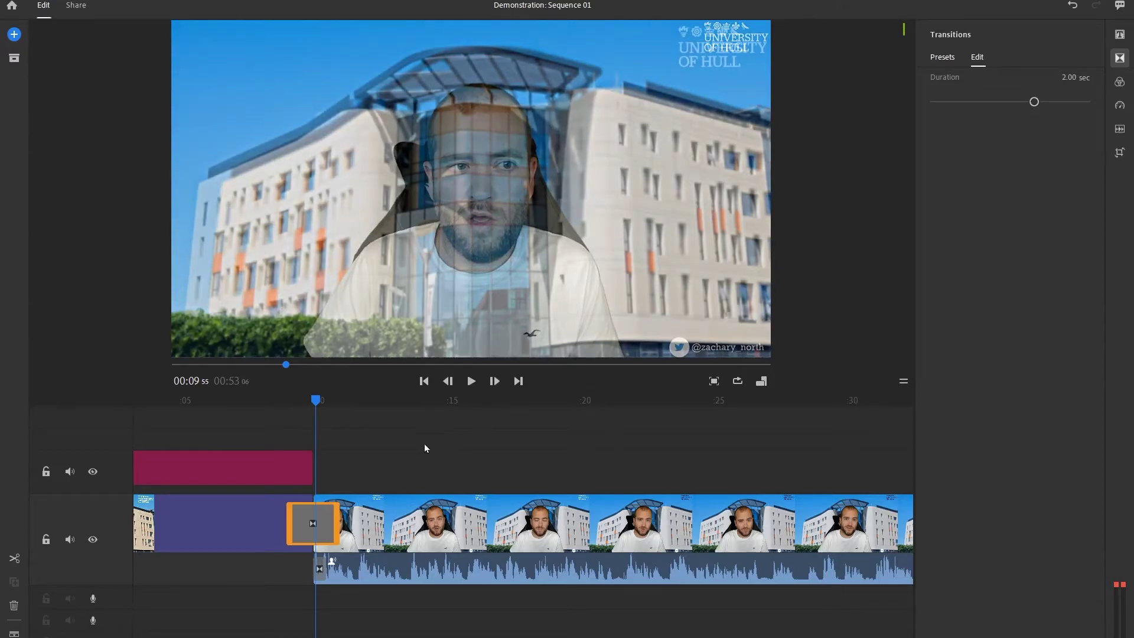
Review the cross dissolve, then replace it with Dip to White and preview
drag(370, 444, 289, 429)
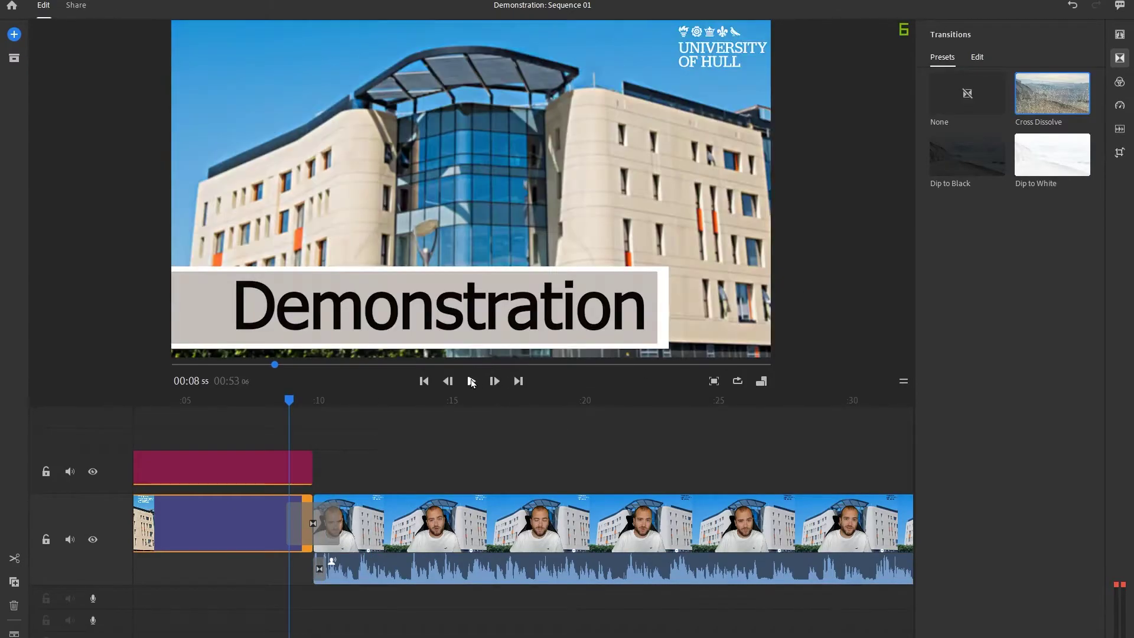
click(472, 381)
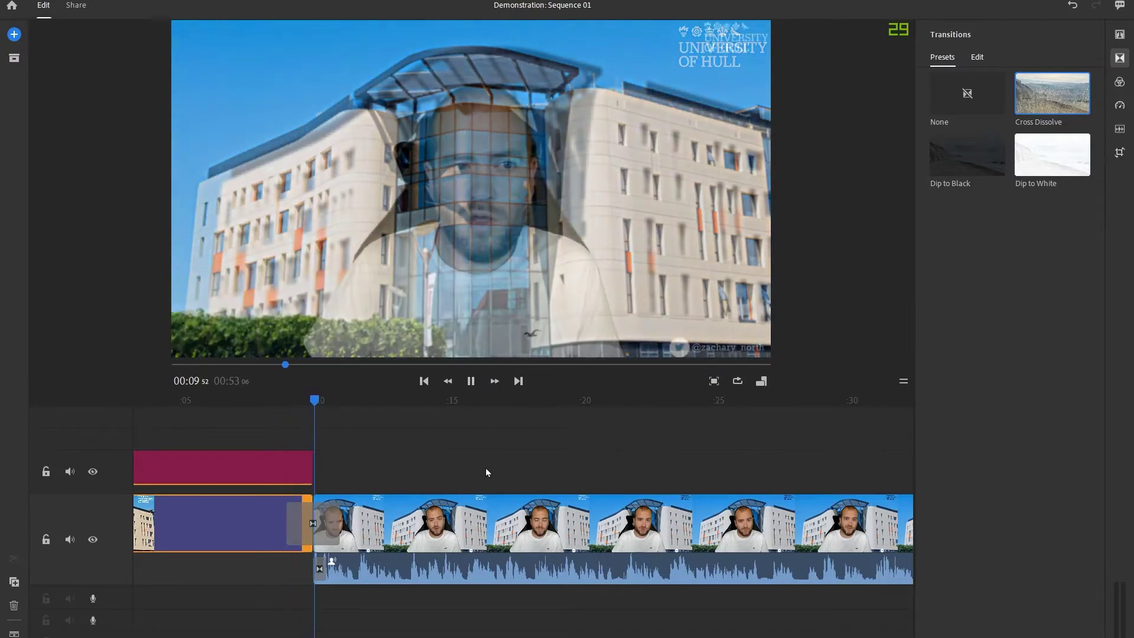
click(610, 336)
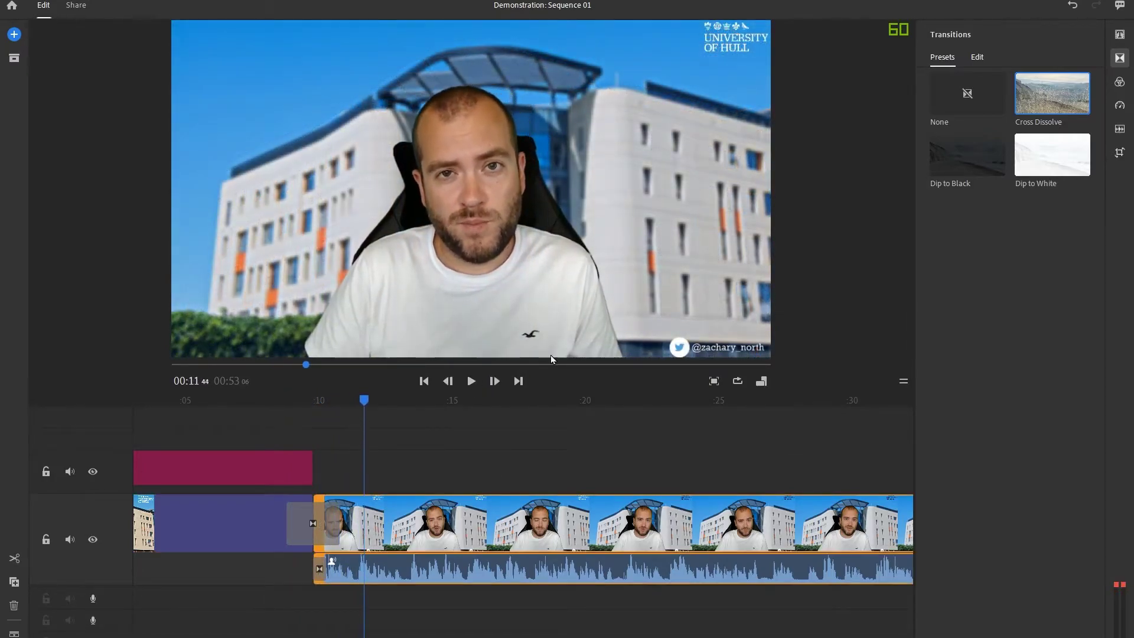
drag(1052, 161, 313, 523)
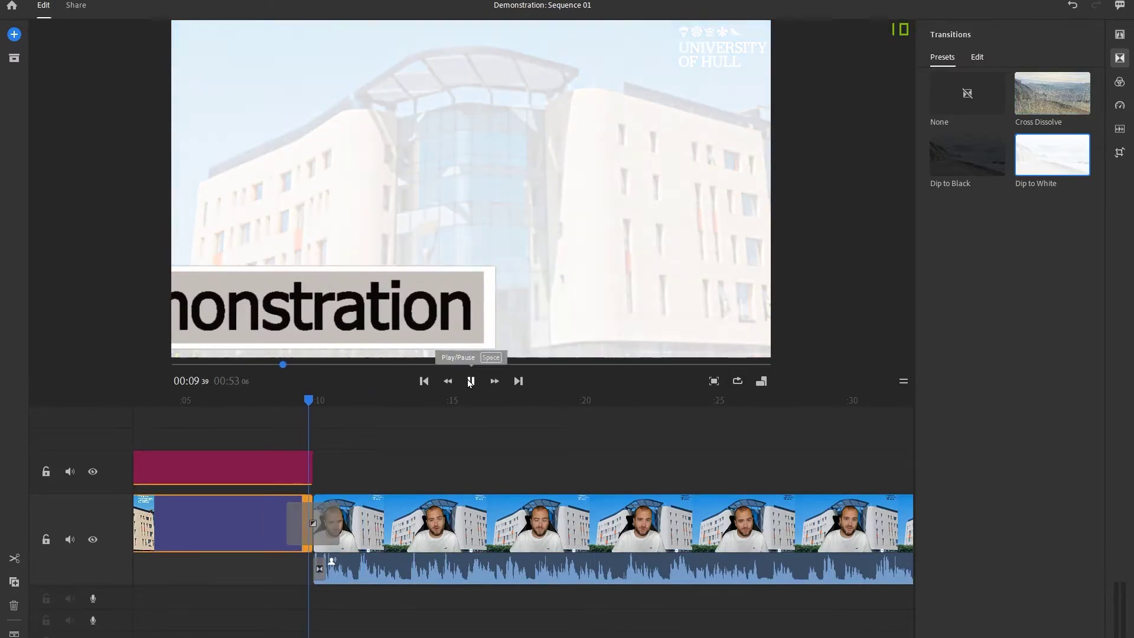
click(470, 381)
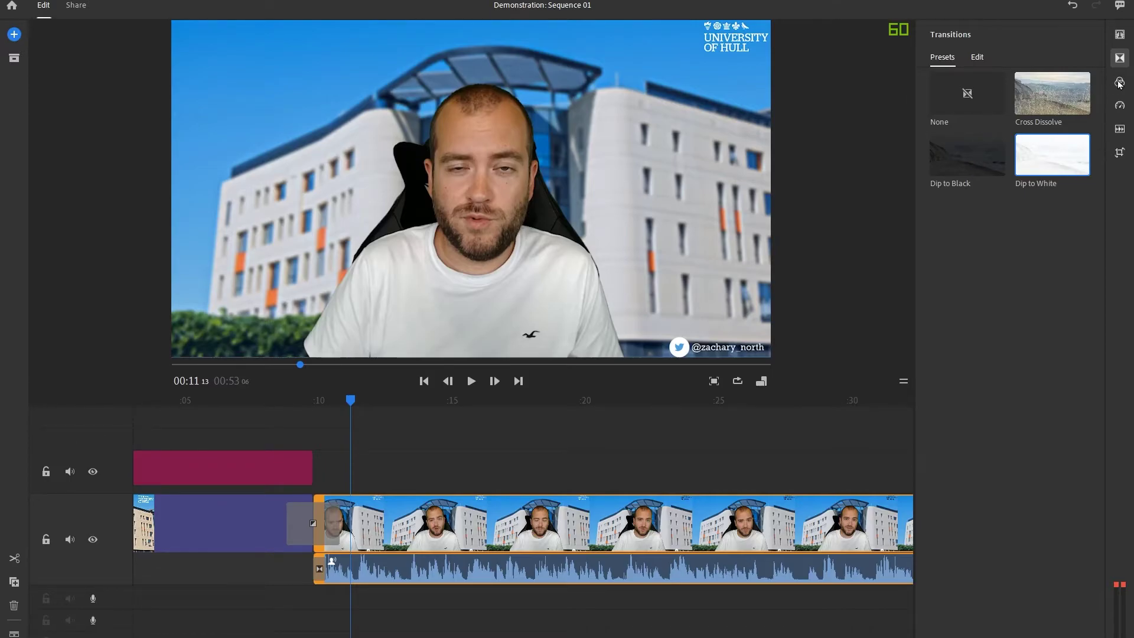
Try the Cinematic, Film, Mono, SL Noir 1, SL Night and SL Matrix looks, then reset to None
click(1119, 82)
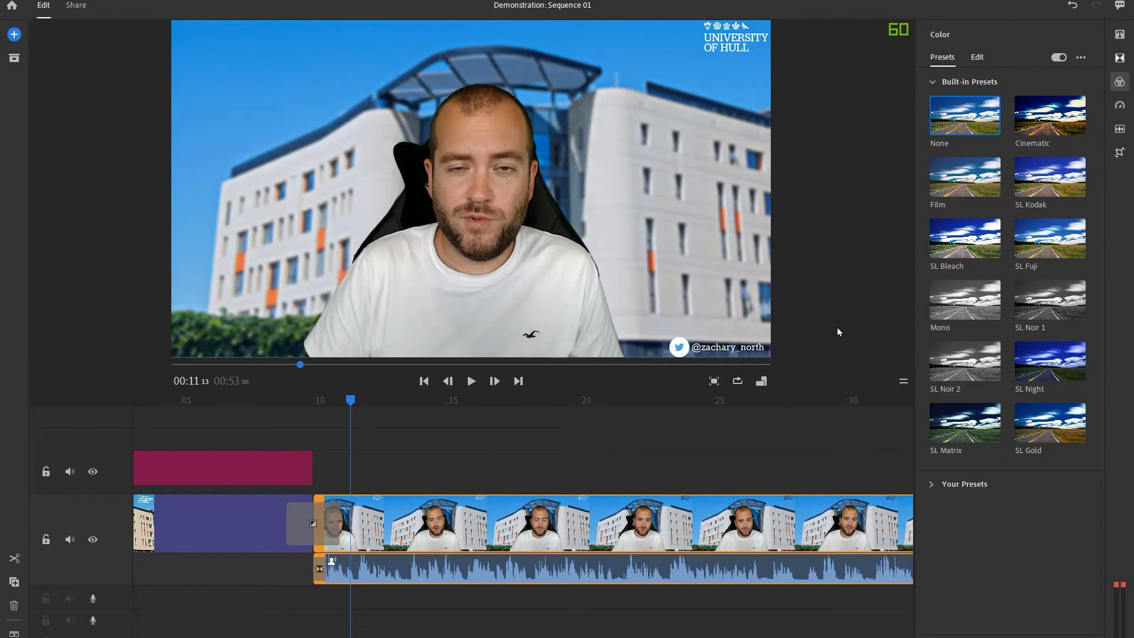
click(1039, 121)
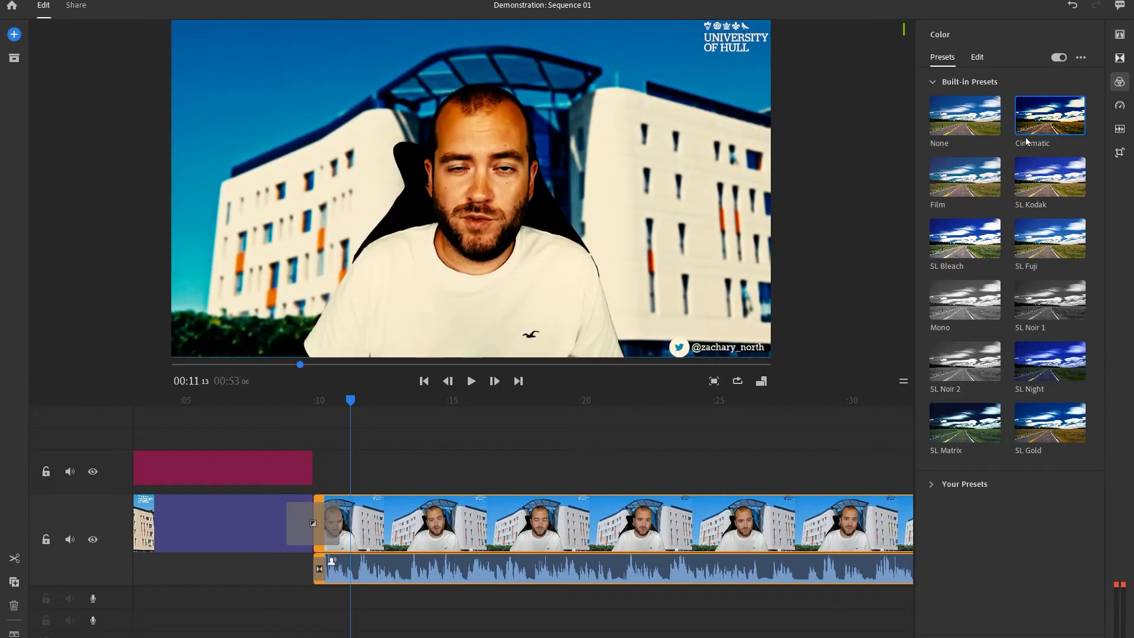
click(985, 185)
click(1055, 188)
click(1058, 231)
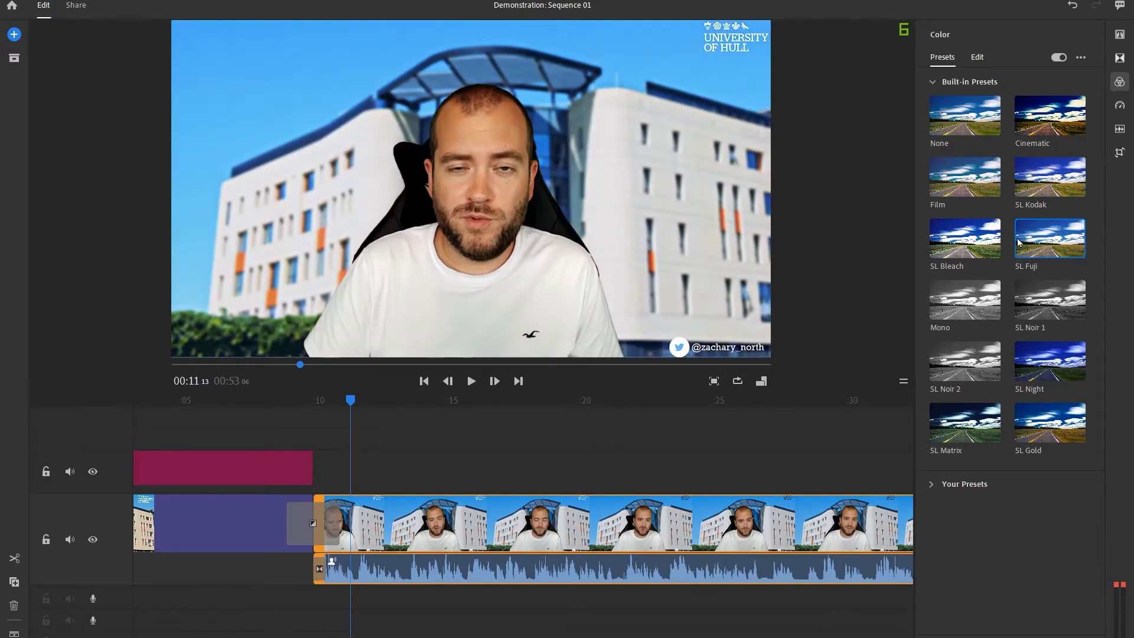
click(972, 236)
click(975, 314)
click(1047, 314)
click(1052, 373)
click(994, 432)
click(971, 113)
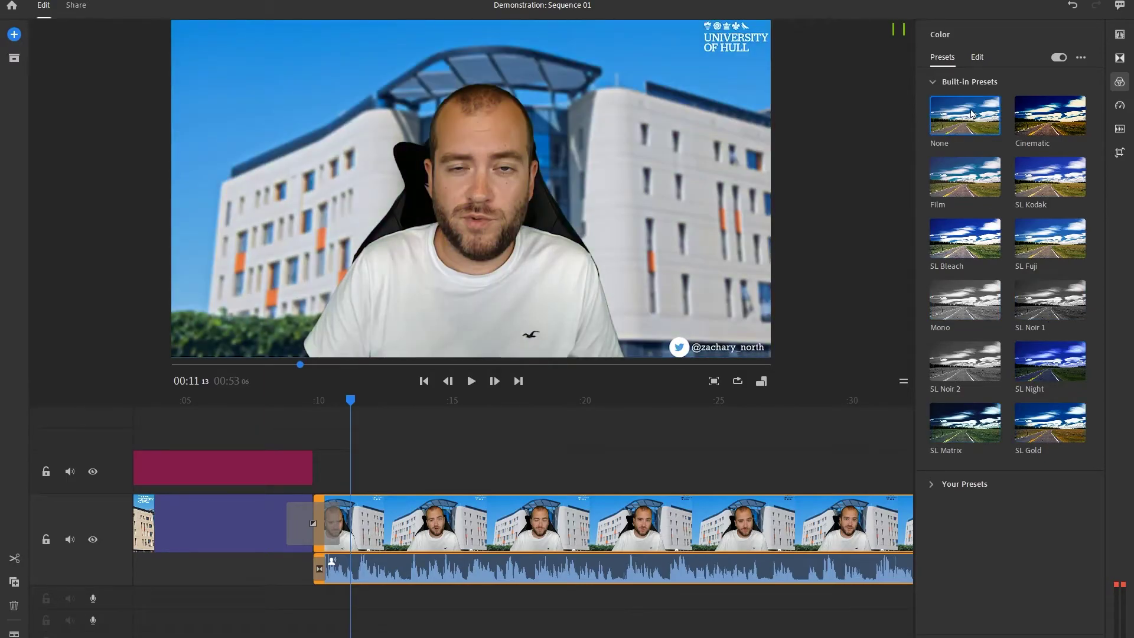
click(1118, 107)
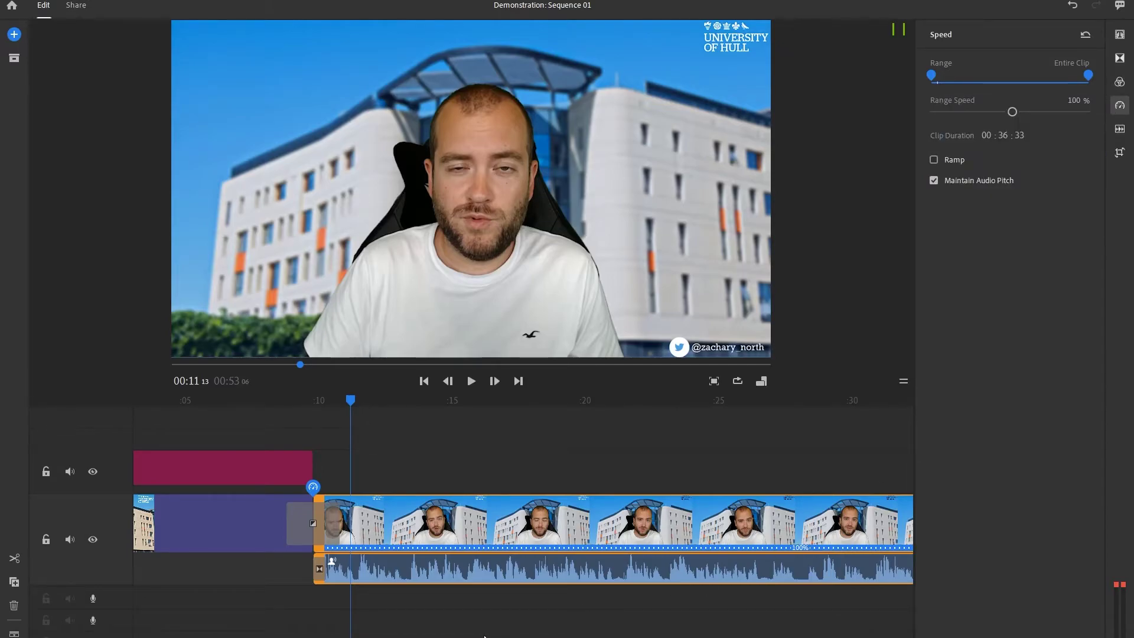
Trial slowing the lecture clip to 39%, then split it and slow the first piece to 64%
key(space)
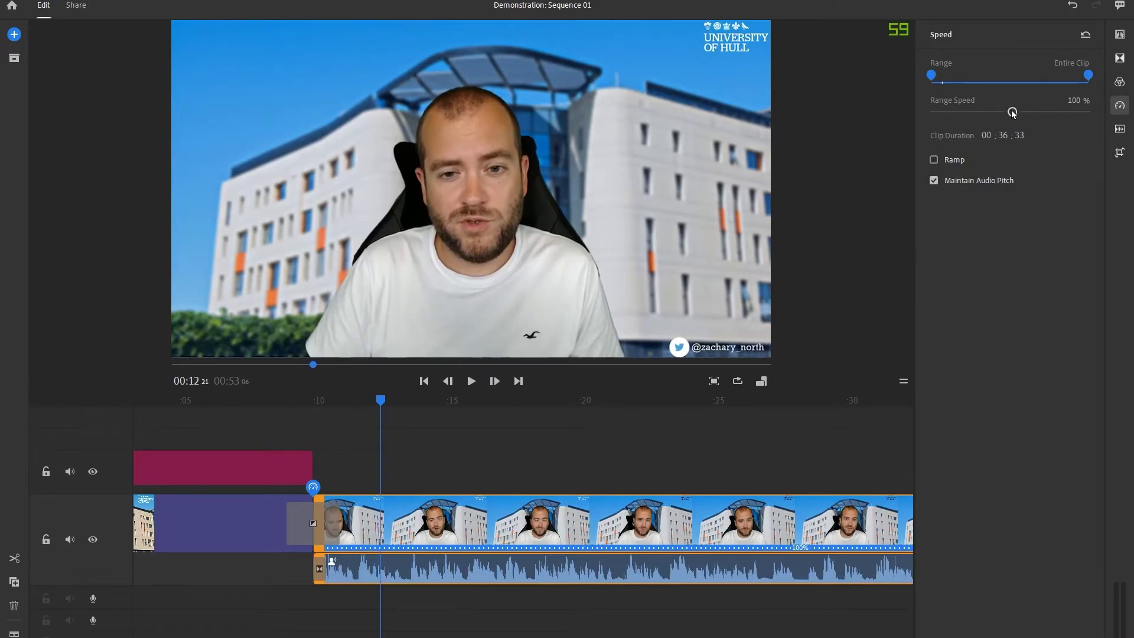
mouse_move(1012, 112)
mouse_down()
mouse_move(979, 111)
mouse_move(1008, 110)
mouse_up()
key(space)
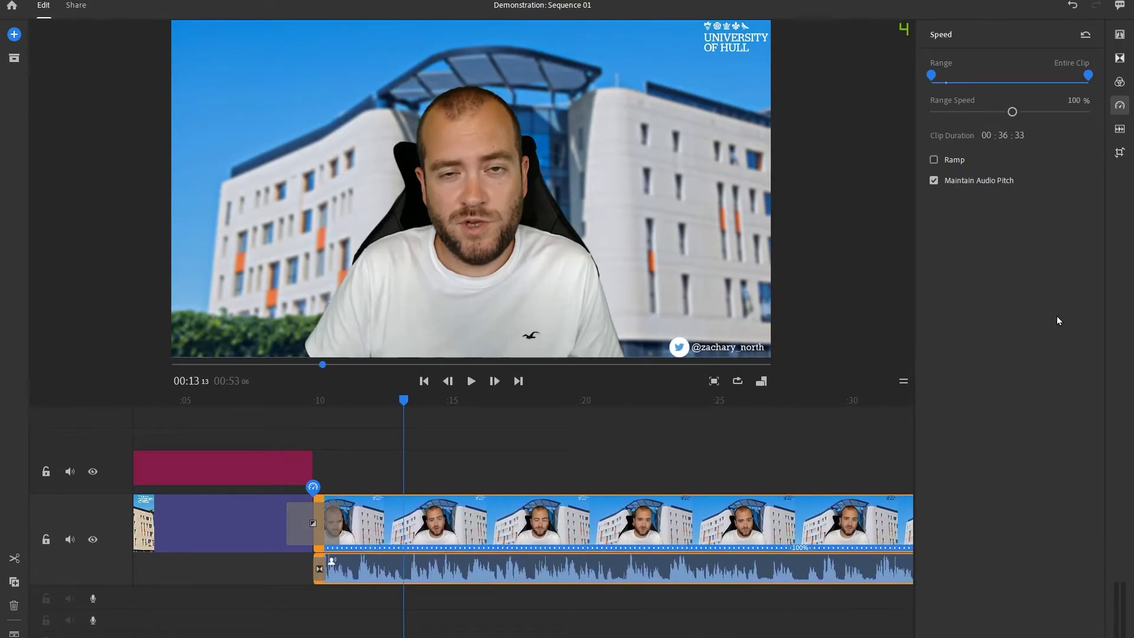
drag(387, 546, 413, 572)
key(ctrl+k)
click(390, 536)
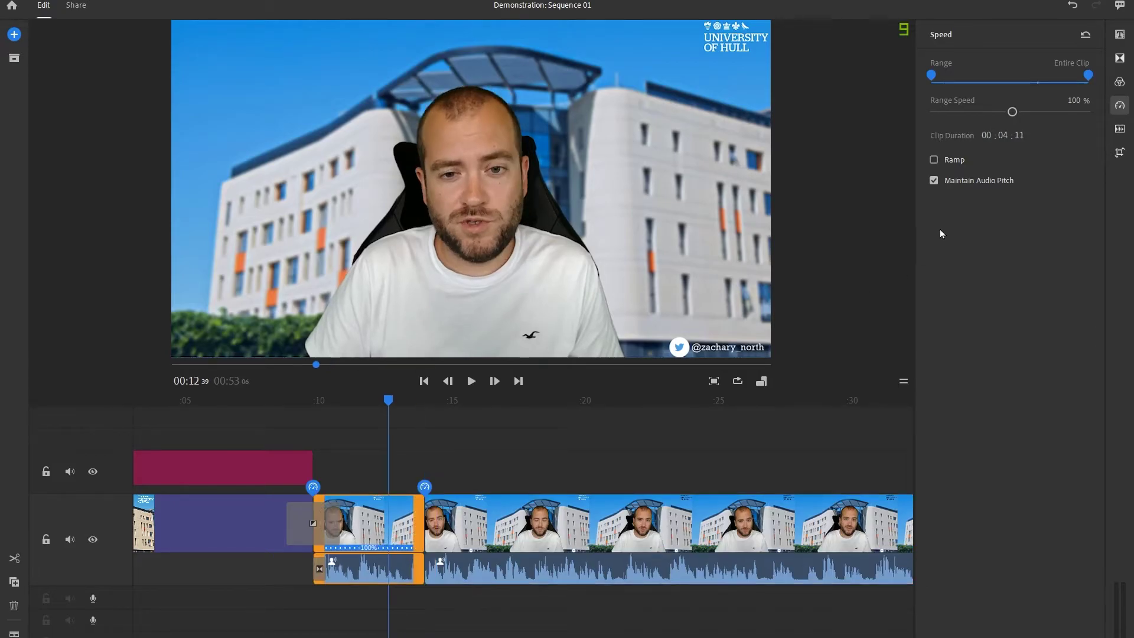
drag(1012, 112, 993, 113)
key(space)
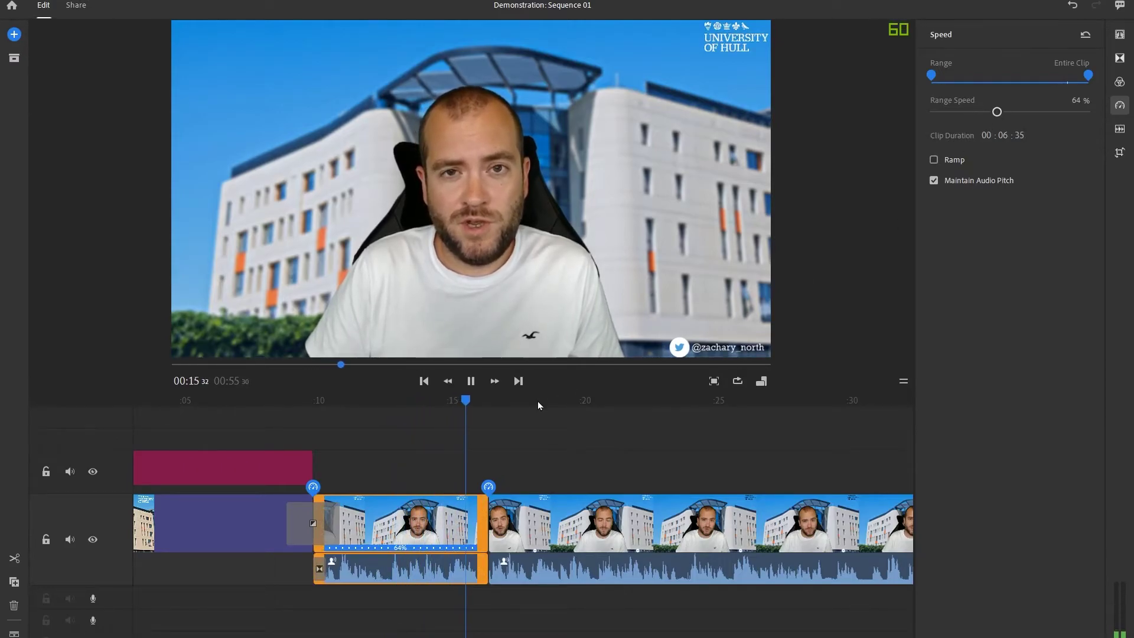
Undo the speed change and return the playhead to about 00:13
key(space)
key(ctrl+z)
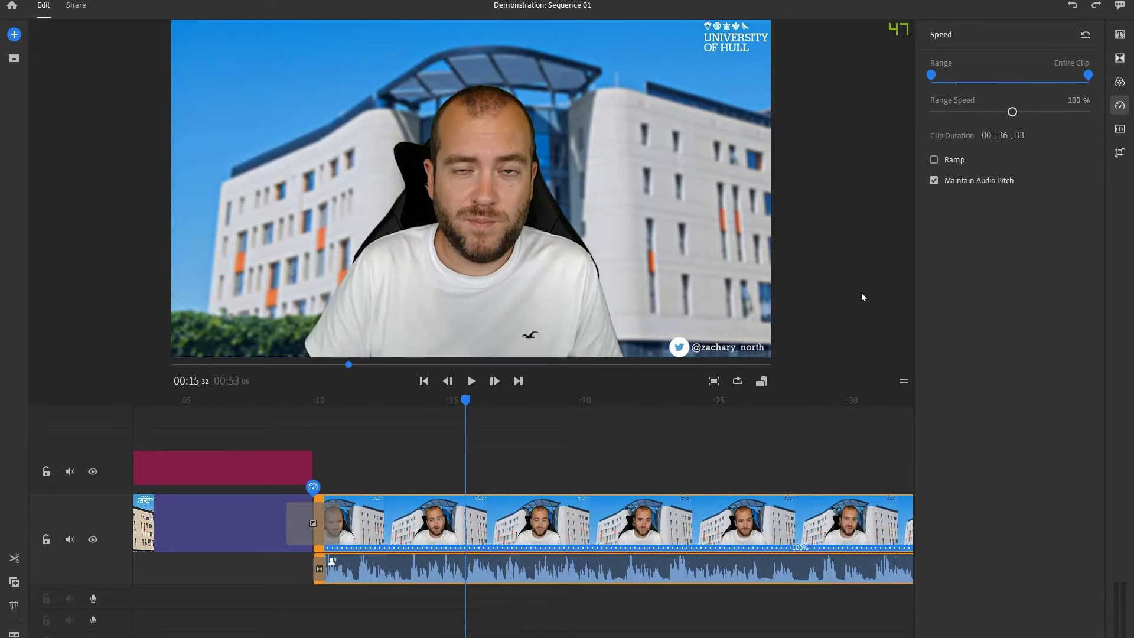
click(406, 481)
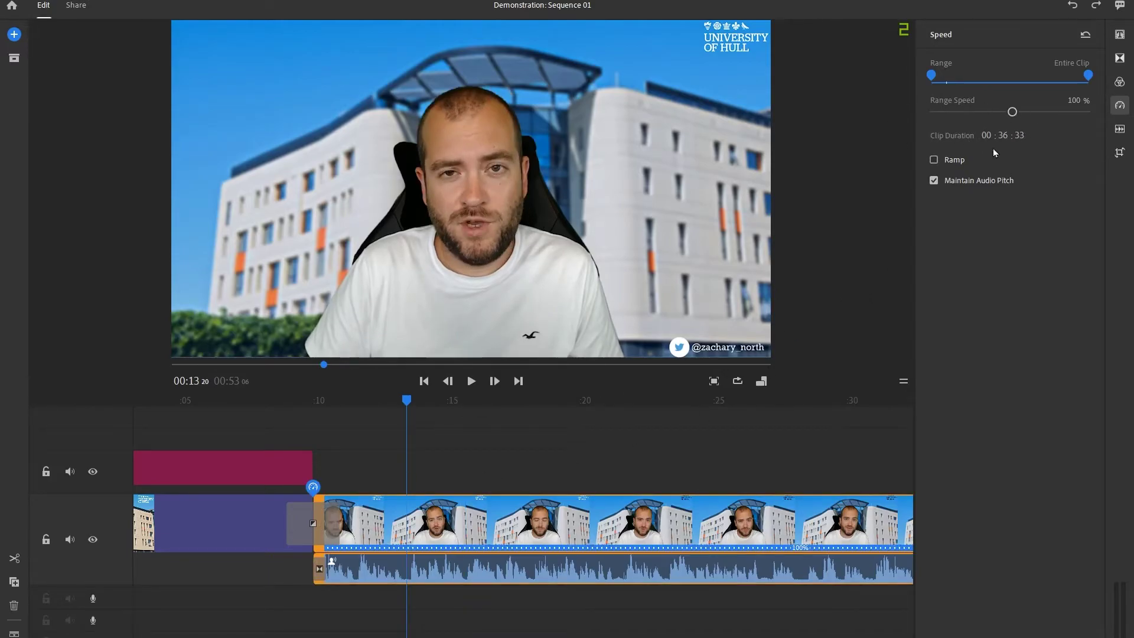
In the lecture clip's audio settings, toggle Mute on and off and view the audio type choices
click(1118, 130)
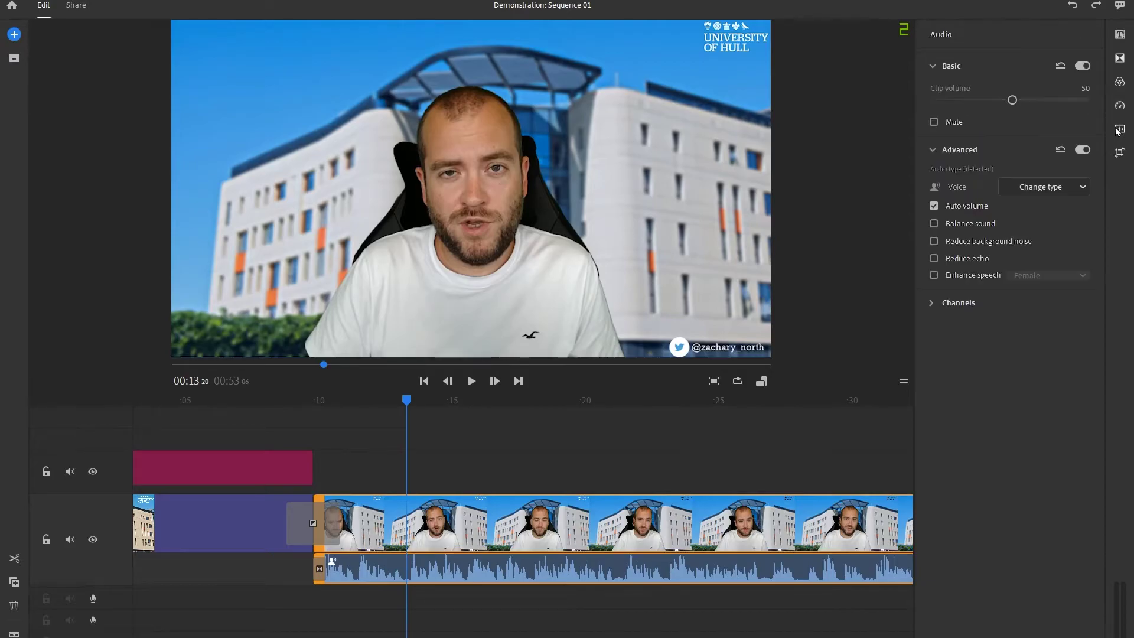
click(423, 470)
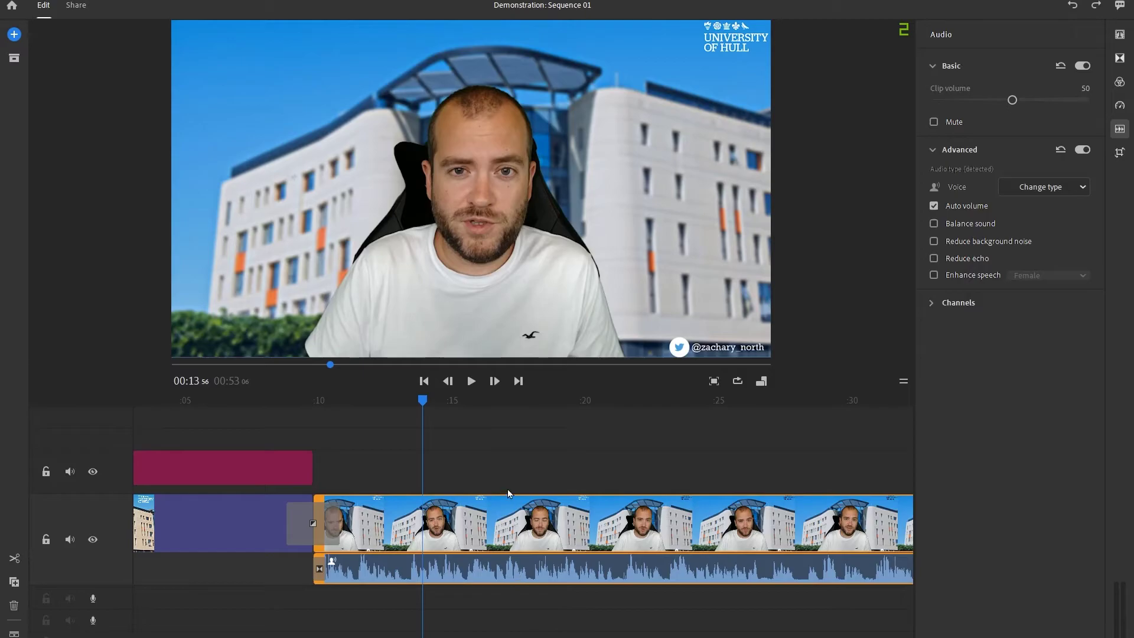
click(934, 121)
click(934, 121)
click(1043, 186)
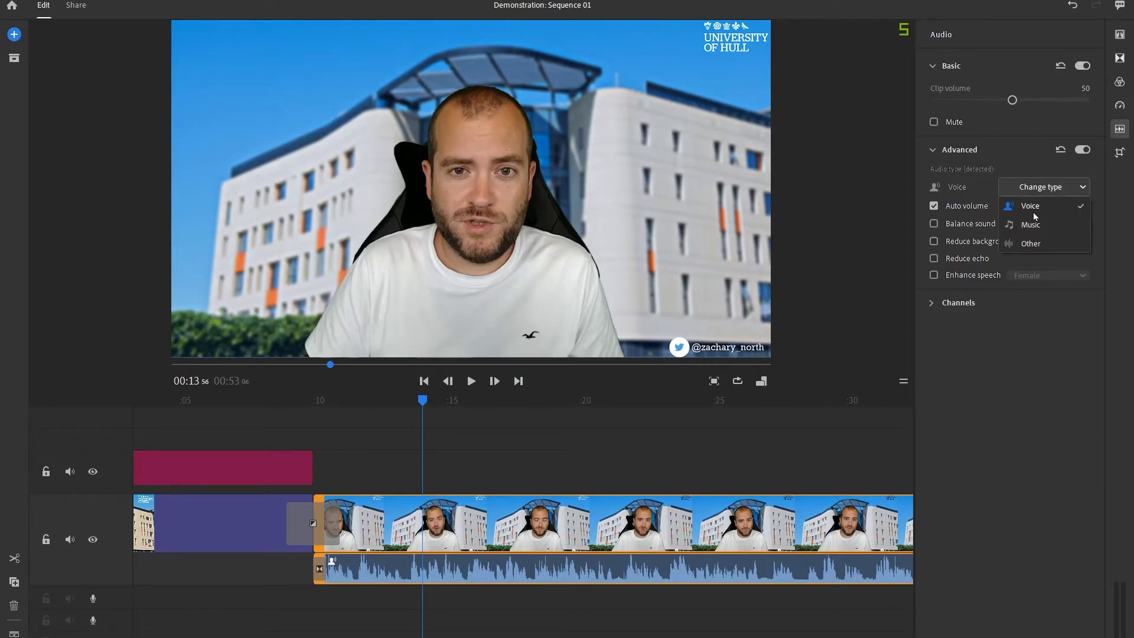
Switch to the Recordings folder in File Explorer showing the No Good Right mp3
key(alt+Tab)
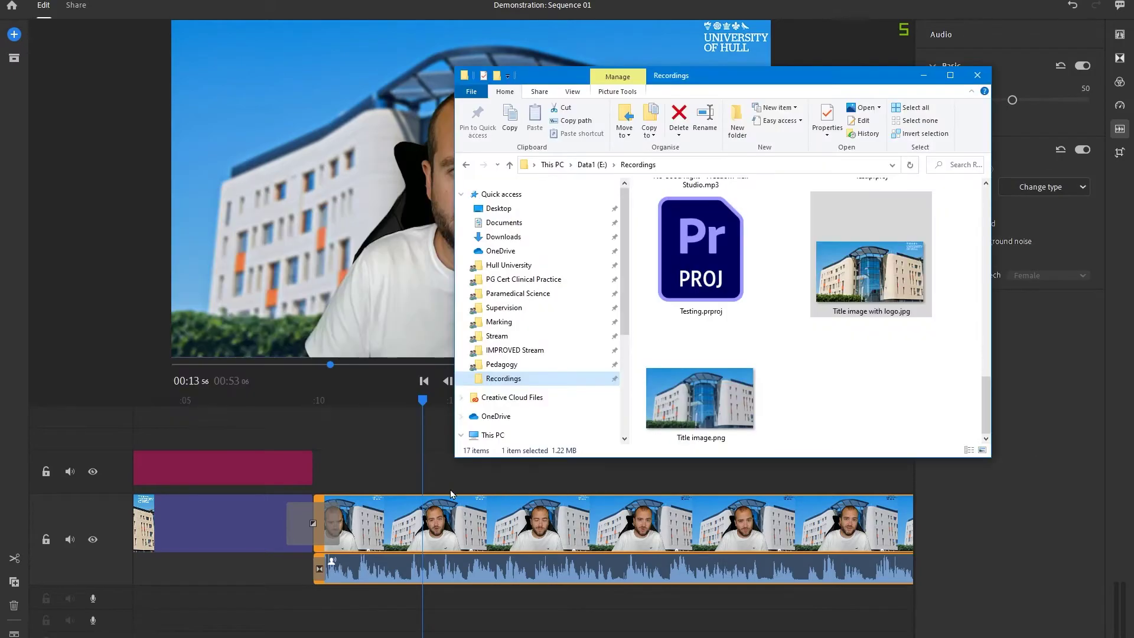
scroll(803, 362, down, 3)
scroll(803, 362, down, 5)
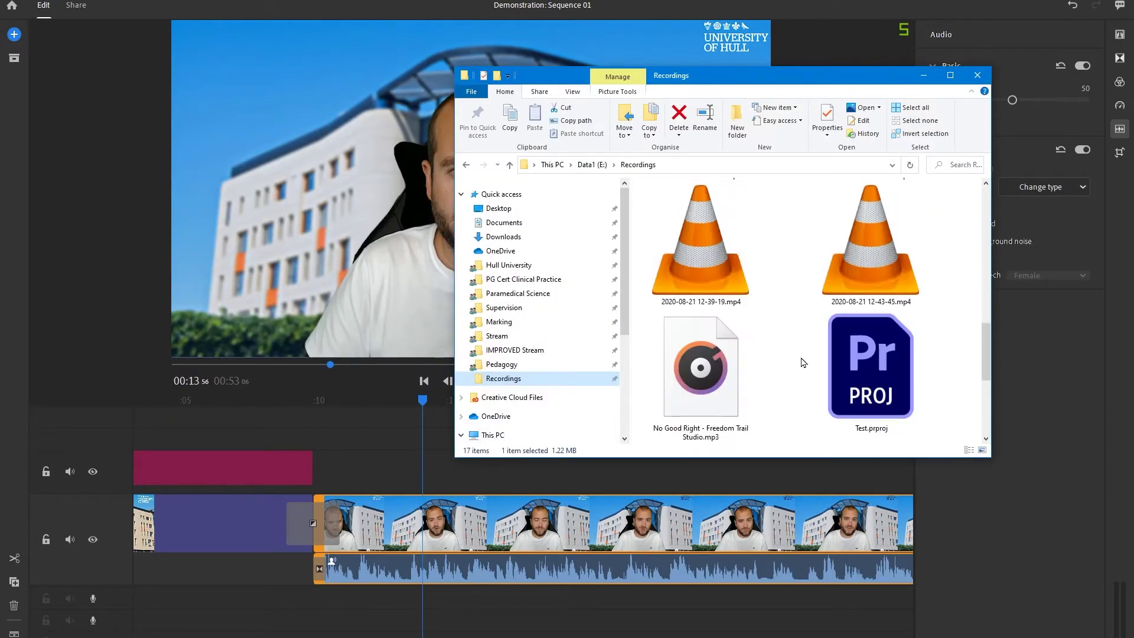
Place the No Good Right mp3 on its own track beneath the lecture clip and preview it
drag(700, 366, 313, 595)
click(331, 456)
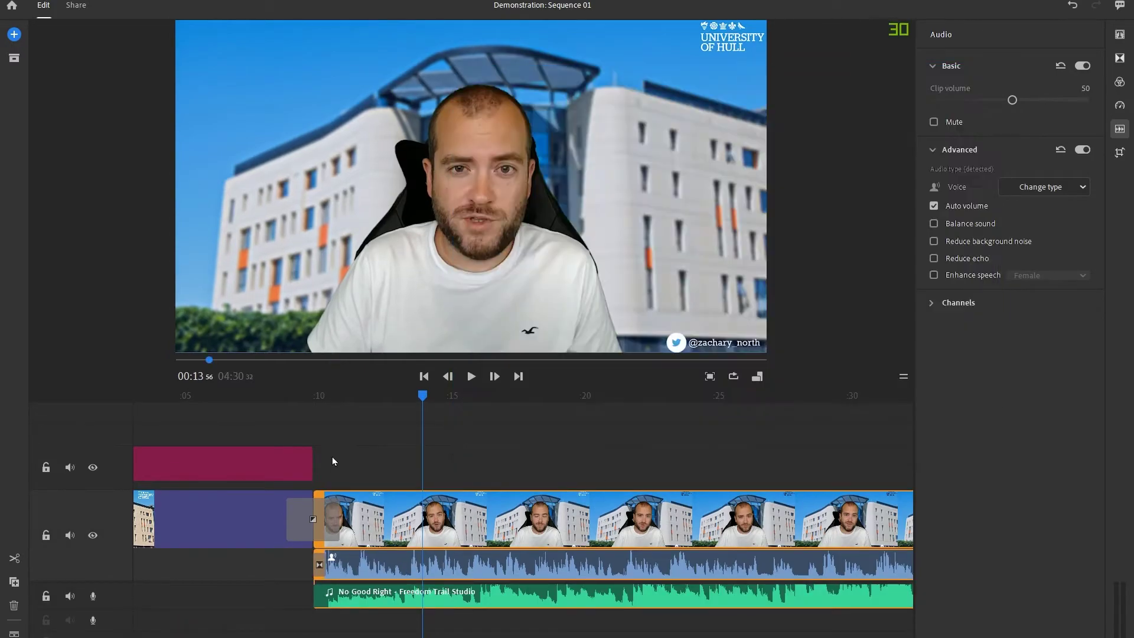
key(space)
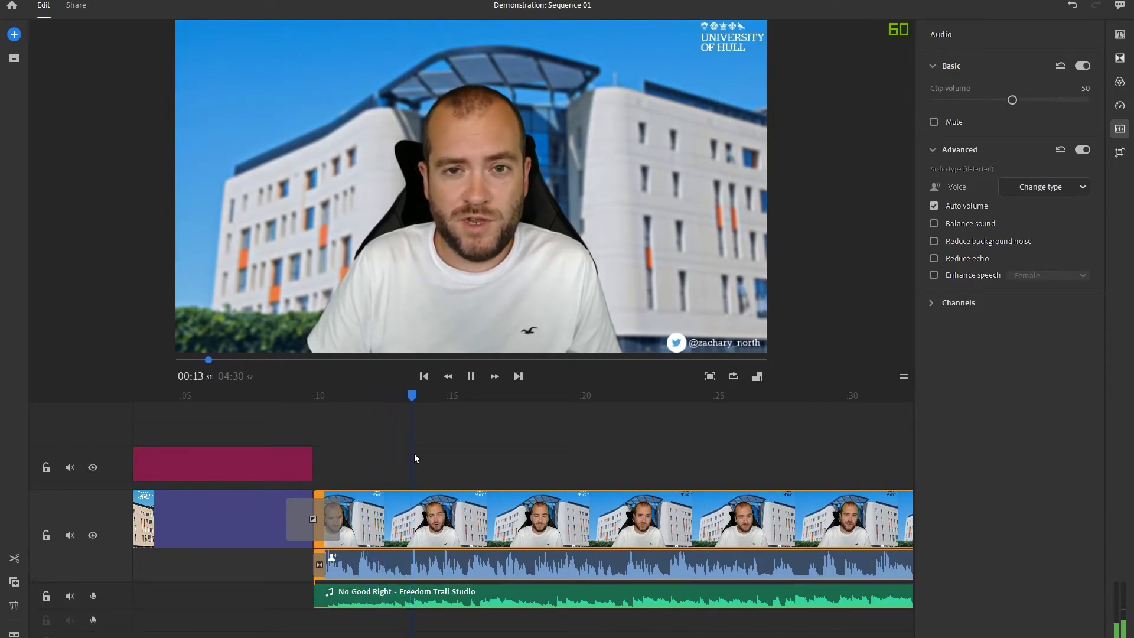
key(space)
Turn on Auto duck for the music clip, reduced by 60, and play back to check
click(446, 601)
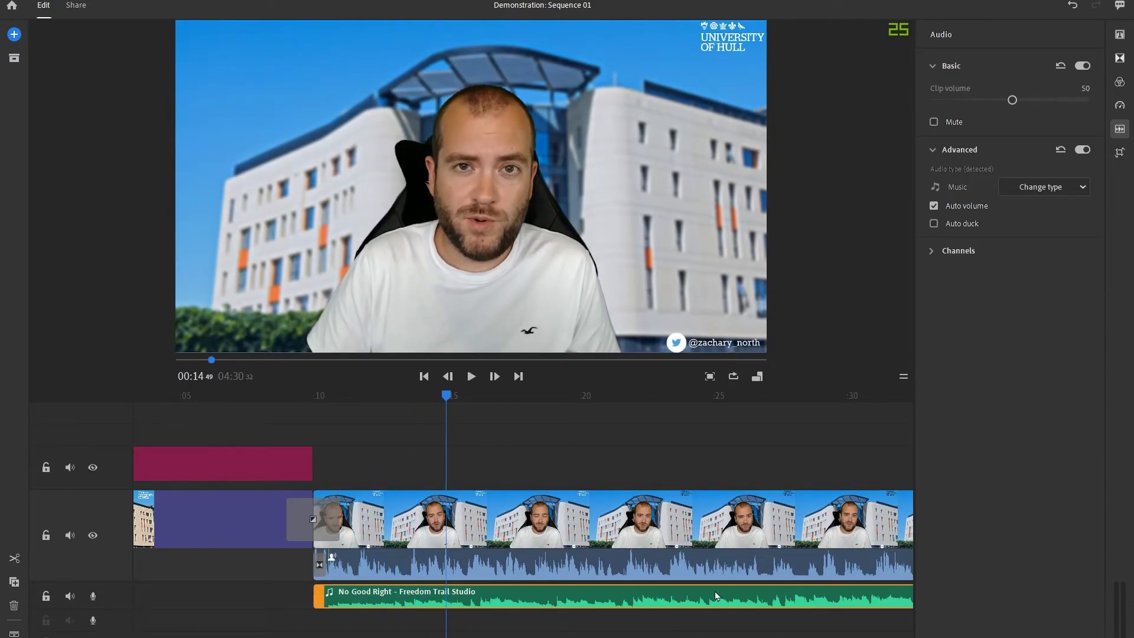
click(933, 223)
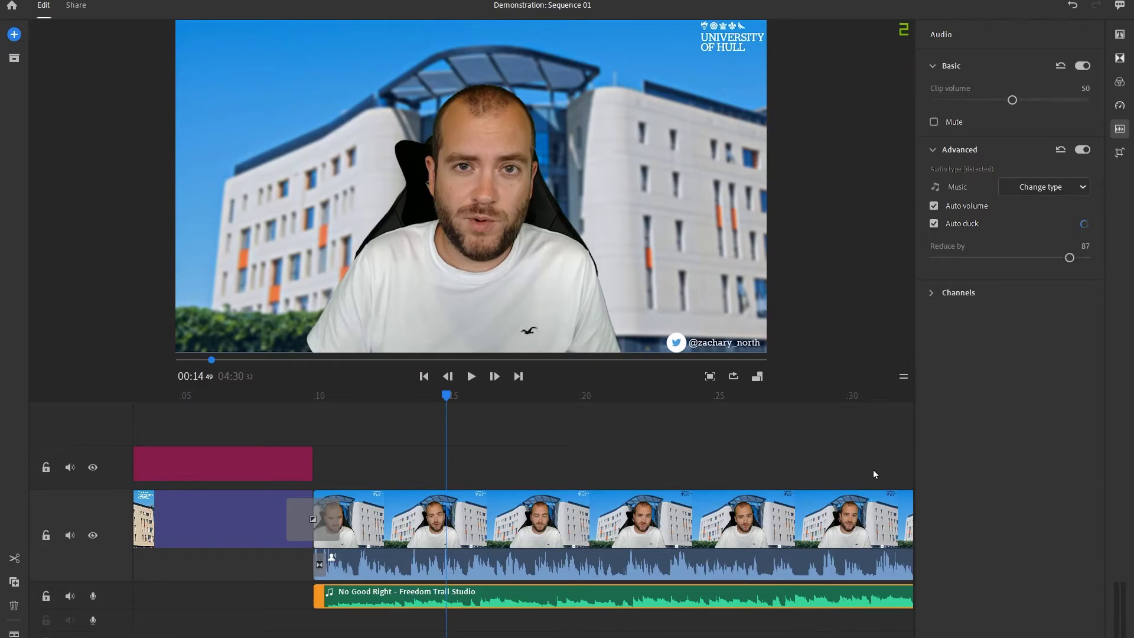
drag(1069, 258, 1026, 258)
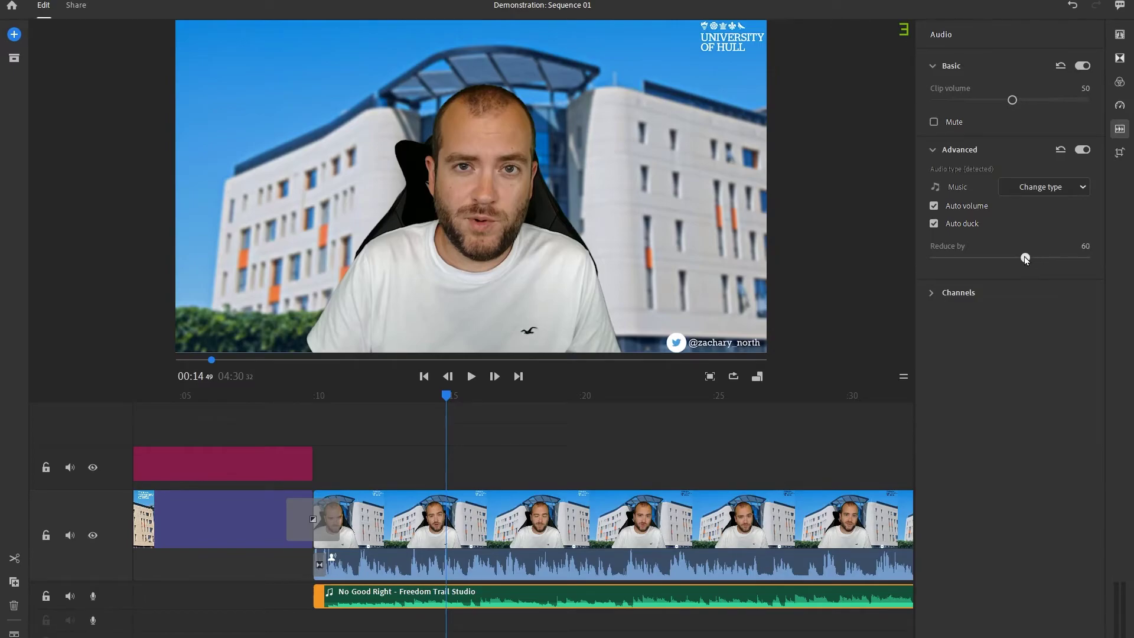
click(402, 434)
key(space)
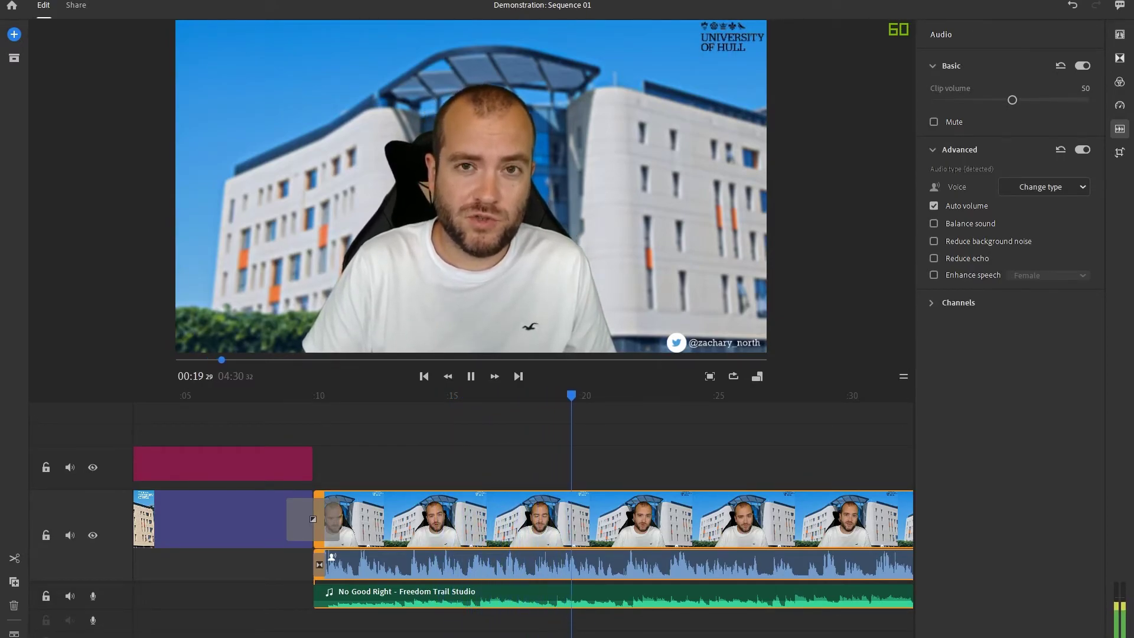
key(space)
Review the audio type options of the music clip and the lecture clip
click(547, 600)
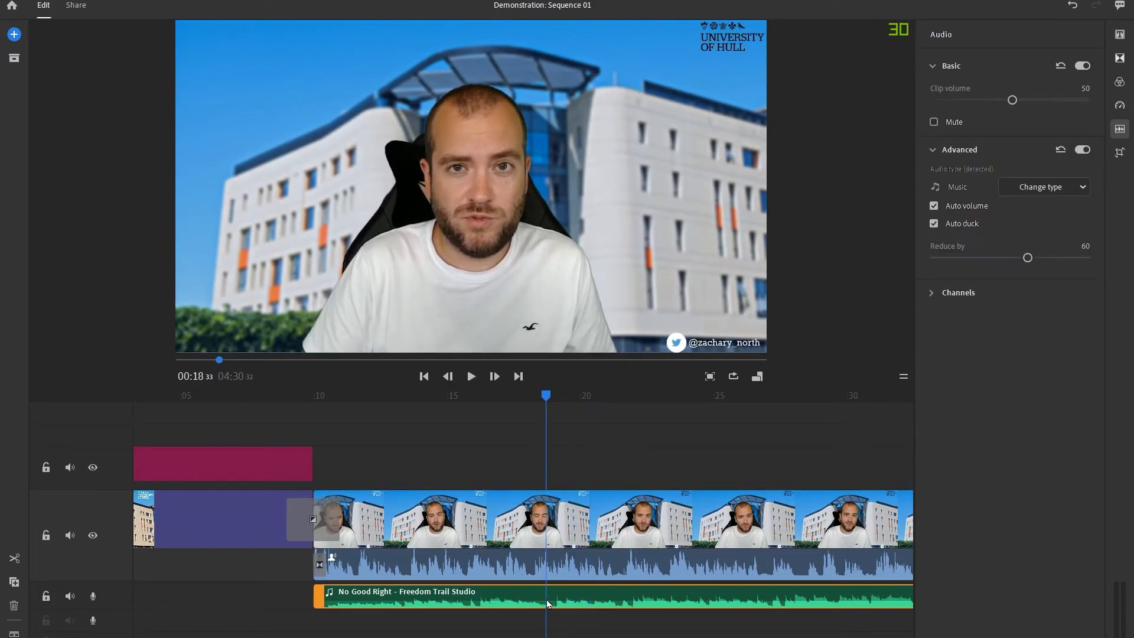
click(1048, 188)
click(1047, 187)
click(489, 537)
click(557, 564)
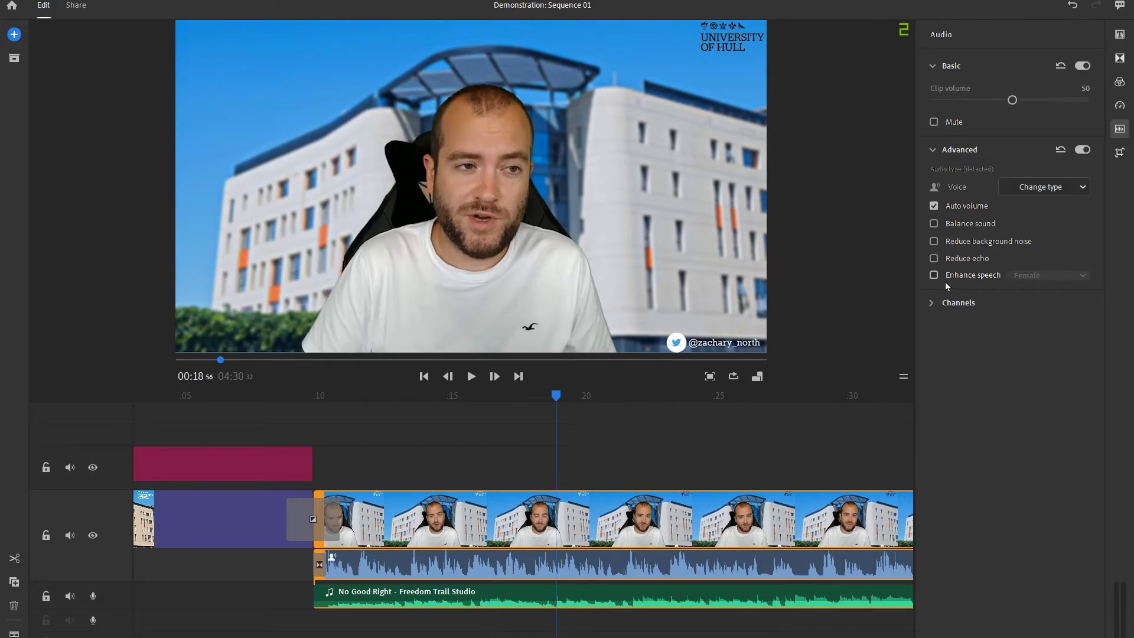
mouse_move(933, 245)
scroll(568, 583, down, 10)
Split the lecture clip at about 00:43 and move the short piece to the upper track
drag(582, 398, 570, 399)
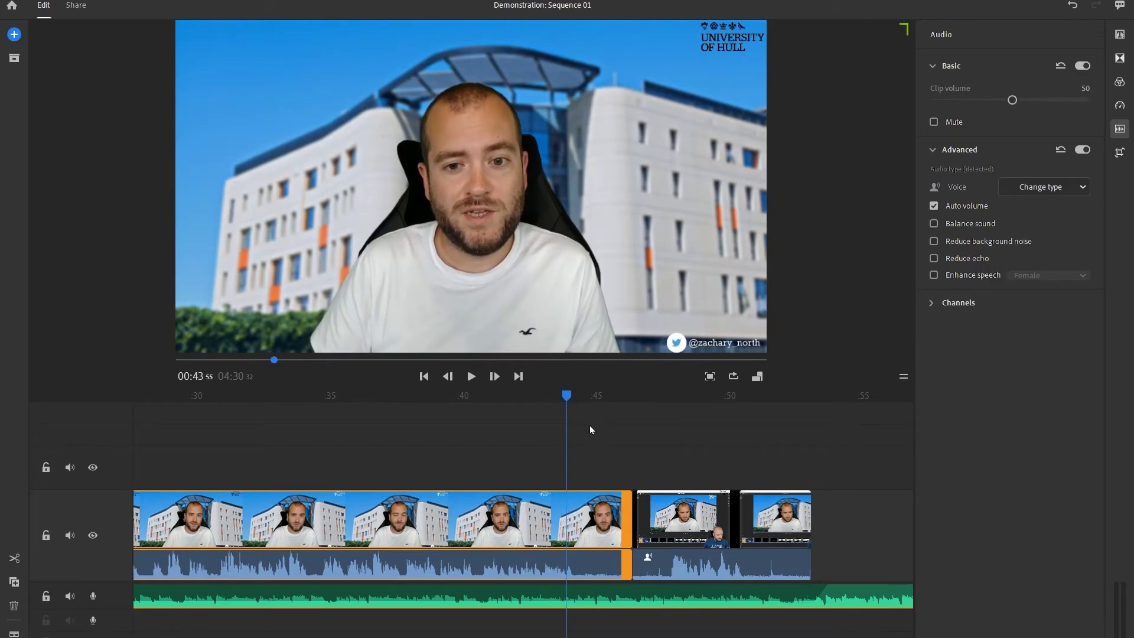
key(ctrl+k)
click(601, 523)
drag(599, 509, 587, 482)
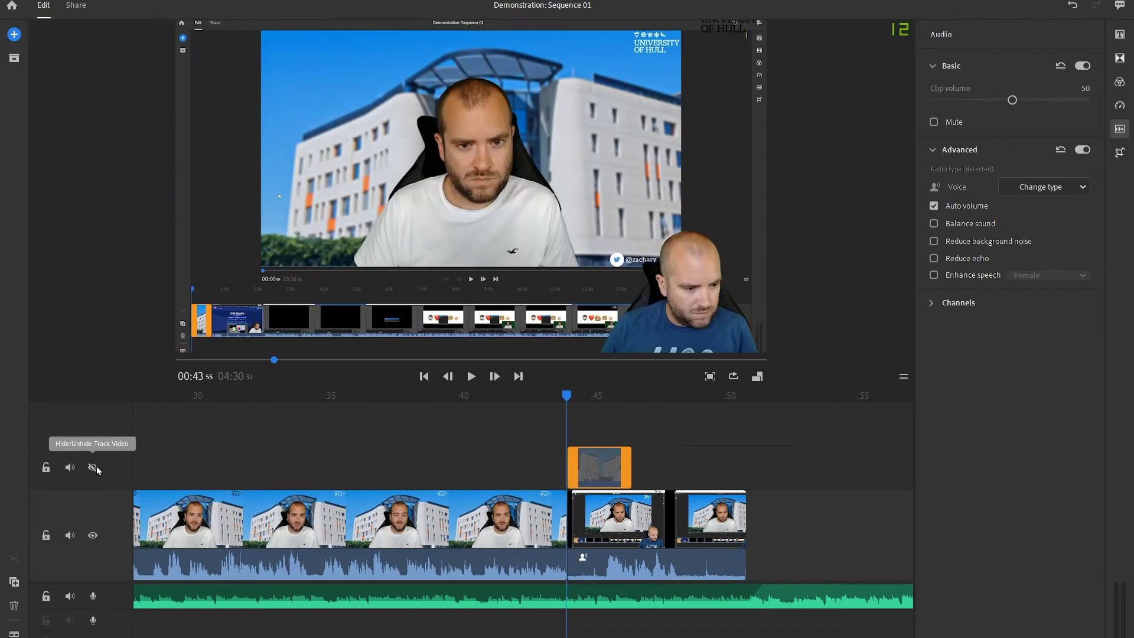
Mute and hide the upper track, check the cut, then delete the split-off piece
click(69, 467)
click(93, 467)
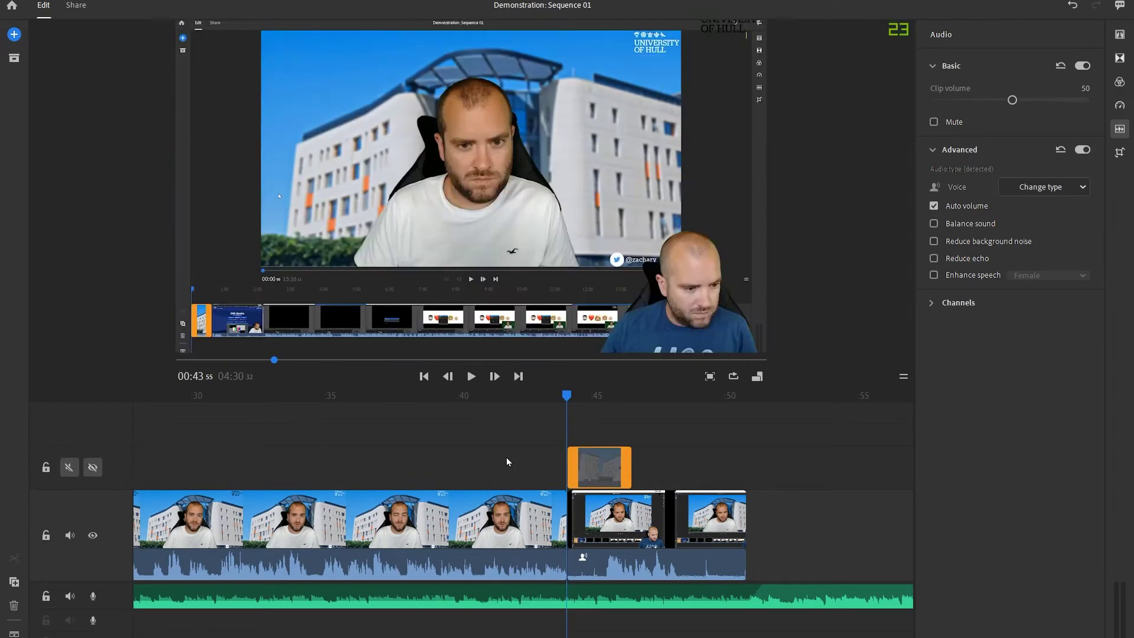
click(550, 501)
key(space)
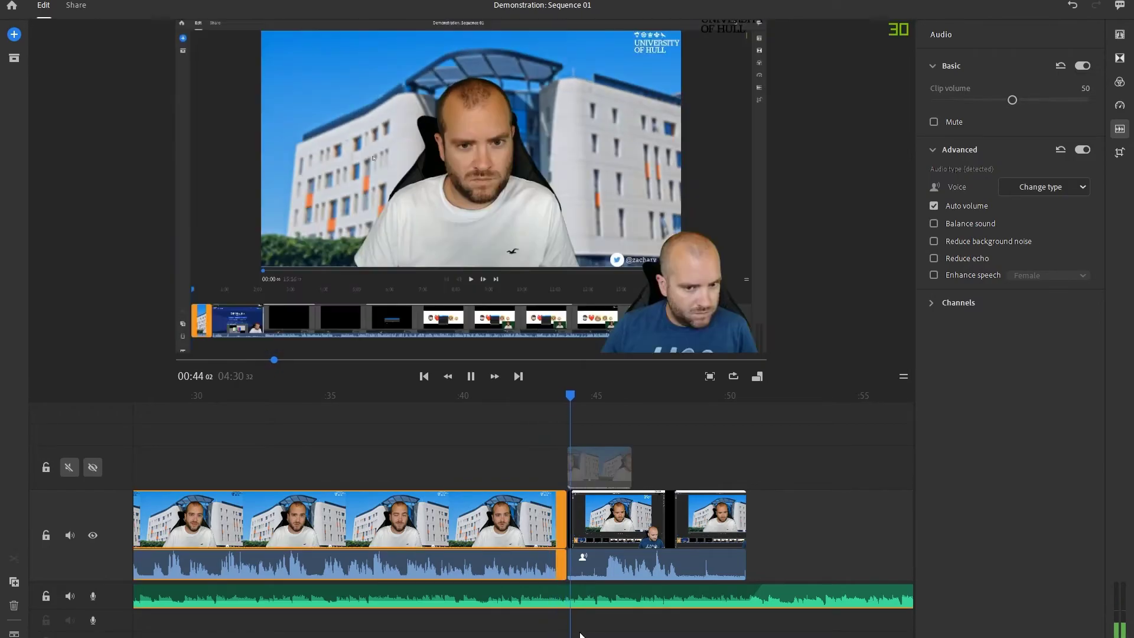
click(584, 466)
key(Delete)
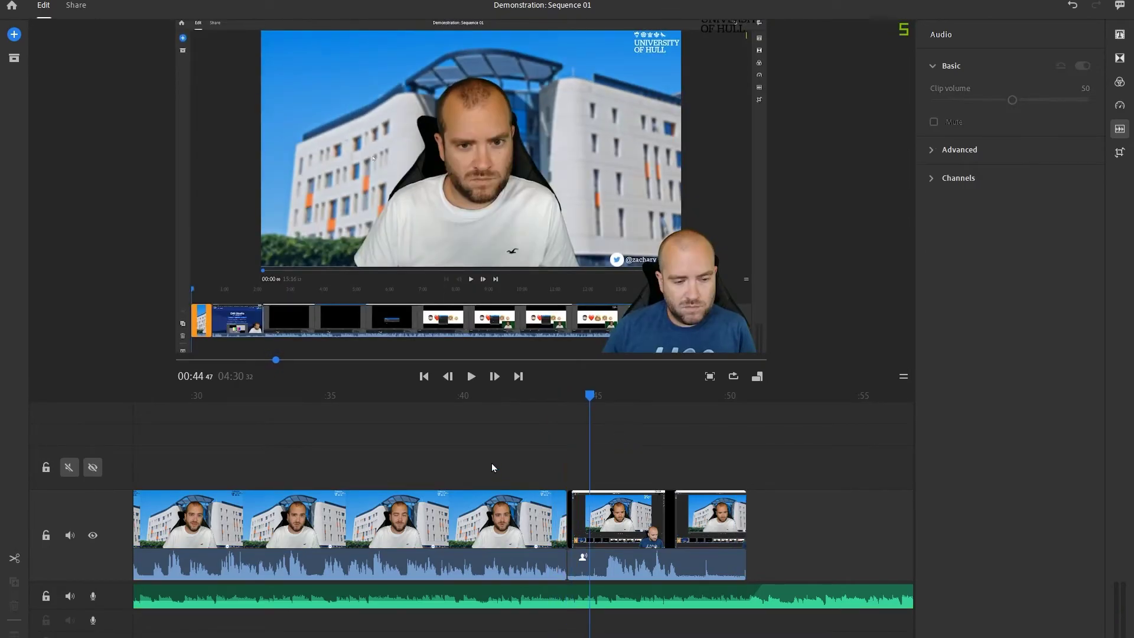
Try a Cross Dissolve on the cut near 00:44, undo it, and select the following clip
click(1119, 58)
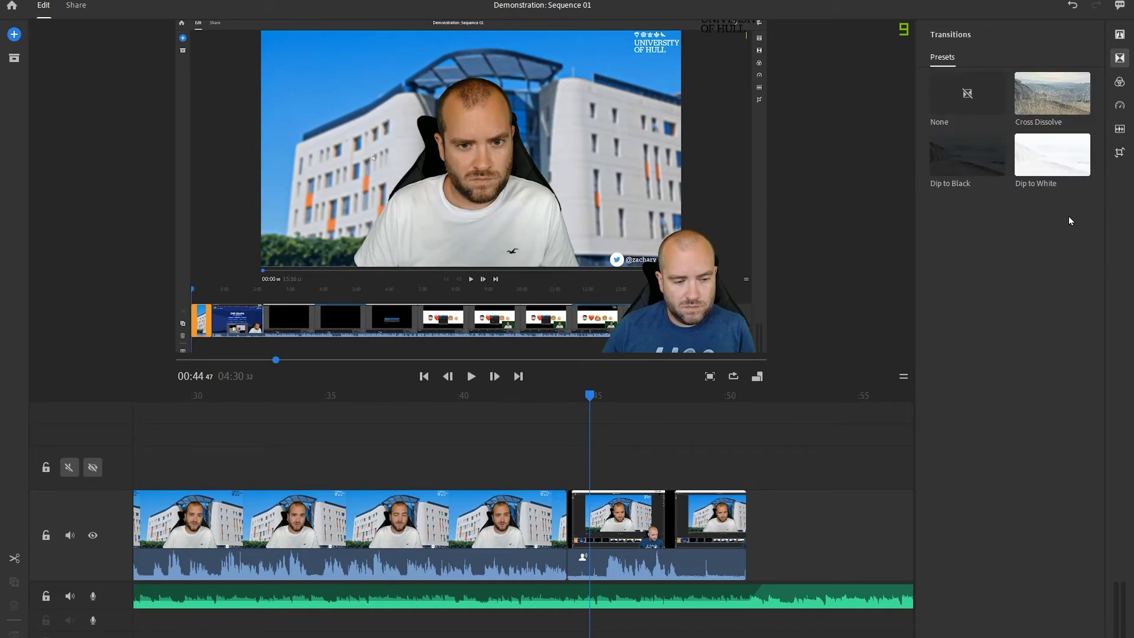
mouse_move(1042, 96)
mouse_down()
mouse_move(772, 322)
mouse_move(565, 519)
mouse_up()
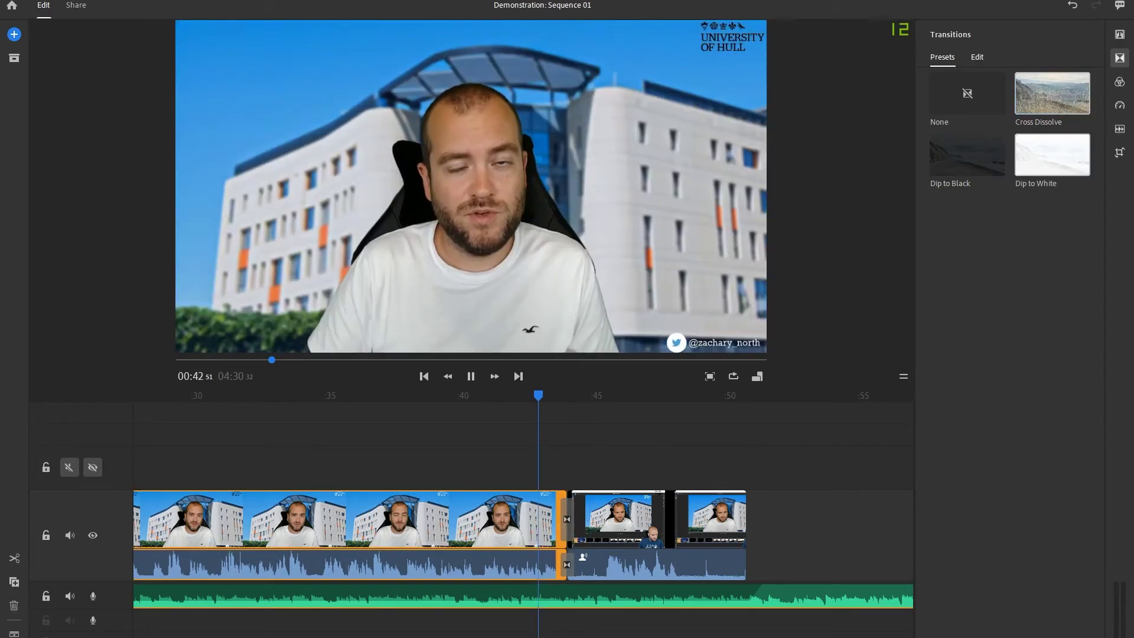
key(ctrl+z)
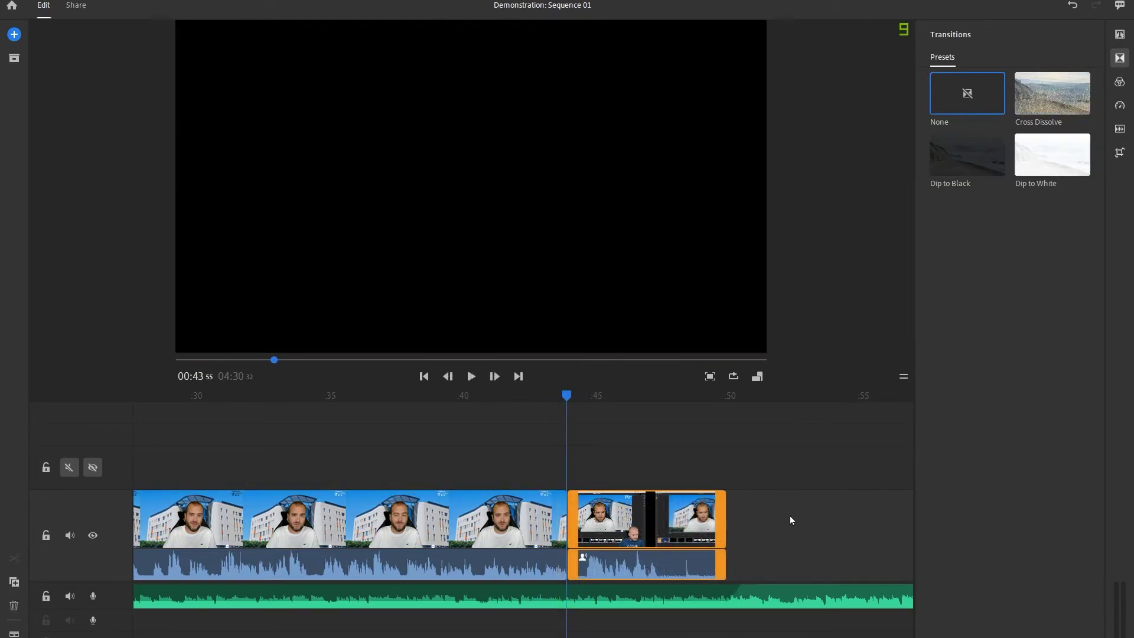
click(789, 519)
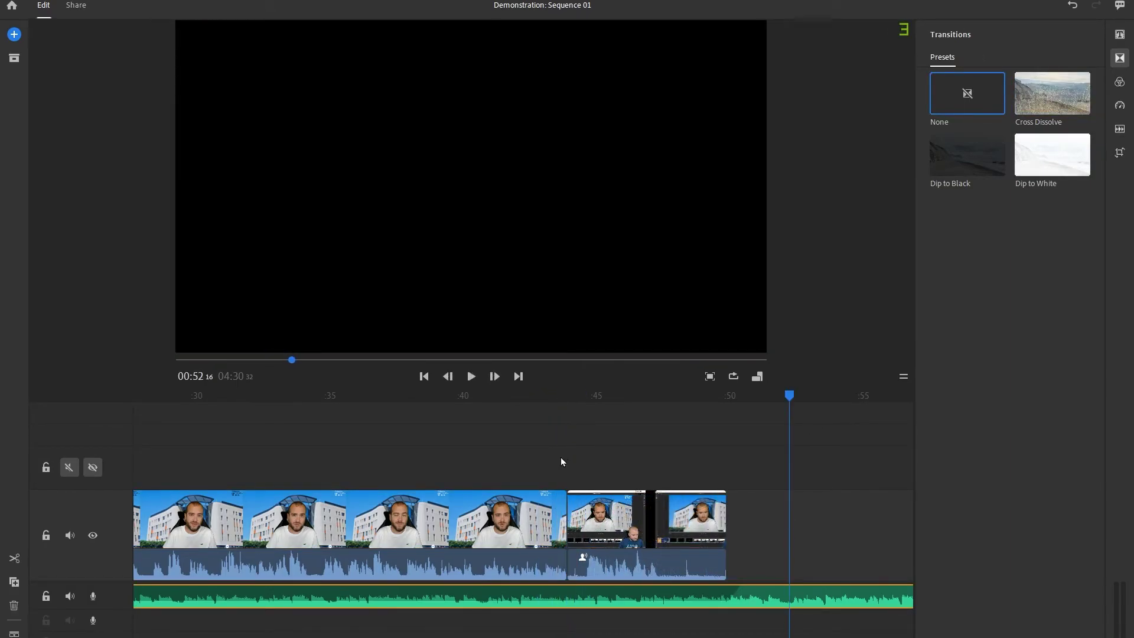
key(ctrl+shift+z)
click(602, 493)
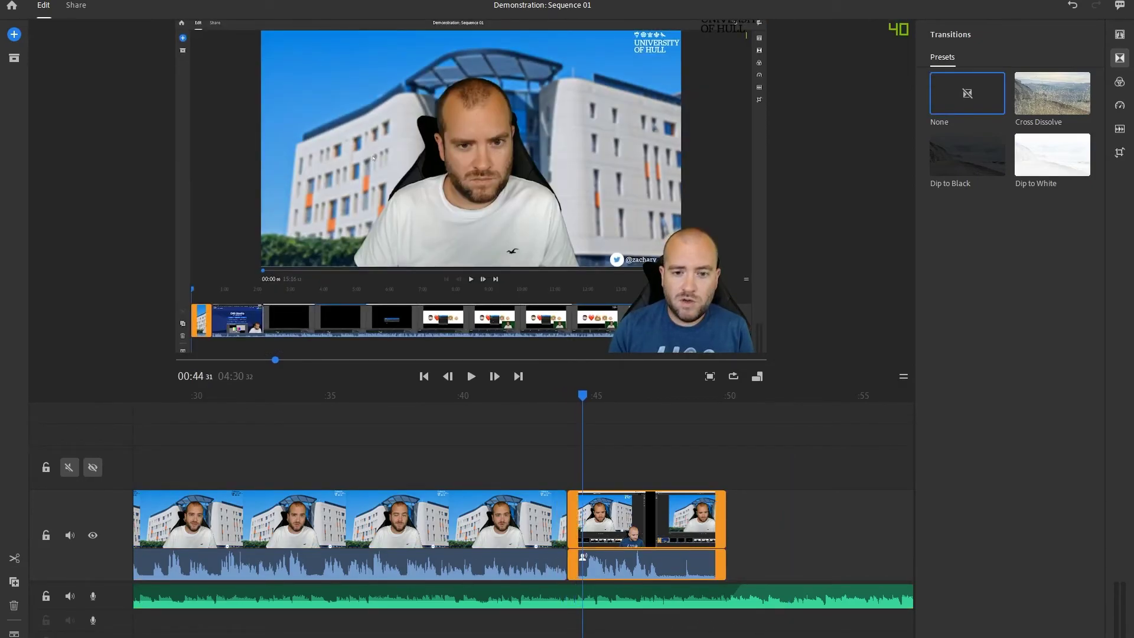
Split the clip at 00:44.07 to isolate a short middle piece
scroll(593, 531, up, 5)
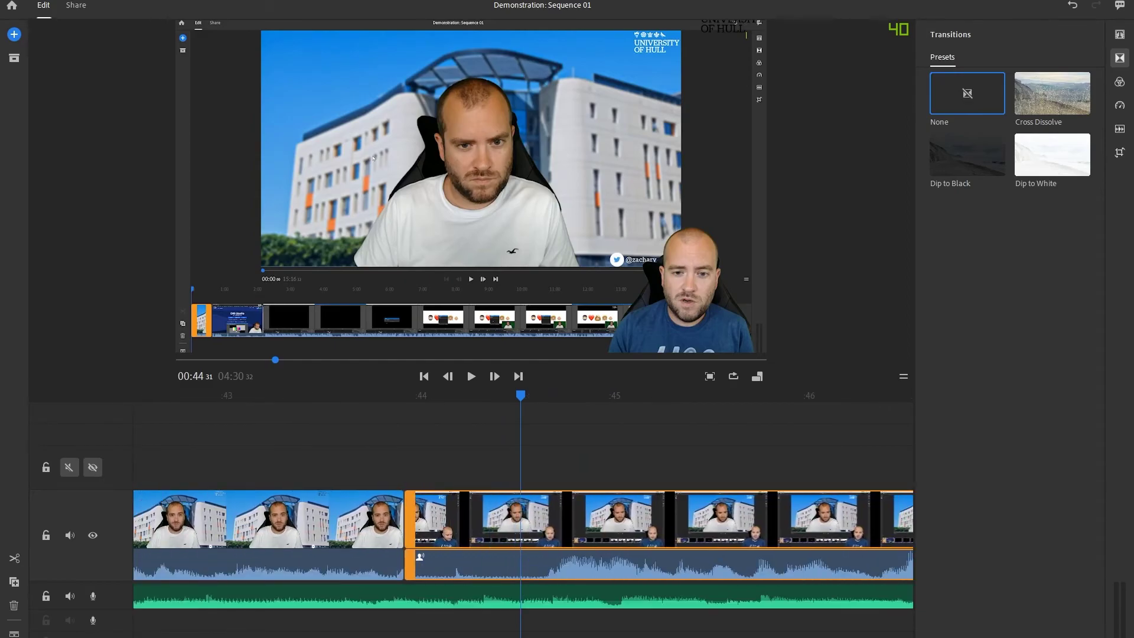
scroll(467, 530, down, 1)
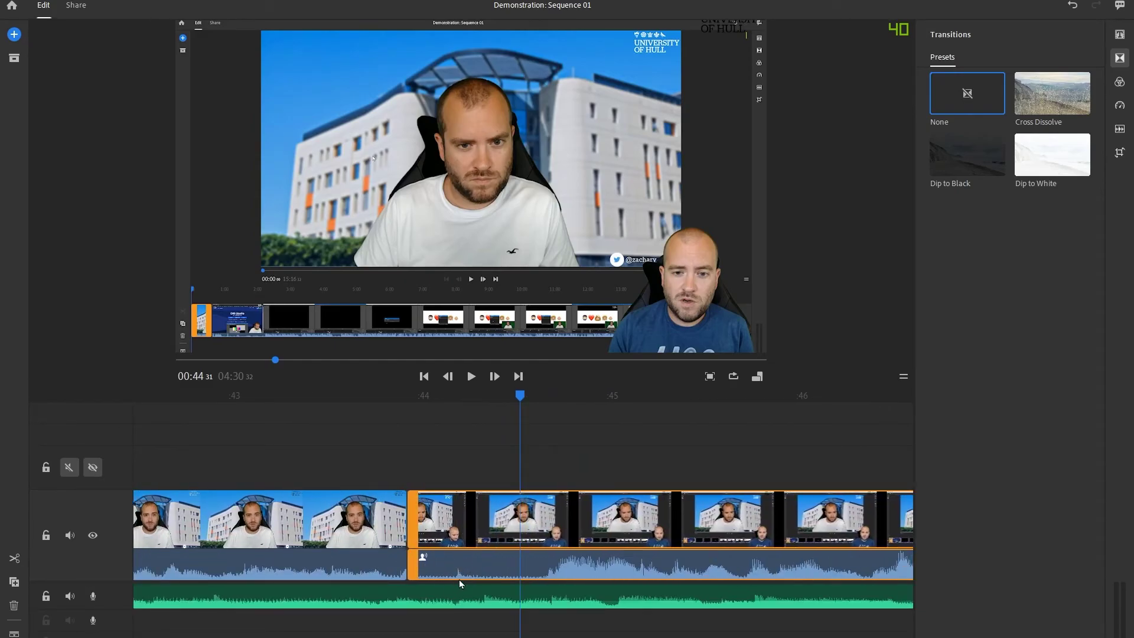
click(443, 462)
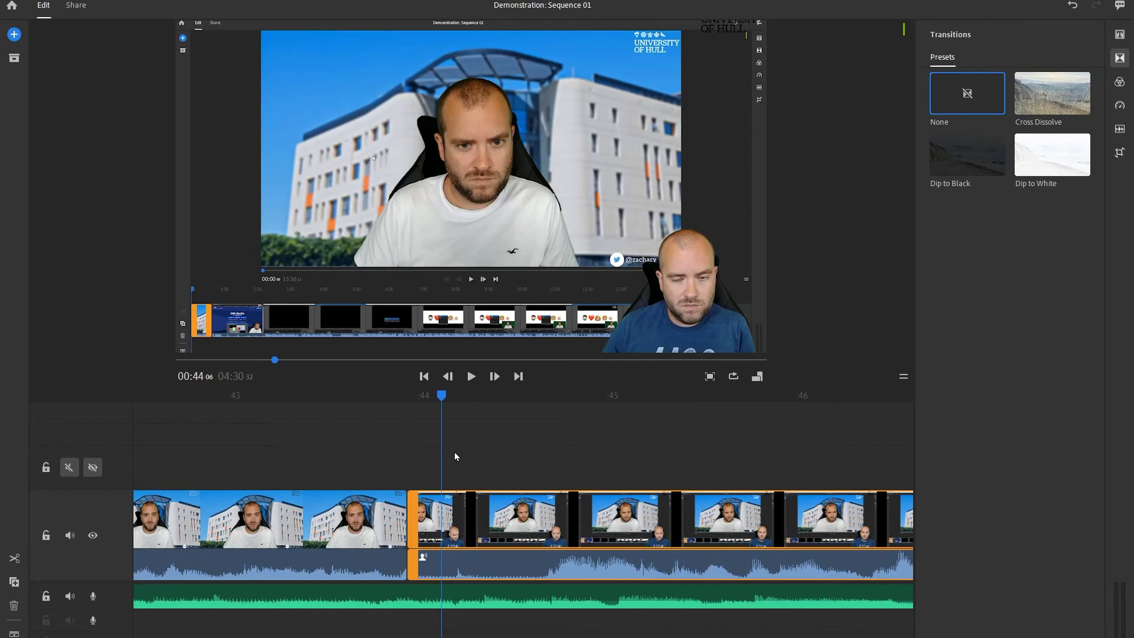
drag(441, 395, 476, 397)
key(ctrl+k)
key(ctrl+k)
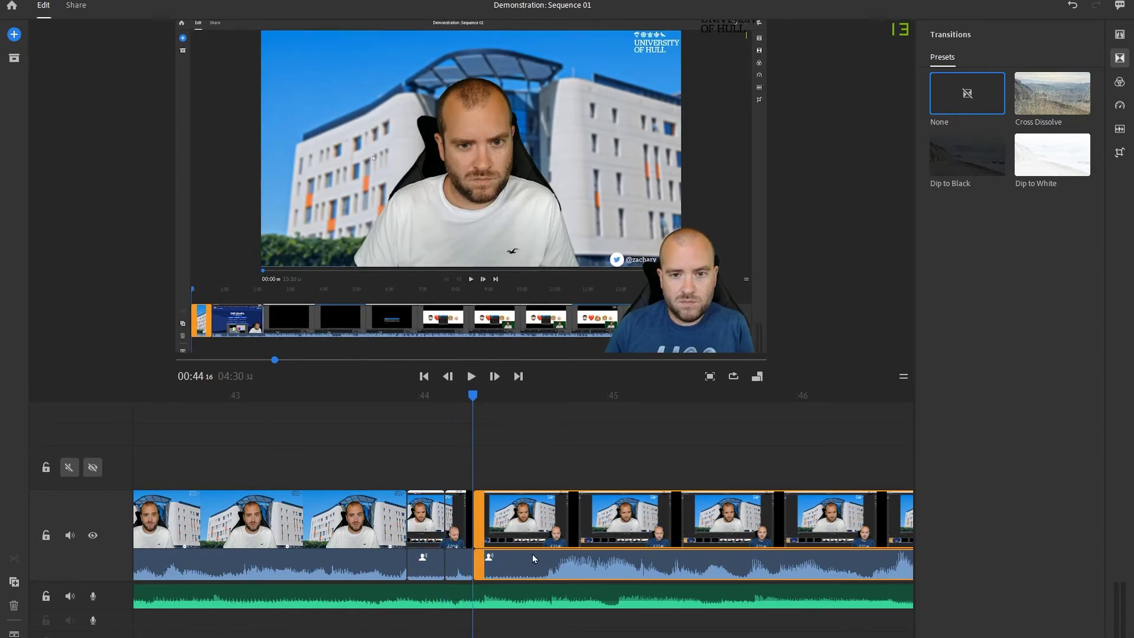
click(457, 571)
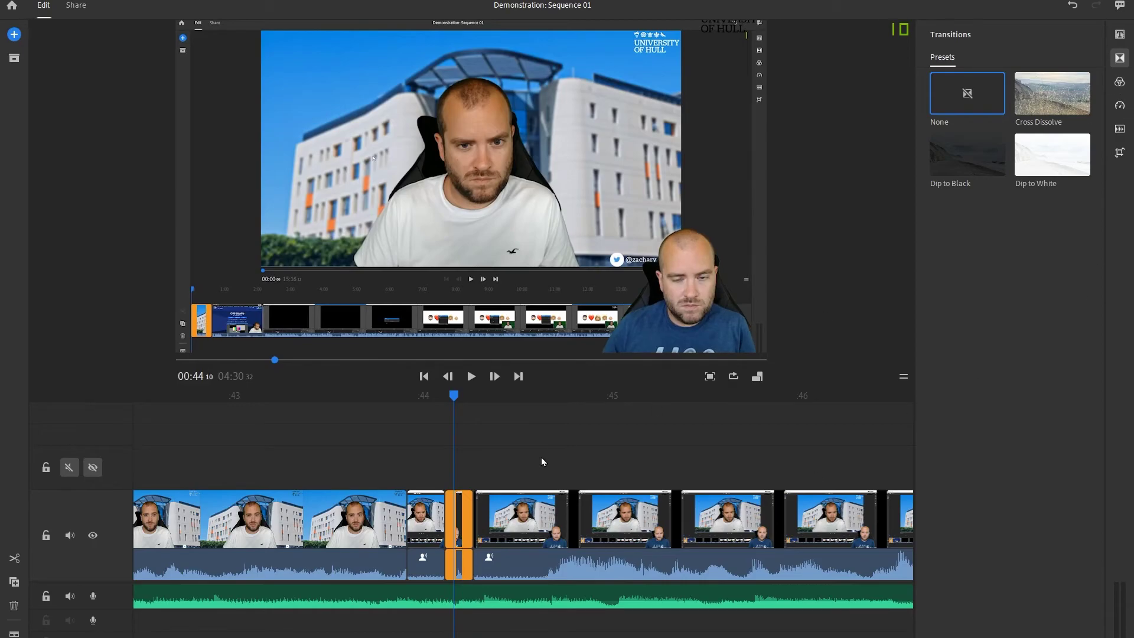
key(Up)
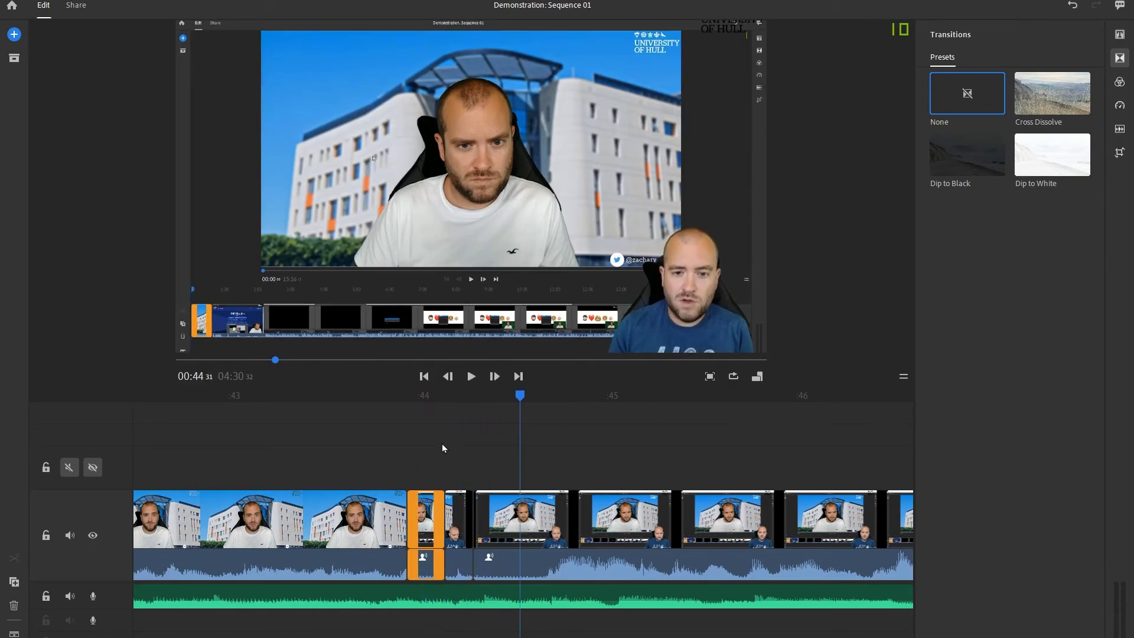
Preview the cut and mute the short middle clip's audio
click(437, 453)
key(space)
click(426, 445)
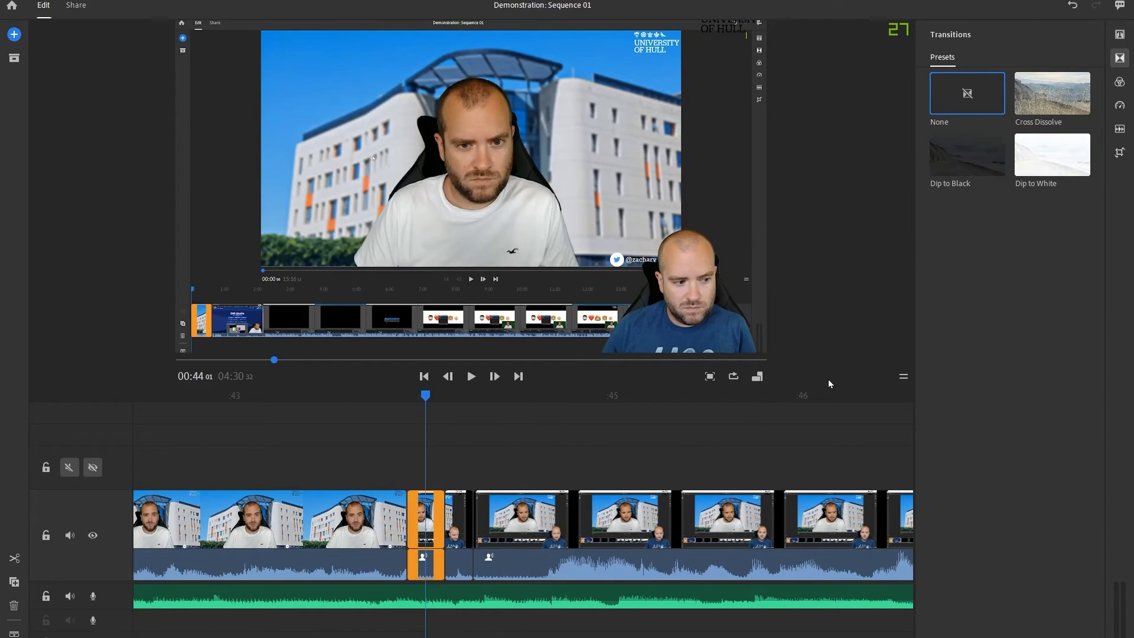
key(Down)
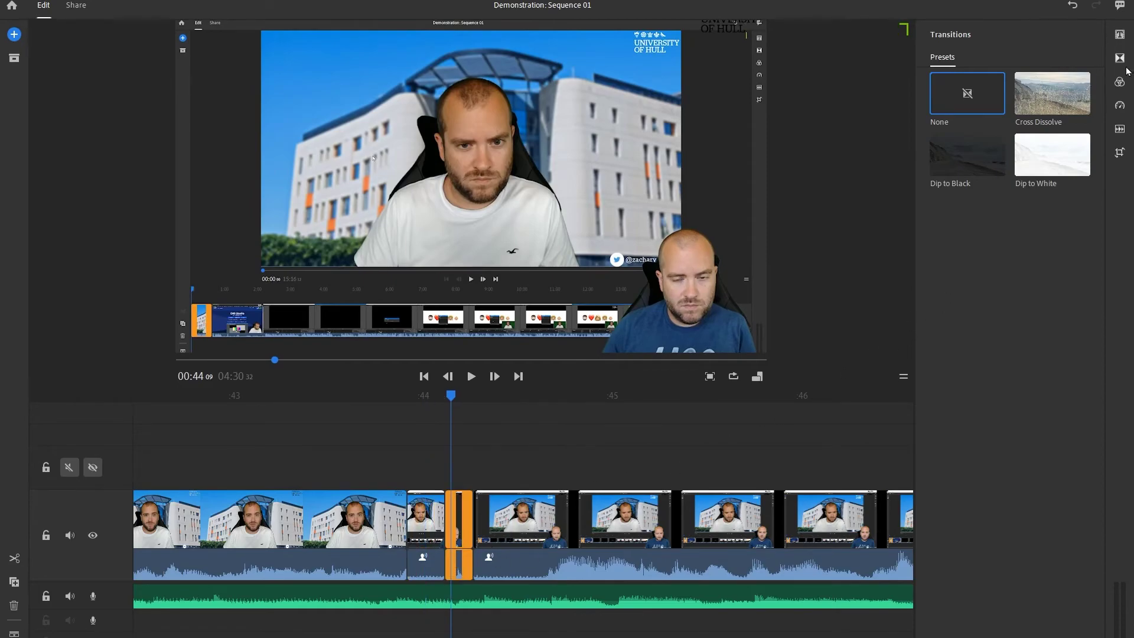
click(1122, 129)
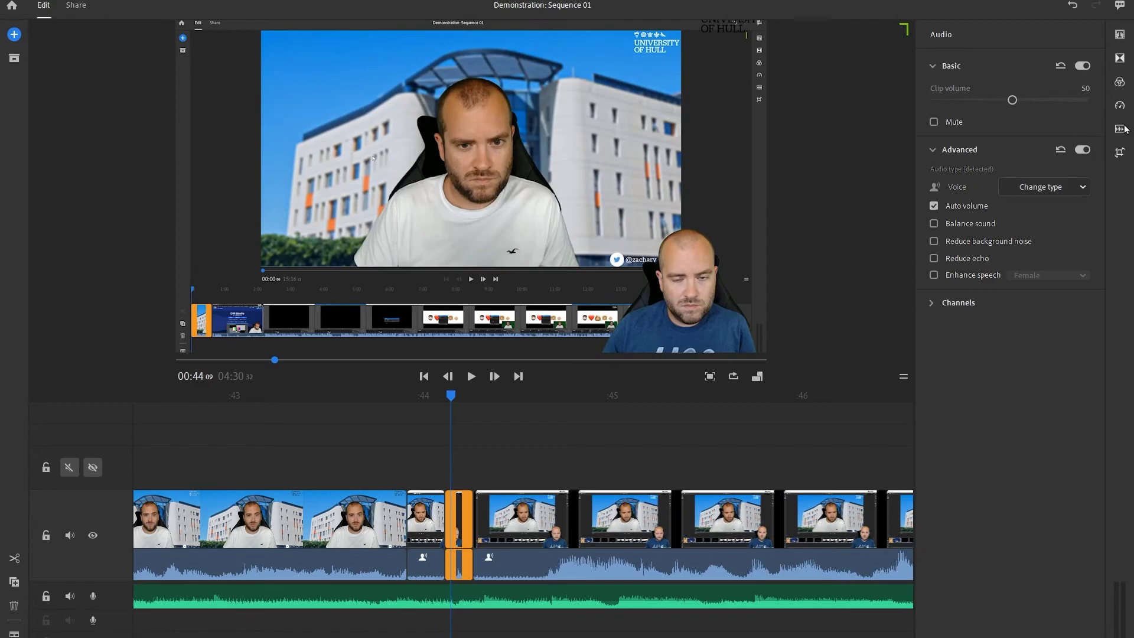
click(933, 123)
Play back across the muted section to confirm the following clip keeps its sound
click(418, 449)
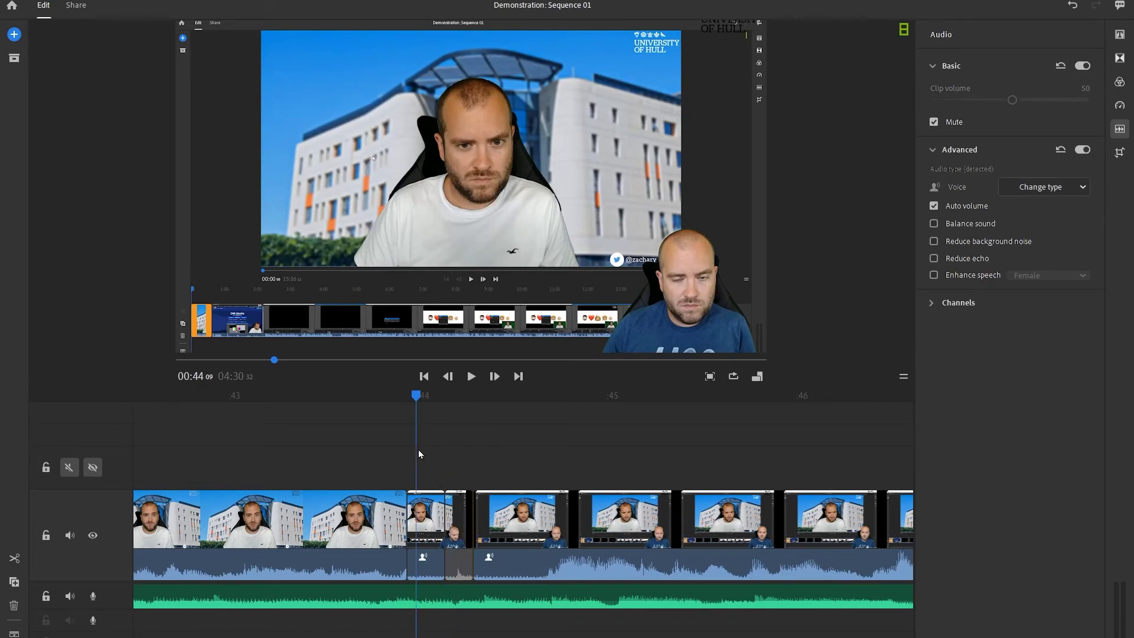
key(space)
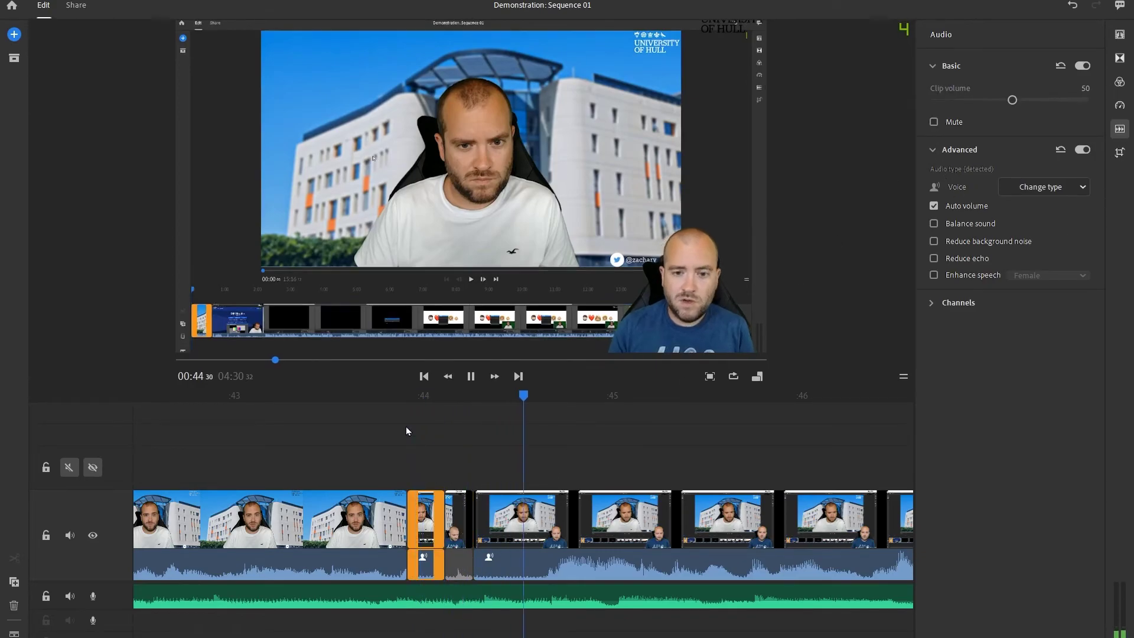
key(space)
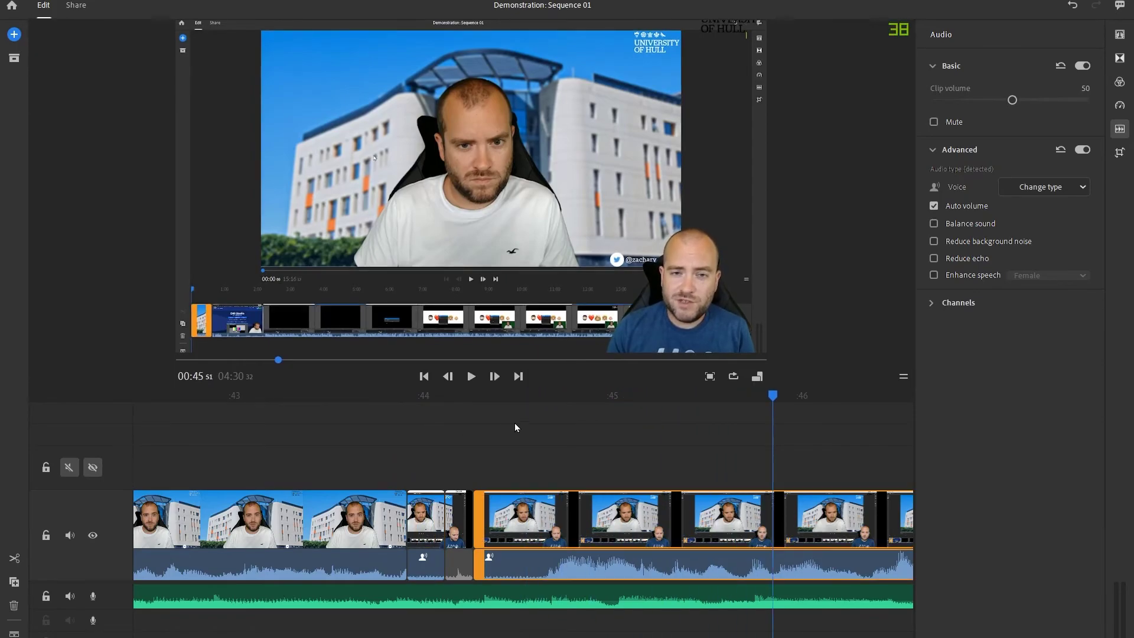
scroll(532, 417, down, 5)
scroll(531, 414, down, 5)
key(space)
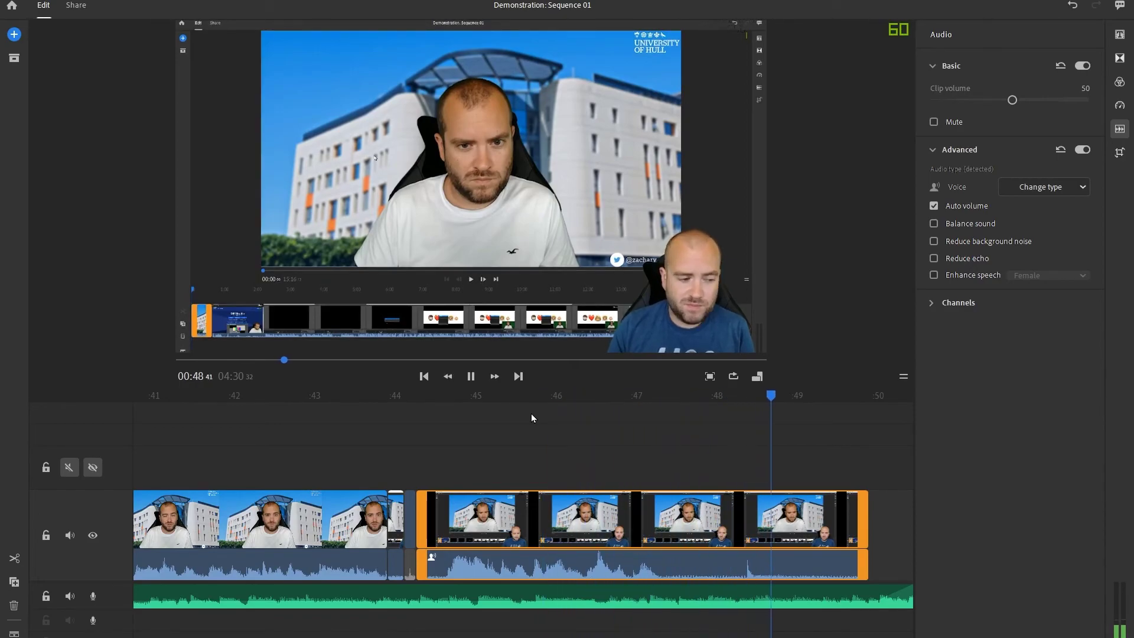
key(space)
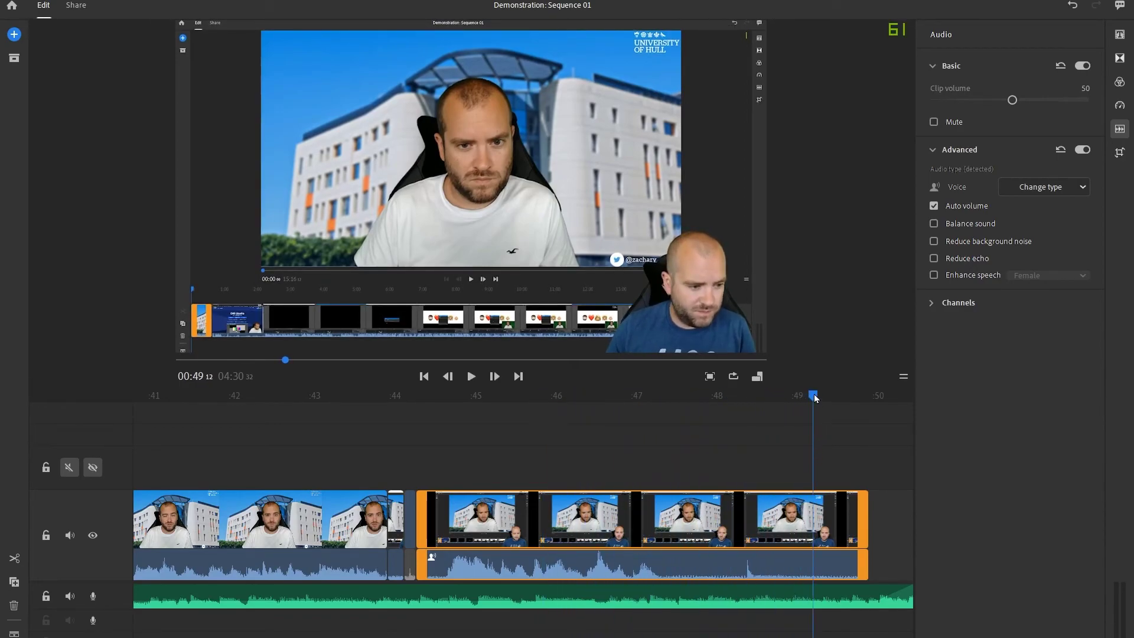
Split the clip at 00:47.20 and delete the piece after it
drag(815, 398, 665, 418)
key(ctrl+k)
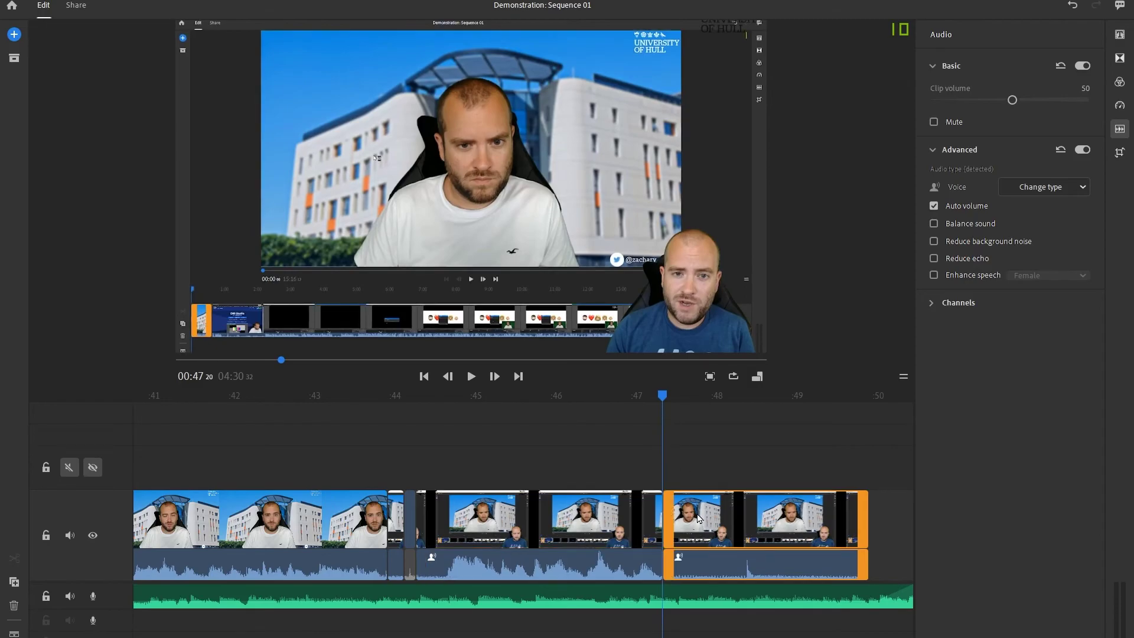
key(Delete)
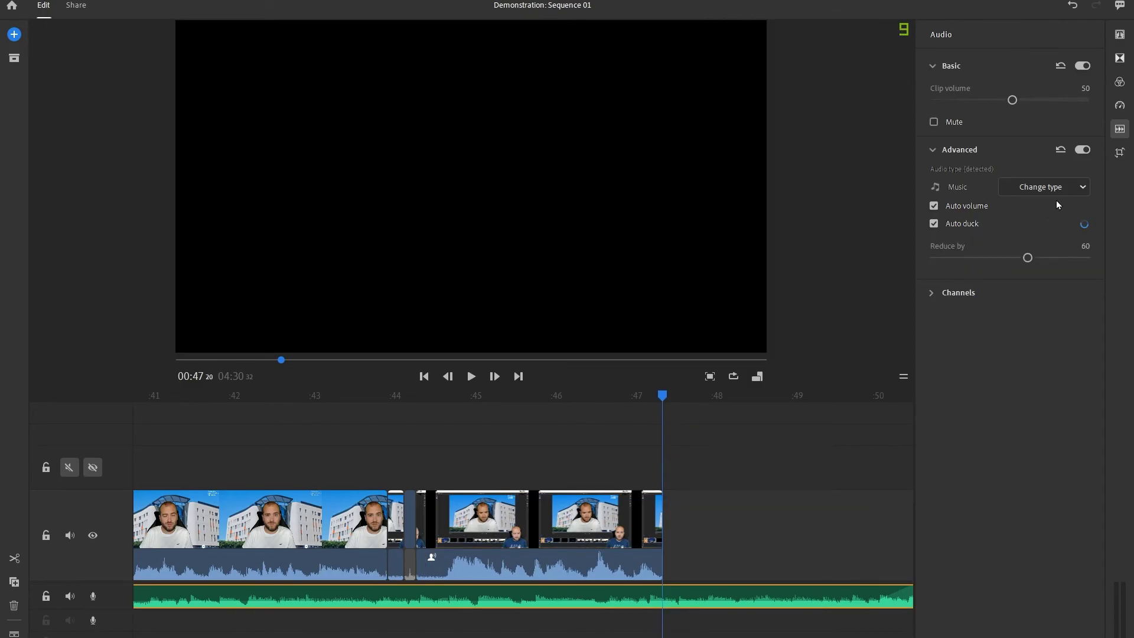
key(ctrl+z)
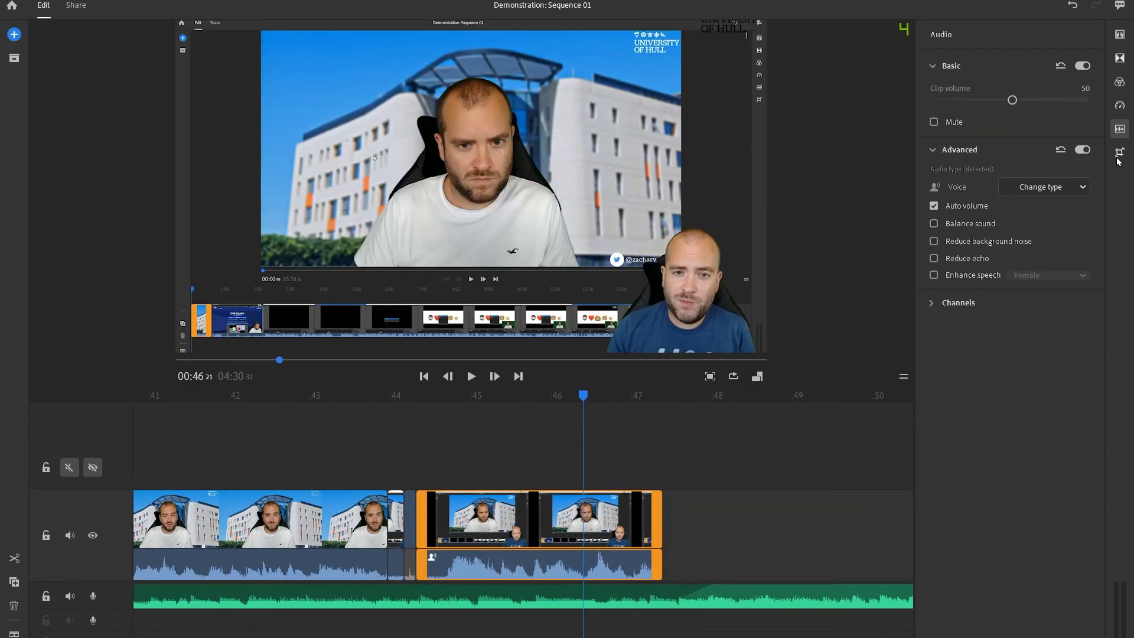
Move the clip to position 945, 463 and rotate it 3°, keeping opacity 100% and no crop
click(1118, 155)
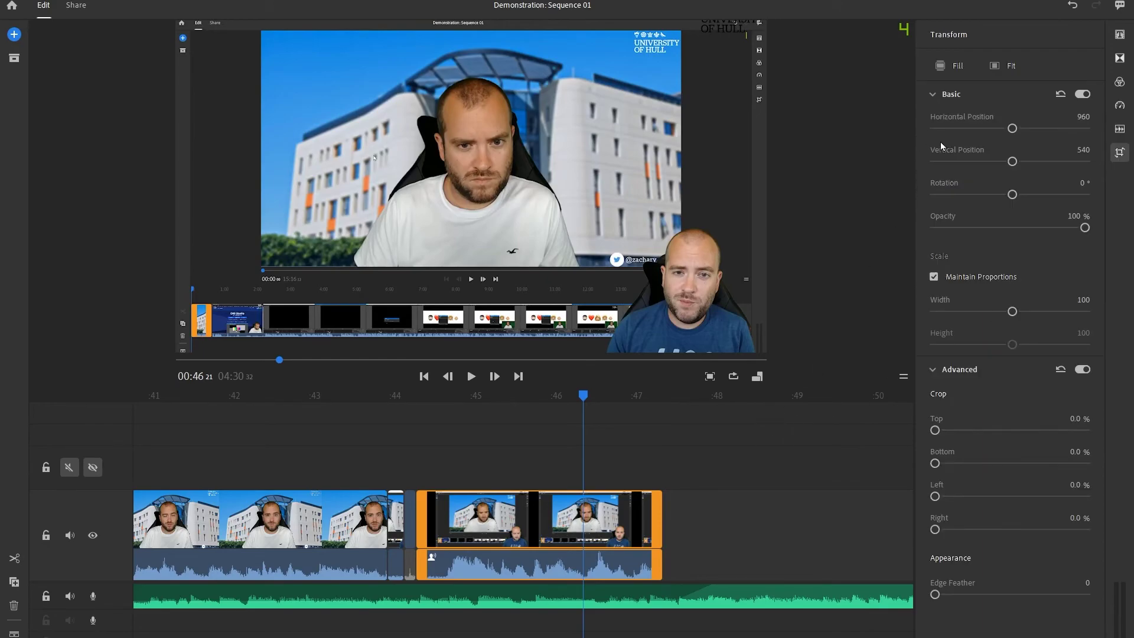
drag(1016, 128, 1003, 163)
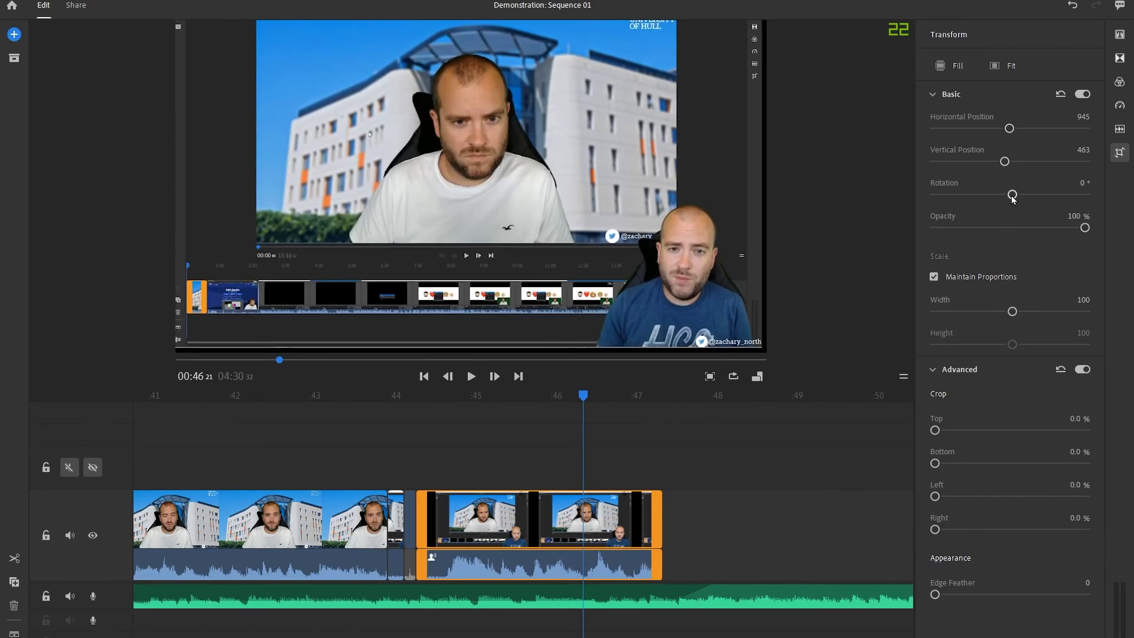
click(1085, 95)
click(1084, 95)
drag(1011, 194, 1011, 194)
mouse_move(1084, 228)
mouse_down()
mouse_move(1073, 228)
mouse_move(1087, 227)
mouse_up()
drag(934, 430, 931, 496)
mouse_move(935, 529)
mouse_down()
mouse_move(971, 528)
mouse_move(931, 529)
mouse_up()
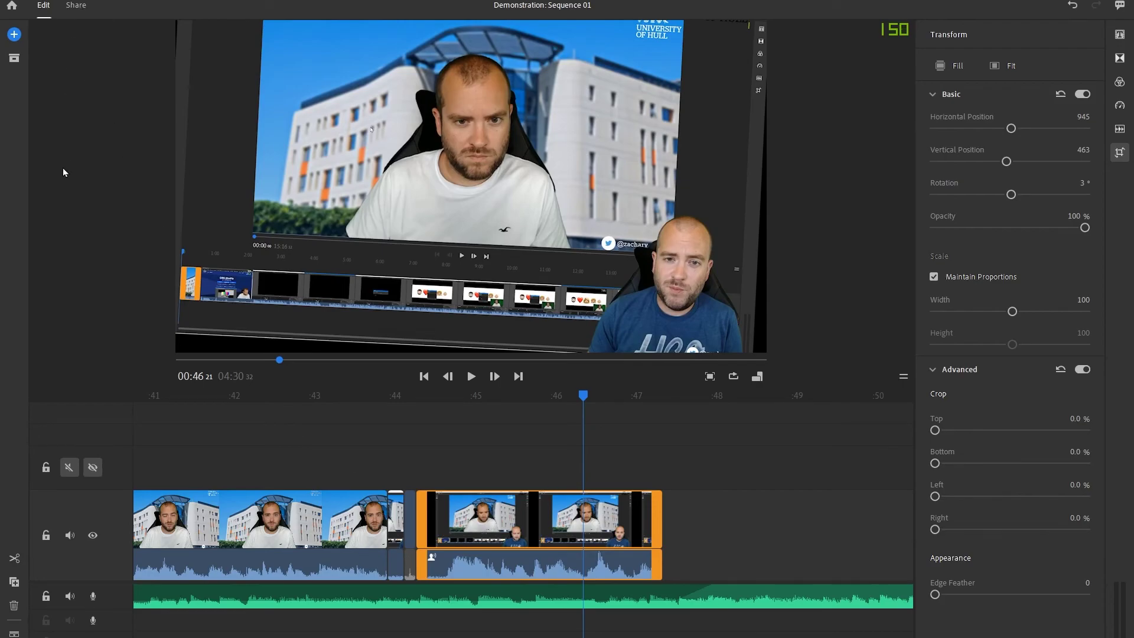
Name the local export Demonstration and save it to the E:\Recordings folder
click(76, 11)
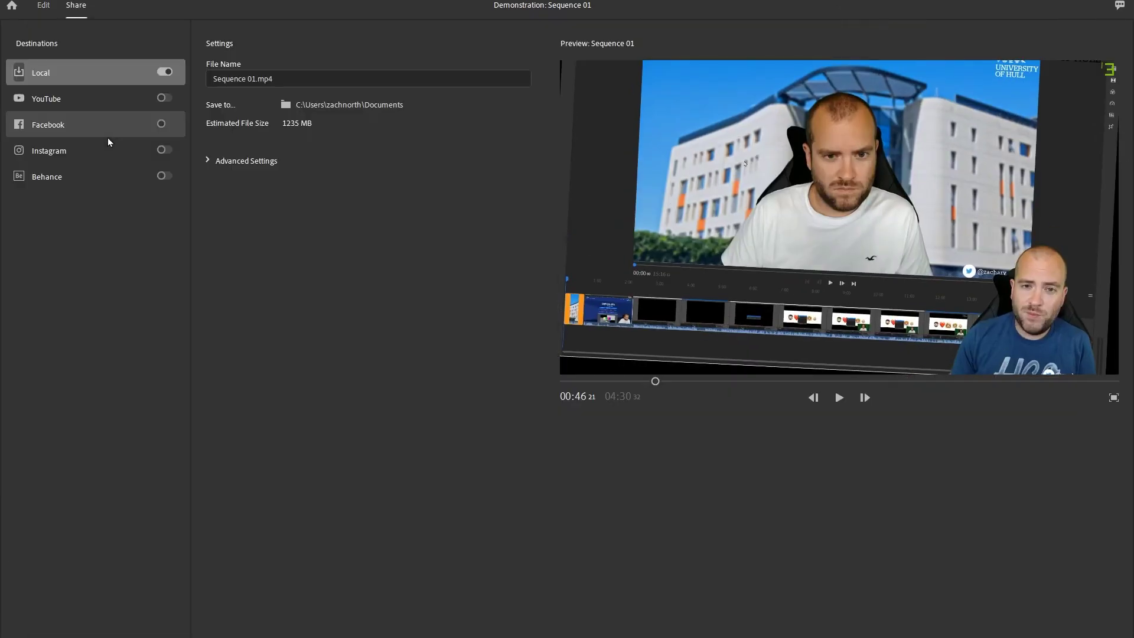
click(238, 79)
key(ctrl+a)
text(Dem)
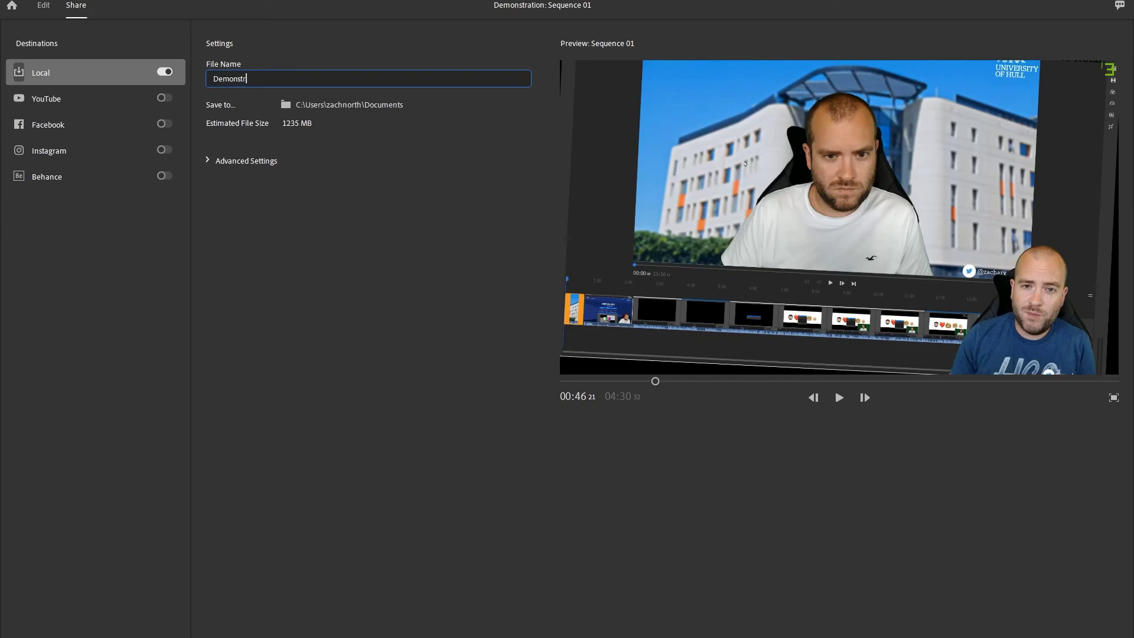
text(onstration)
click(304, 105)
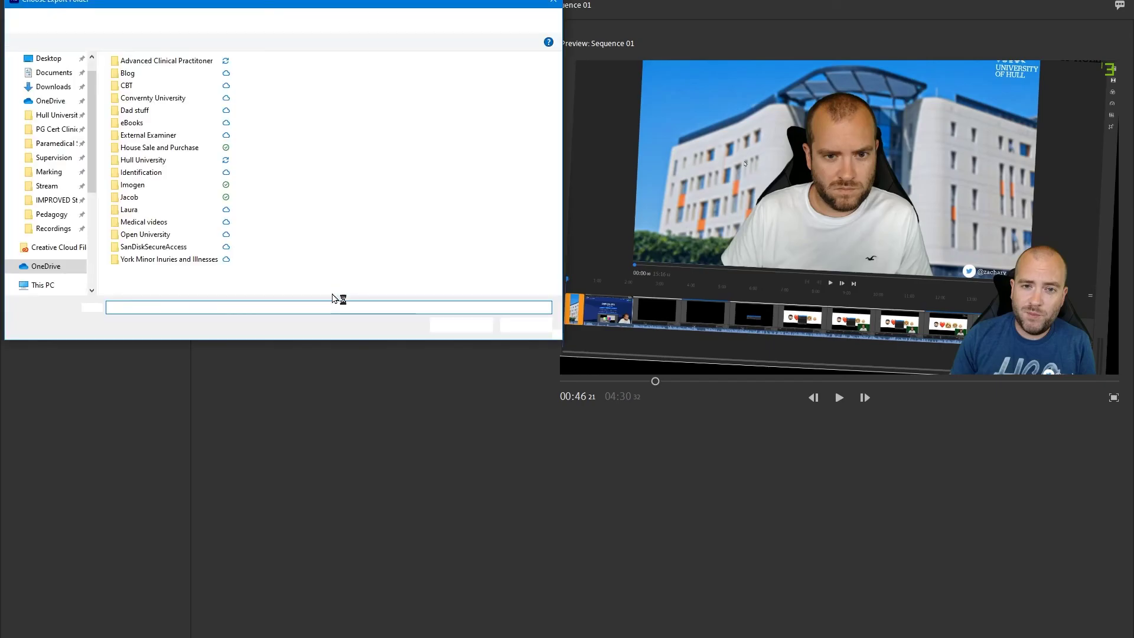
click(53, 229)
click(461, 324)
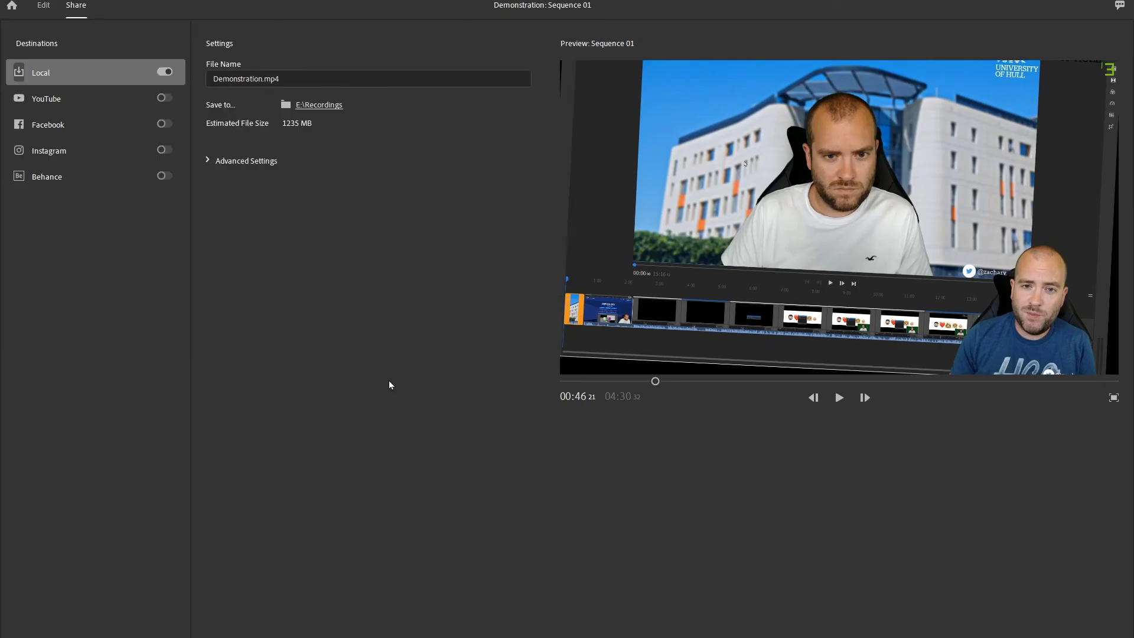
Enable YouTube upload with title and description Demonstration, set to Private
click(161, 98)
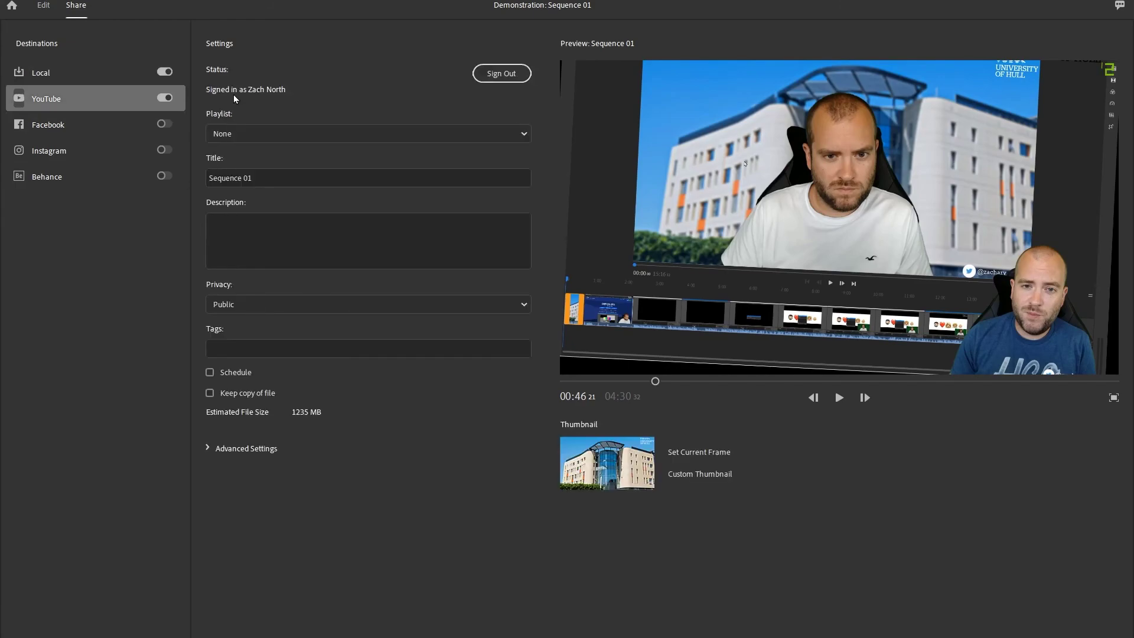
click(263, 177)
text(Demonstration)
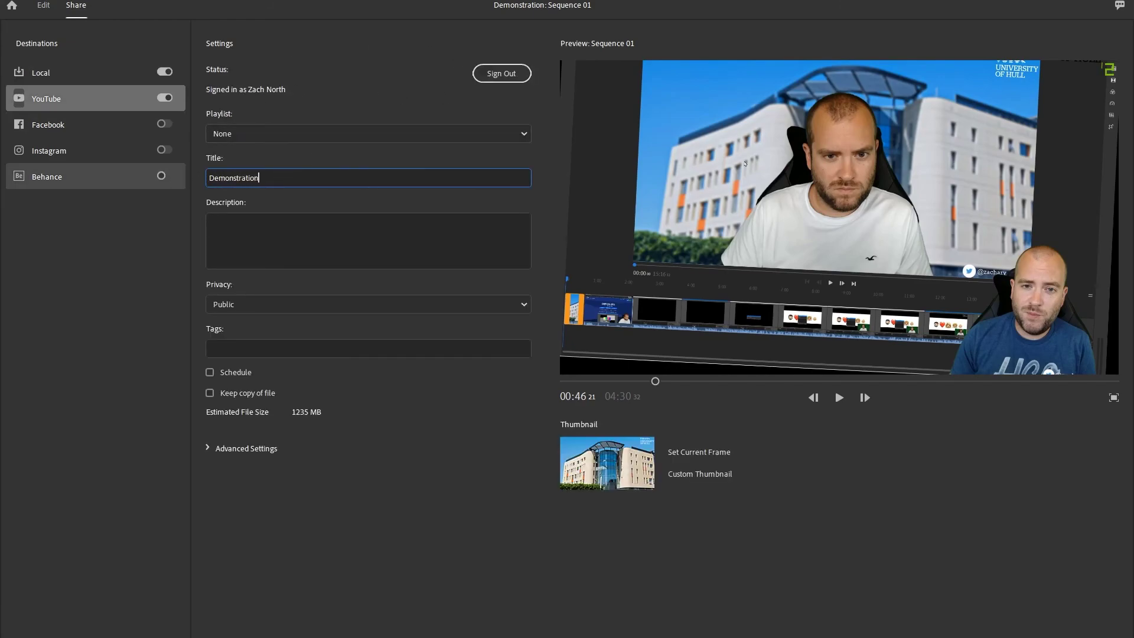
key(Tab)
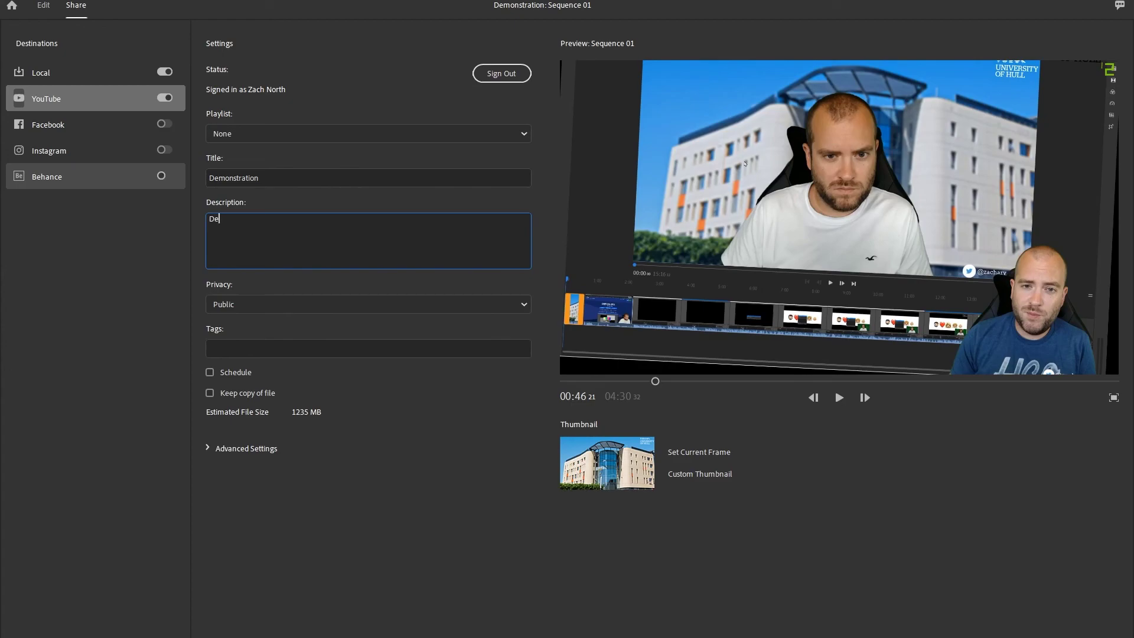
click(267, 303)
click(248, 357)
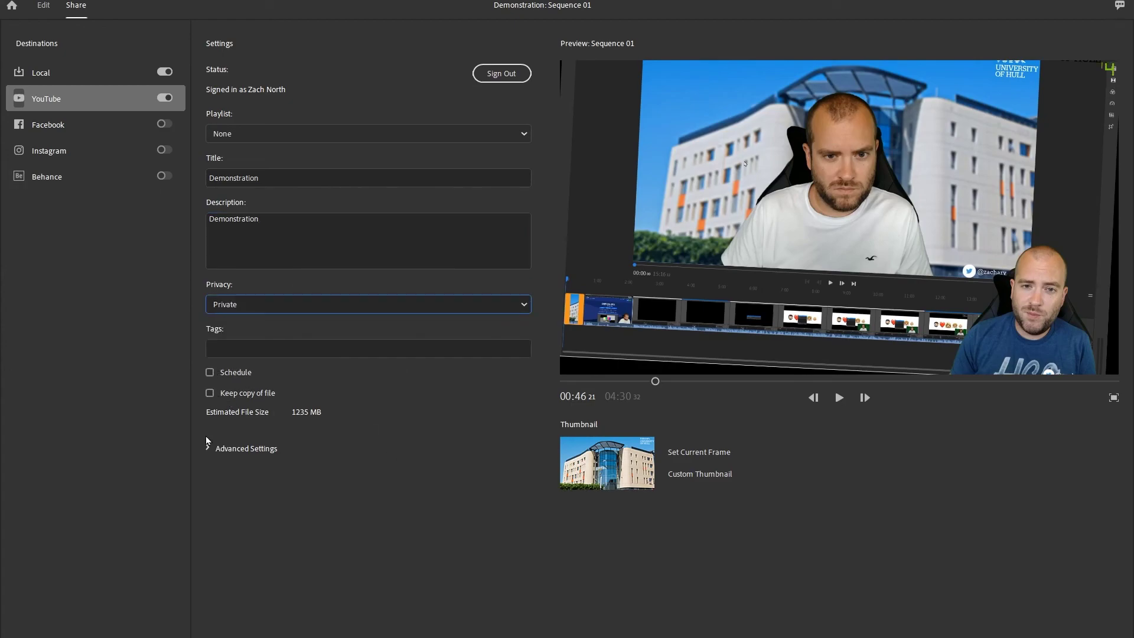
Tag the video Dest, use the 00:09 frame as thumbnail, and start rendering
click(228, 348)
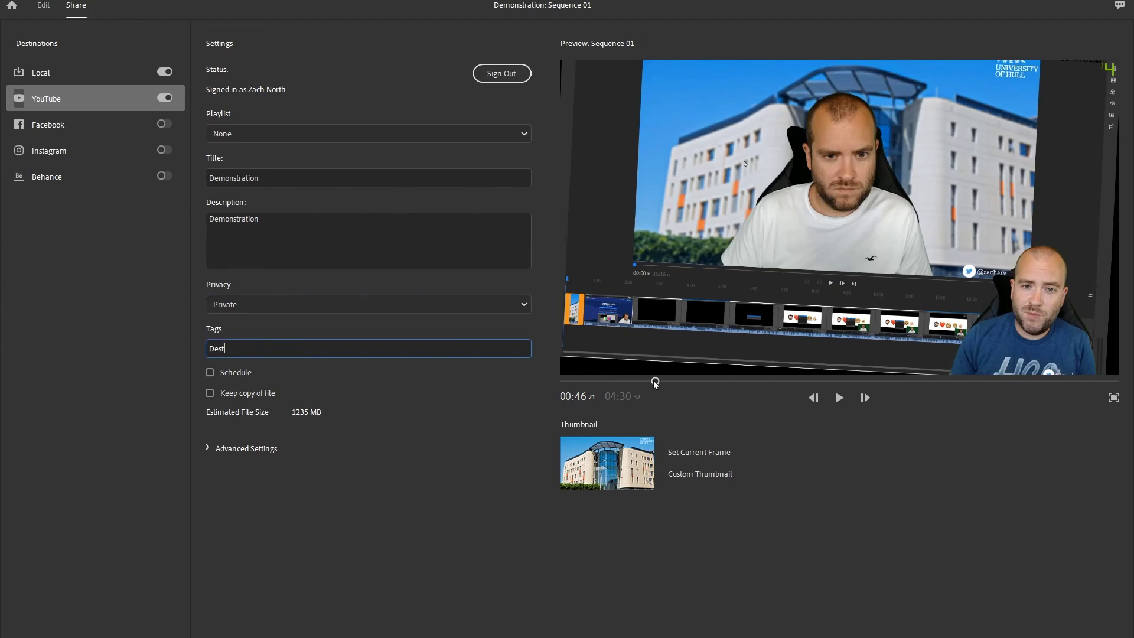
drag(655, 383, 579, 382)
click(691, 454)
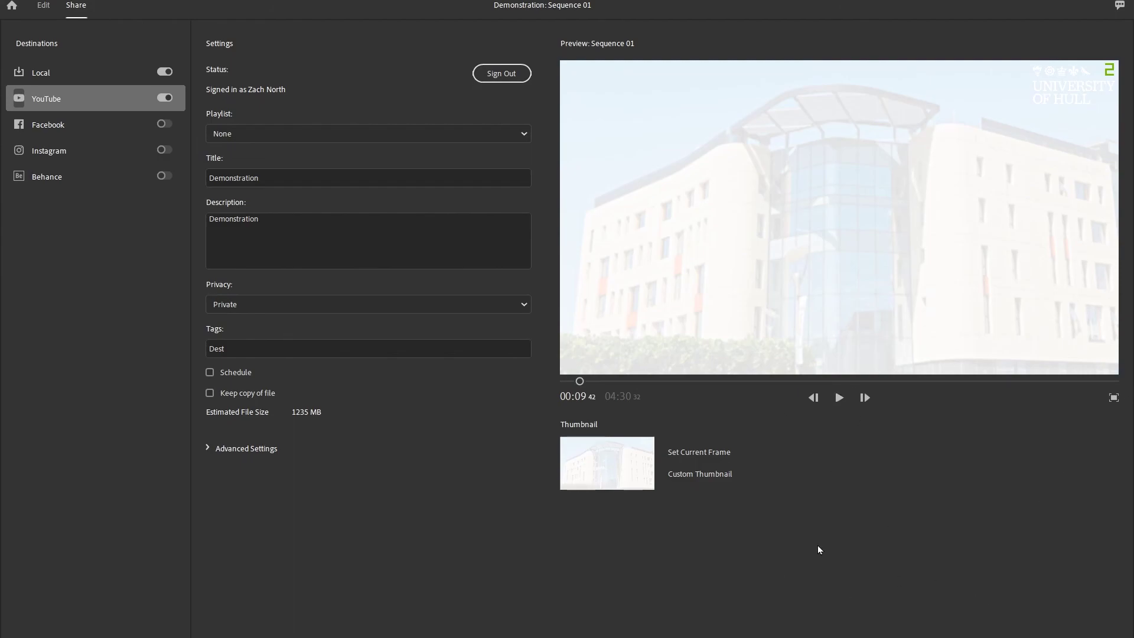
key(Return)
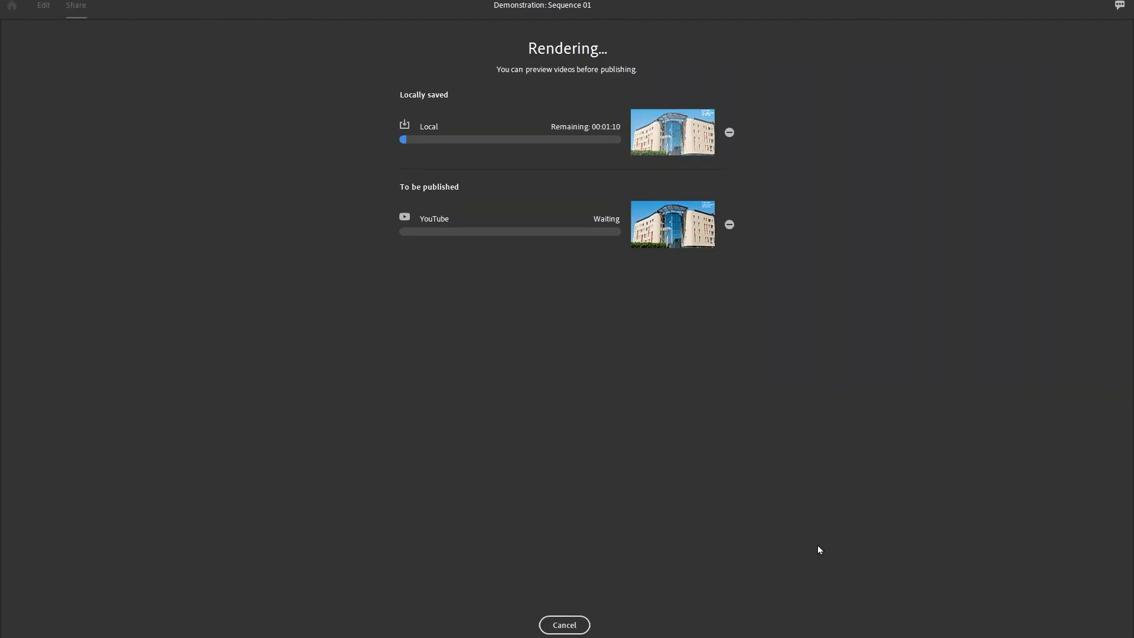